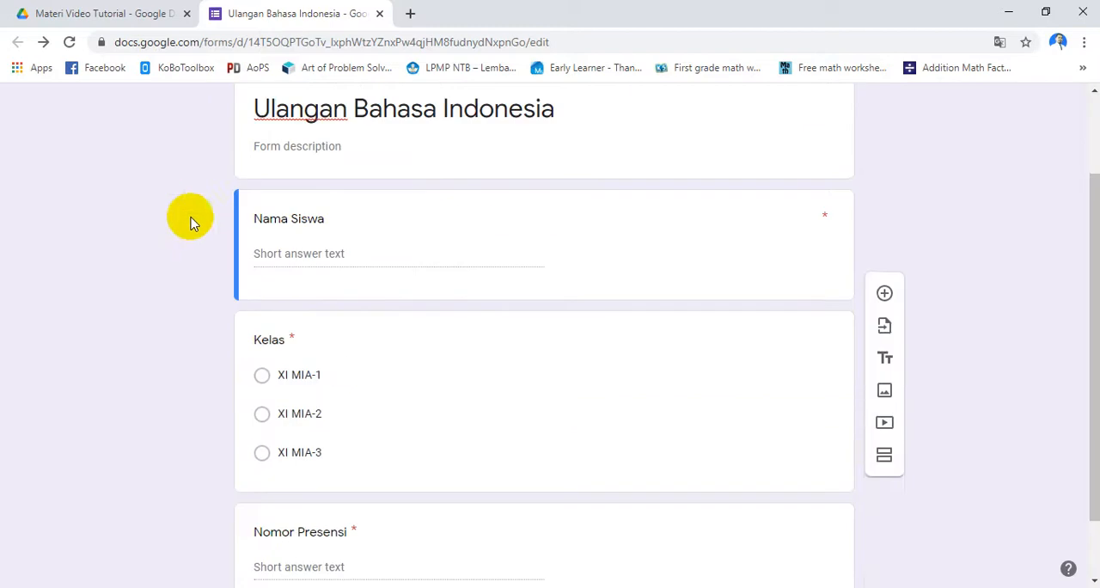
{"action": "scroll", "coordinate": [309, 331], "scroll_direction": "down", "scroll_amount": 1}
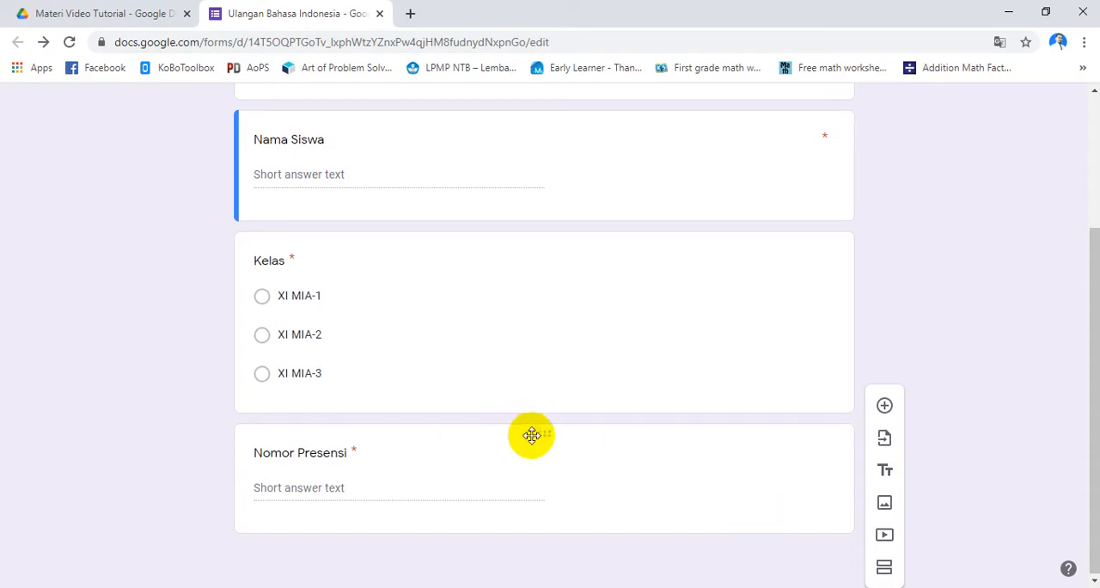
Insert a new section above the Nama Siswa question and title it "Soal"
{"action": "scroll", "coordinate": [404, 353], "scroll_direction": "up", "scroll_amount": 3}
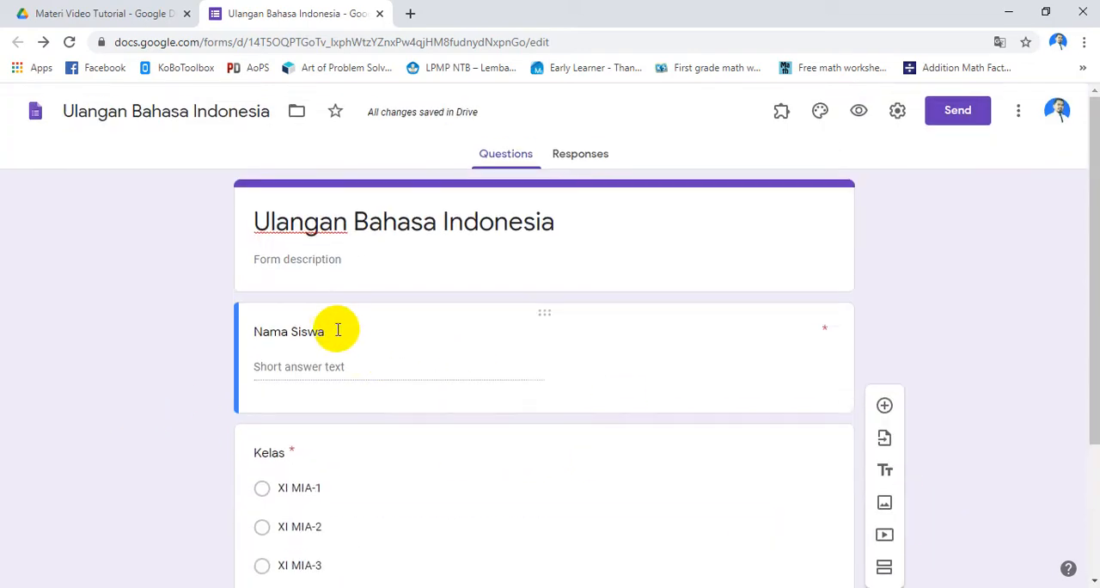
{"action": "scroll", "coordinate": [344, 322], "scroll_direction": "down", "scroll_amount": 2}
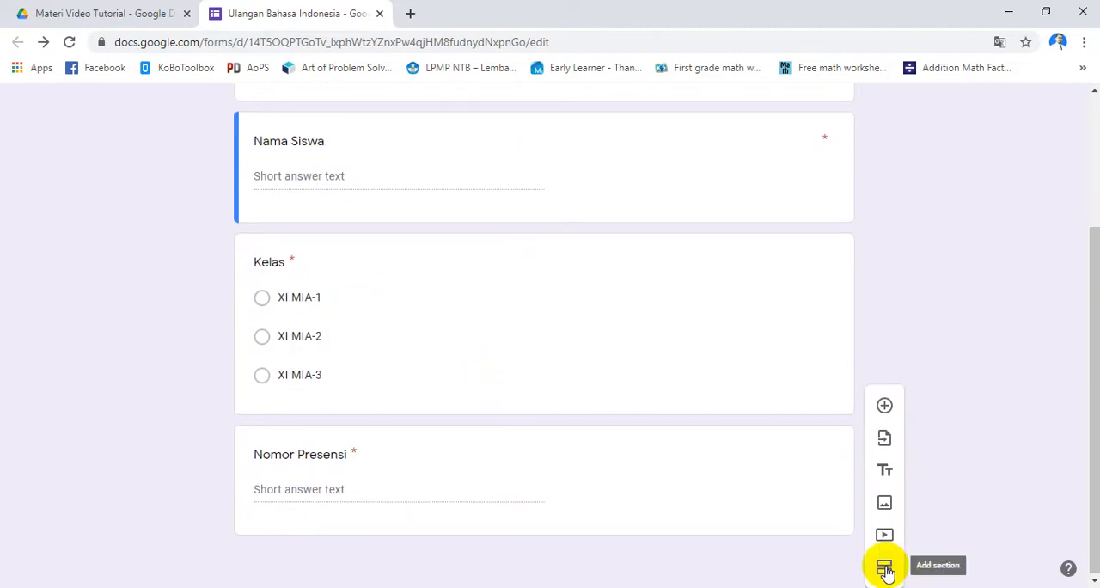
{"action": "left_click", "coordinate": [884, 567]}
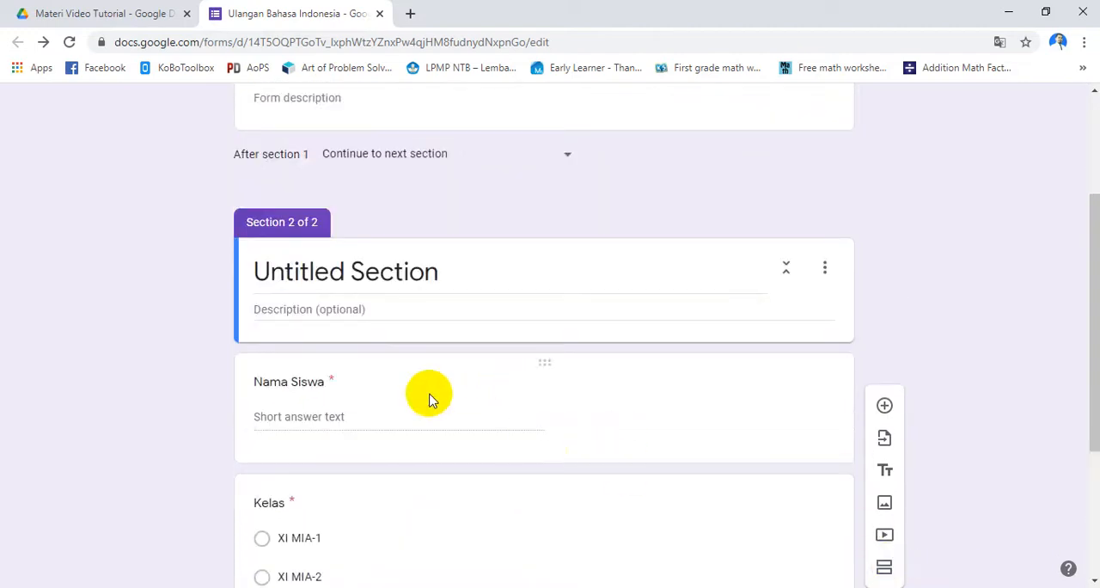
{"action": "left_click", "coordinate": [352, 268]}
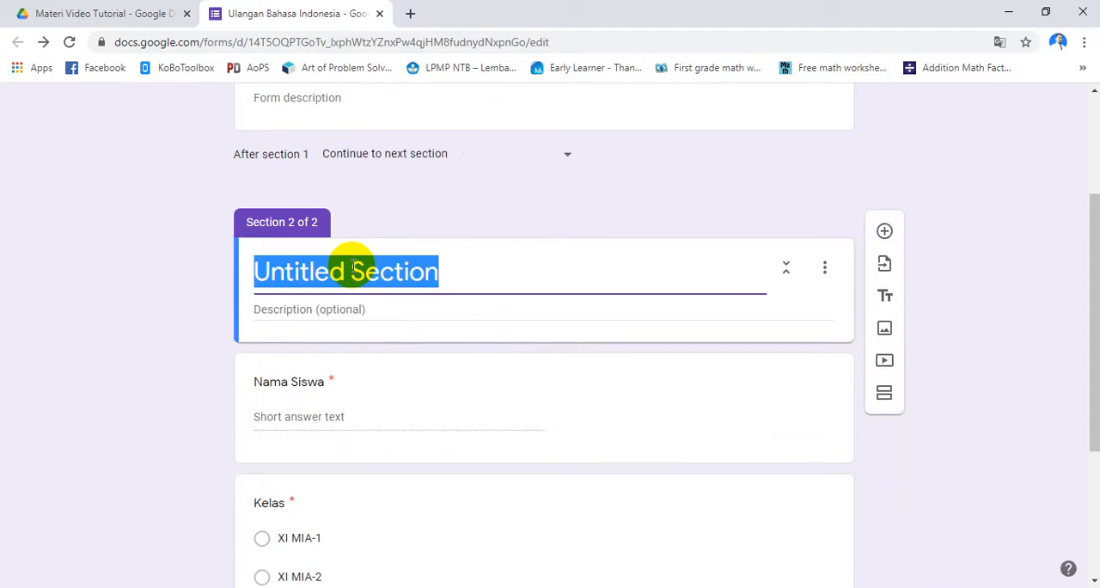
{"action": "type", "text": "Soal"}
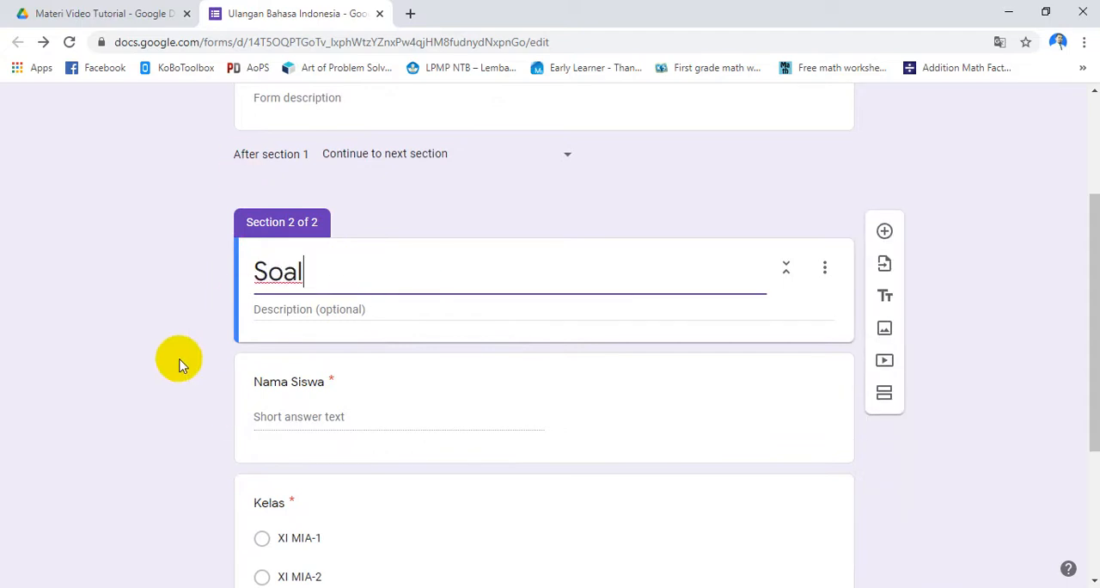
Undo the title and the insertion of the section placed above the Nama Siswa question
{"action": "scroll", "coordinate": [218, 365], "scroll_direction": "up", "scroll_amount": 3}
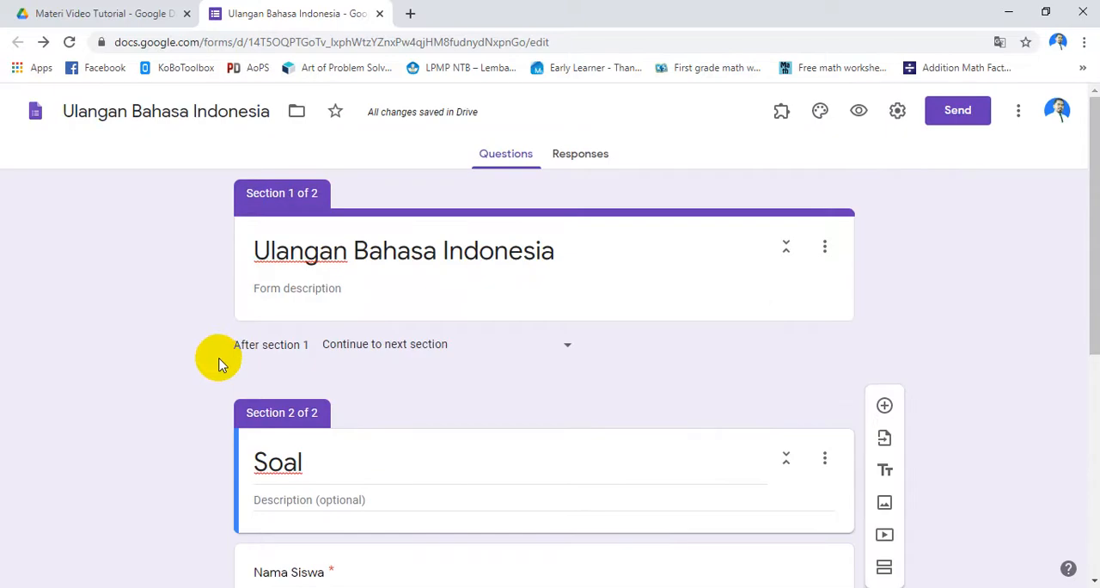
{"action": "scroll", "coordinate": [221, 359], "scroll_direction": "down", "scroll_amount": 5}
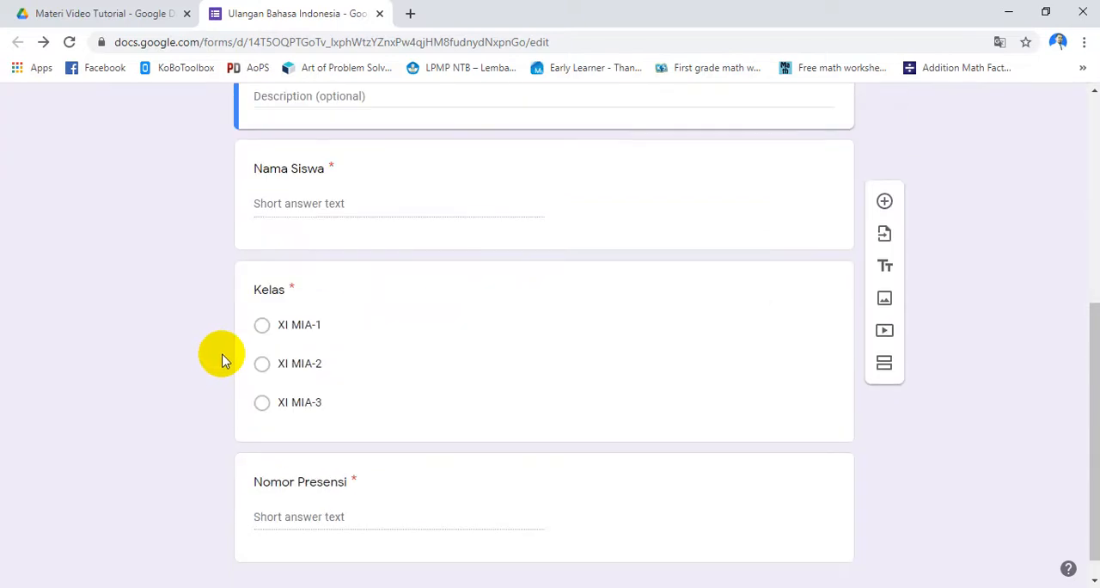
{"action": "scroll", "coordinate": [294, 359], "scroll_direction": "up", "scroll_amount": 4}
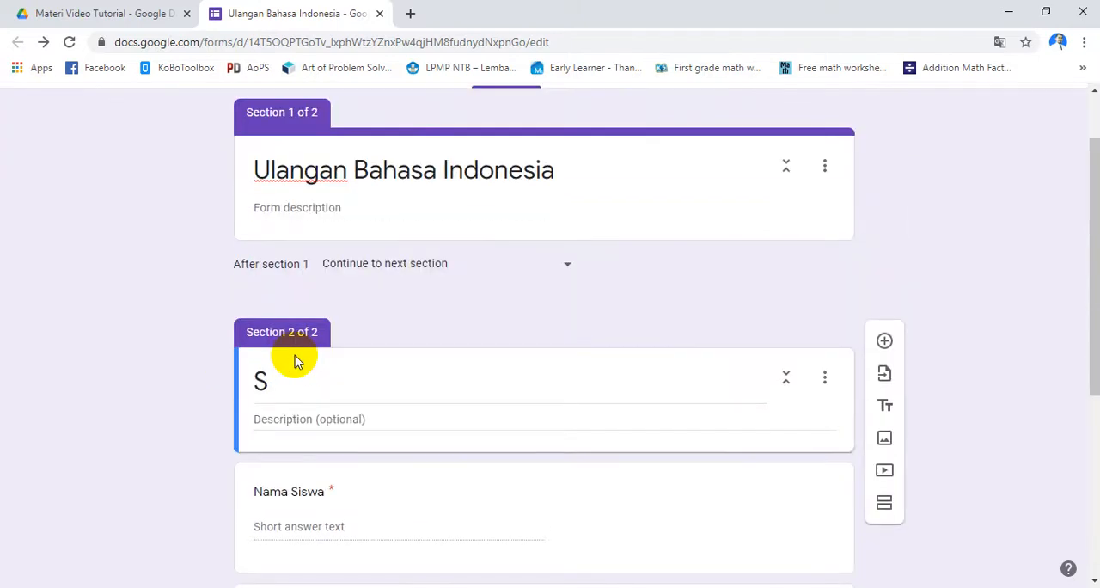
{"action": "key", "text": "BackSpace"}
Add a new section after the Nomor Presensi question and title it "Soal"
{"action": "scroll", "coordinate": [294, 359], "scroll_direction": "down", "scroll_amount": 4}
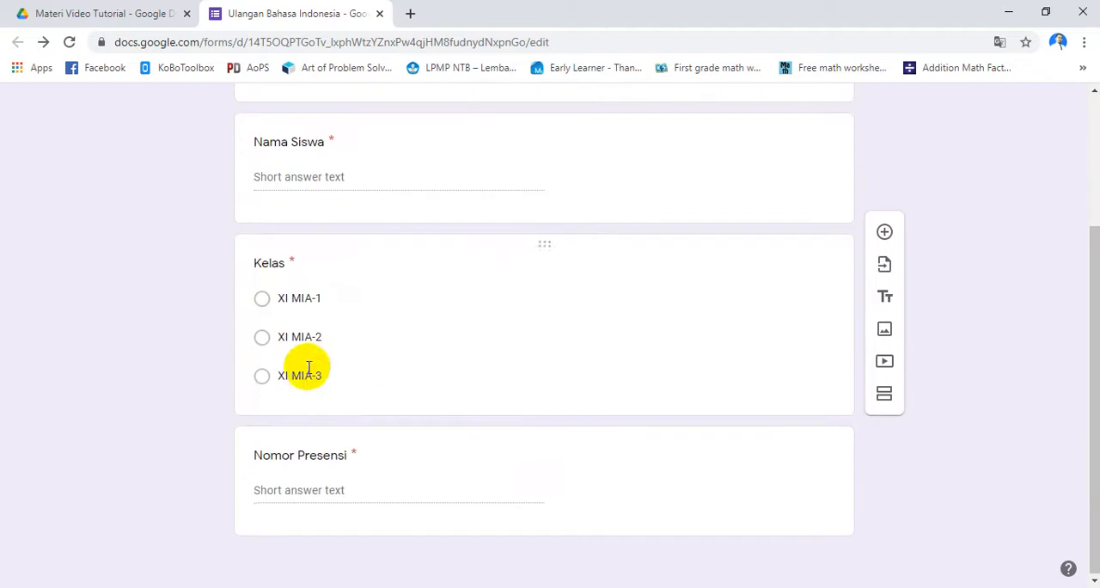
{"action": "left_click", "coordinate": [327, 459]}
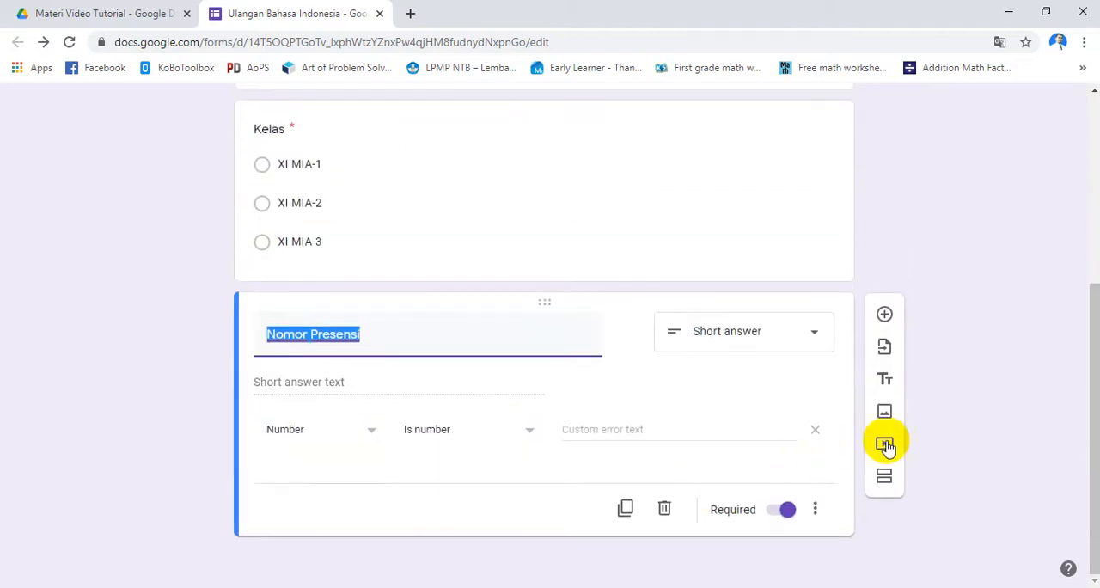
{"action": "left_click", "coordinate": [884, 481]}
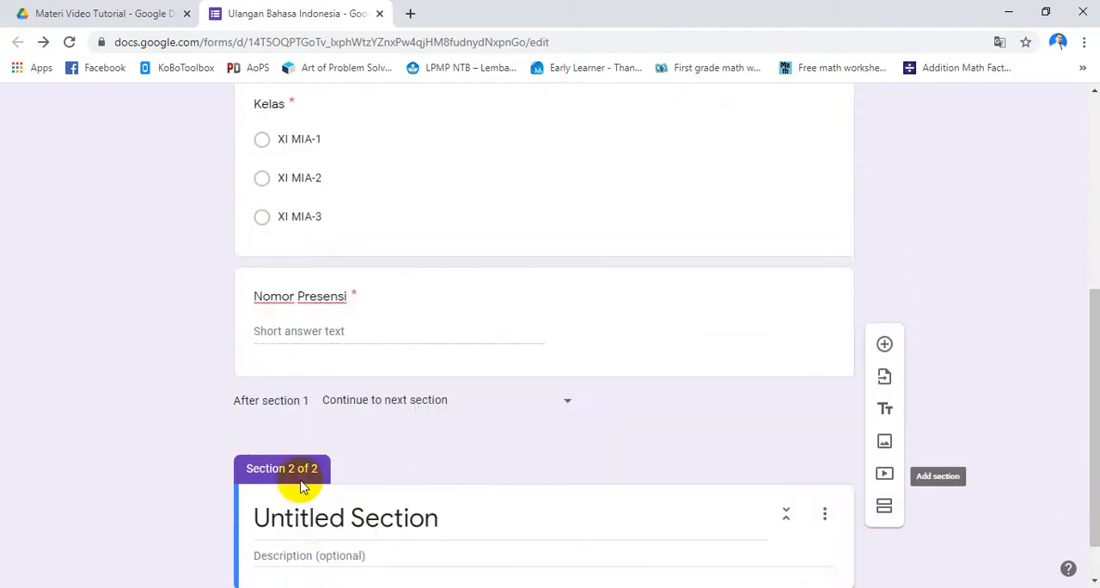
{"action": "left_click", "coordinate": [324, 466]}
{"action": "type", "text": "Soal"}
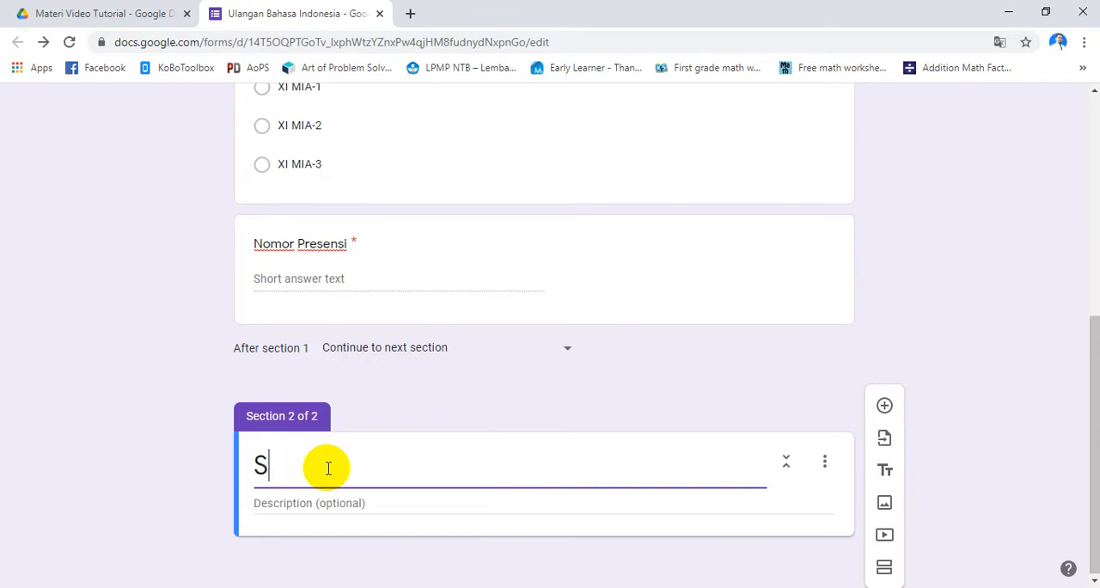
{"action": "left_click", "coordinate": [83, 447]}
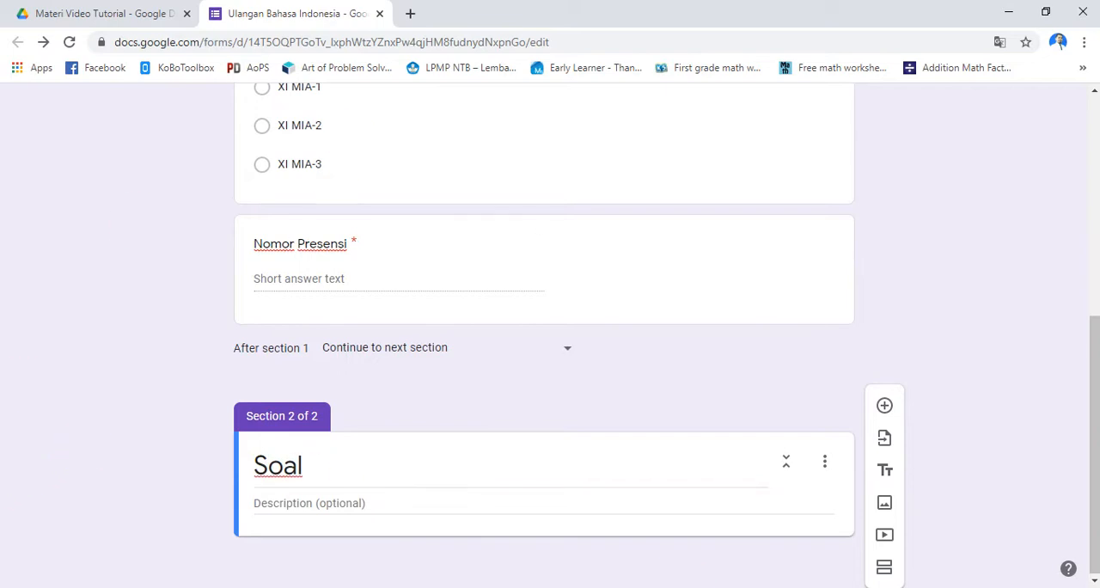
Switch to the Word document and copy question 1's heading "Cermatilah paragraf berikut!" together with the paragraph below it
{"action": "key", "text": "alt+Tab"}
{"action": "scroll", "coordinate": [381, 422], "scroll_direction": "up", "scroll_amount": 10}
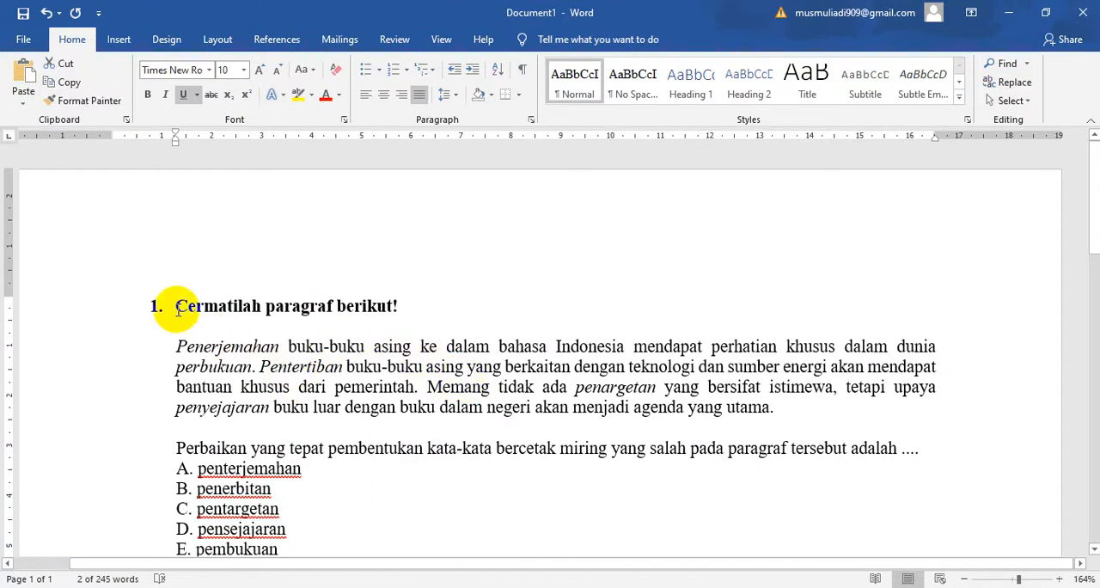
{"action": "left_click_drag", "start_coordinate": [176, 305], "coordinate": [387, 318]}
{"action": "left_click", "coordinate": [265, 302]}
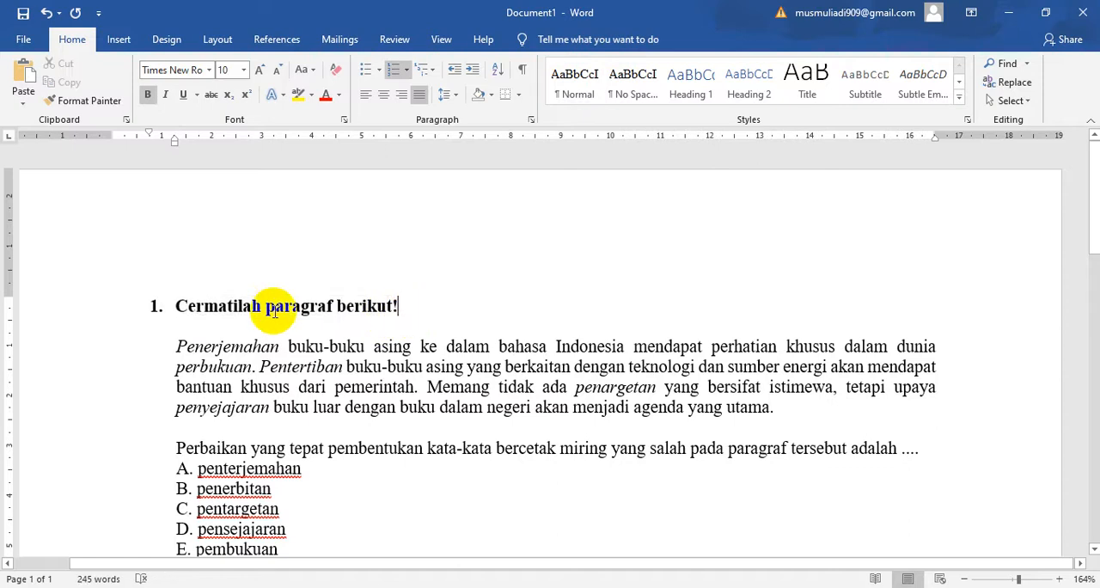
{"action": "left_click_drag", "start_coordinate": [178, 304], "coordinate": [772, 413]}
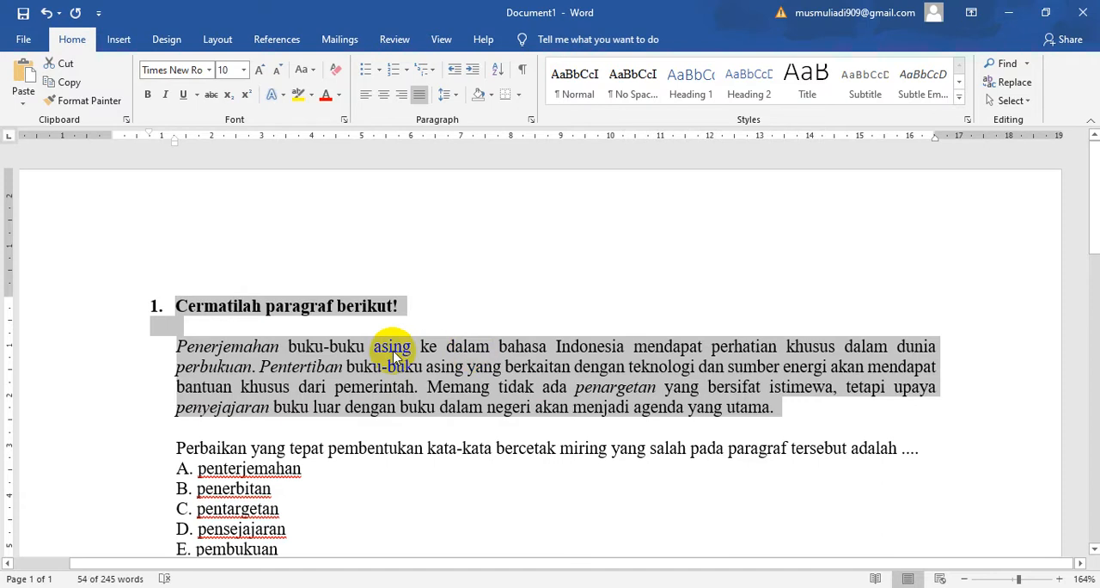
{"action": "right_click", "coordinate": [394, 354]}
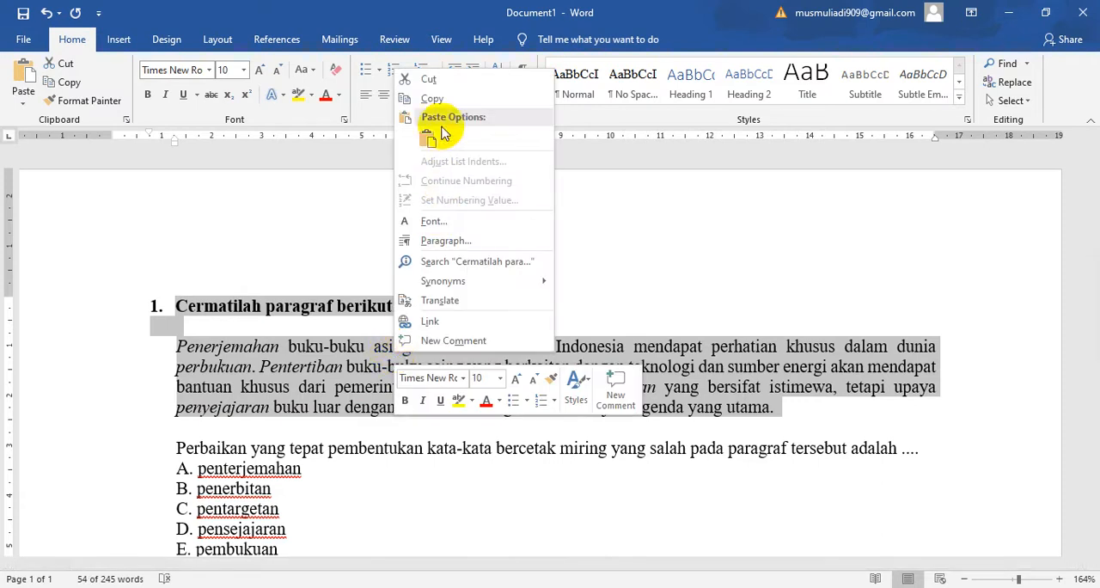
{"action": "left_click", "coordinate": [437, 101]}
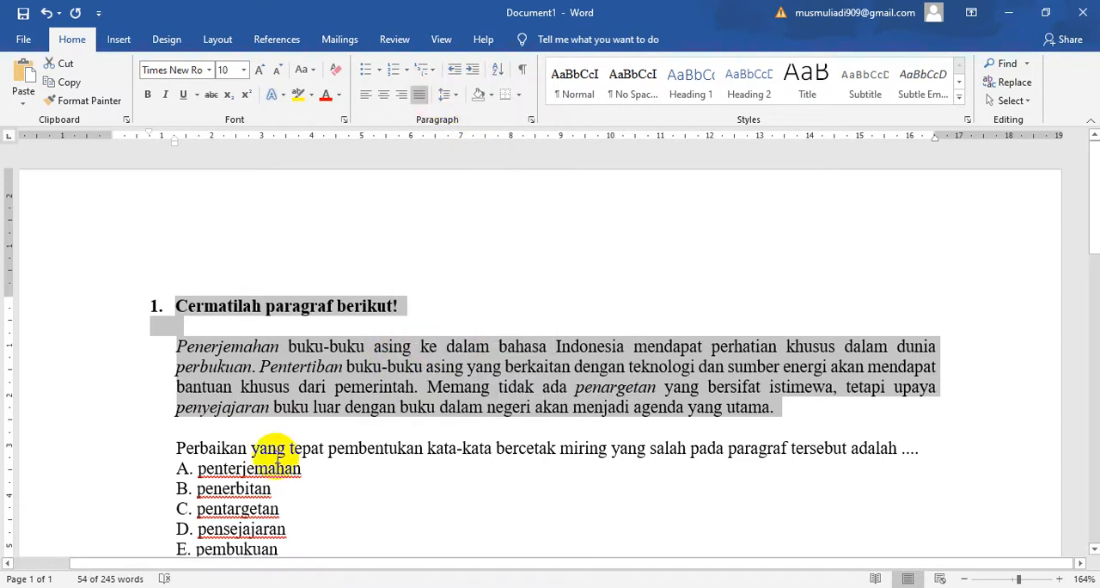
{"action": "scroll", "coordinate": [283, 388], "scroll_direction": "down", "scroll_amount": 1}
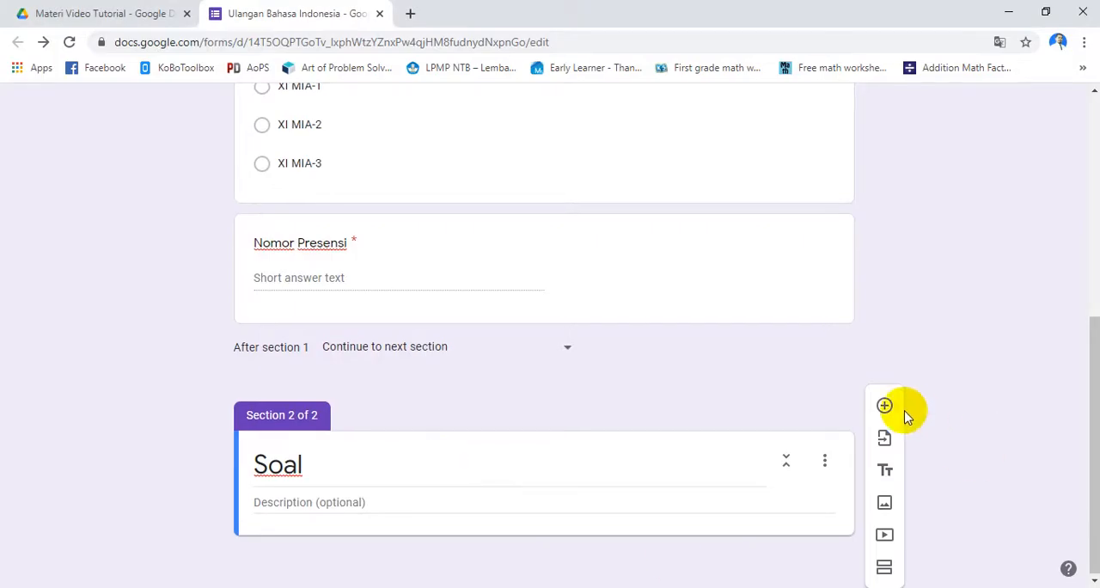
Add an empty multiple-choice question under the Soal section in the form and paste the copied passage into the section's description
{"action": "left_click", "coordinate": [885, 407]}
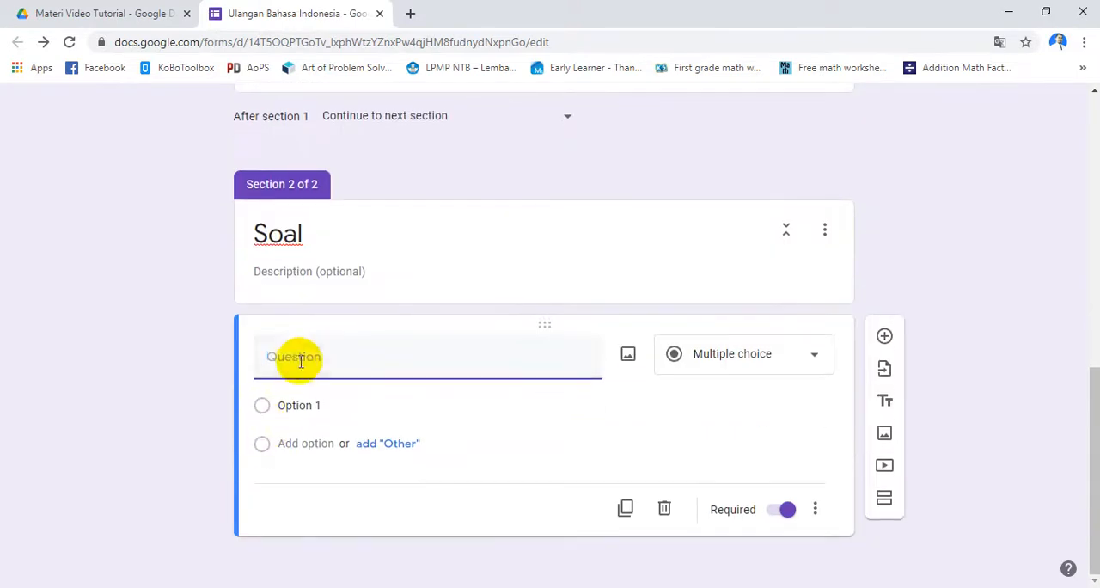
{"action": "left_click", "coordinate": [311, 271]}
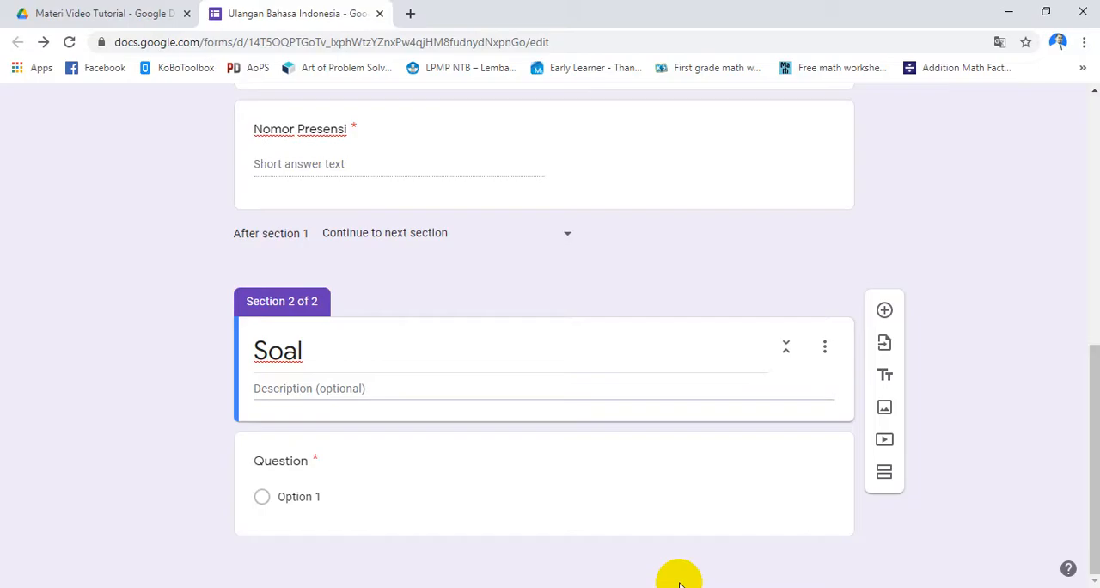
{"action": "left_click", "coordinate": [374, 411]}
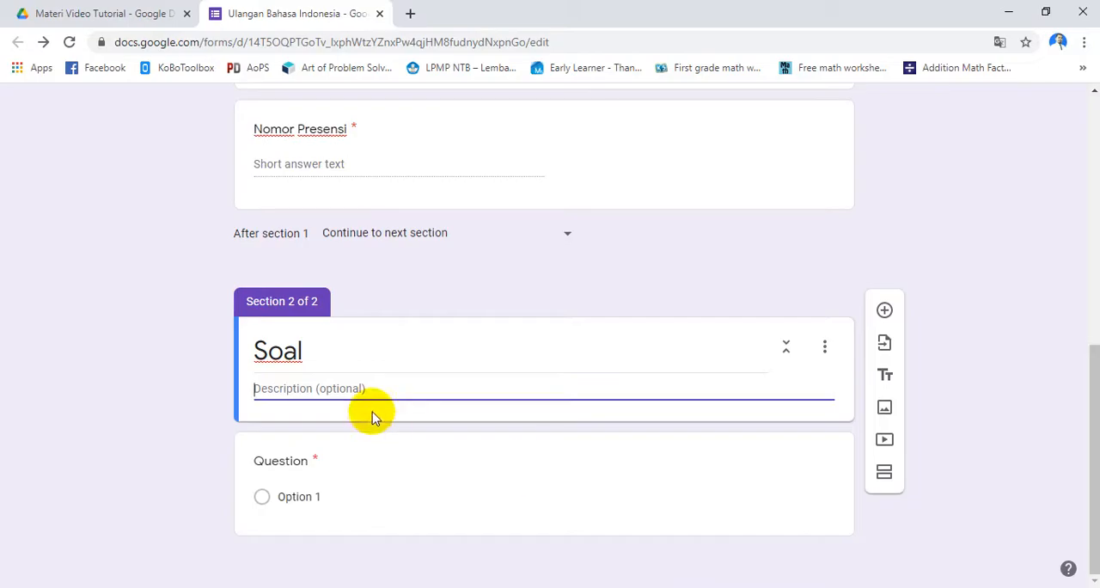
{"action": "left_click", "coordinate": [289, 388]}
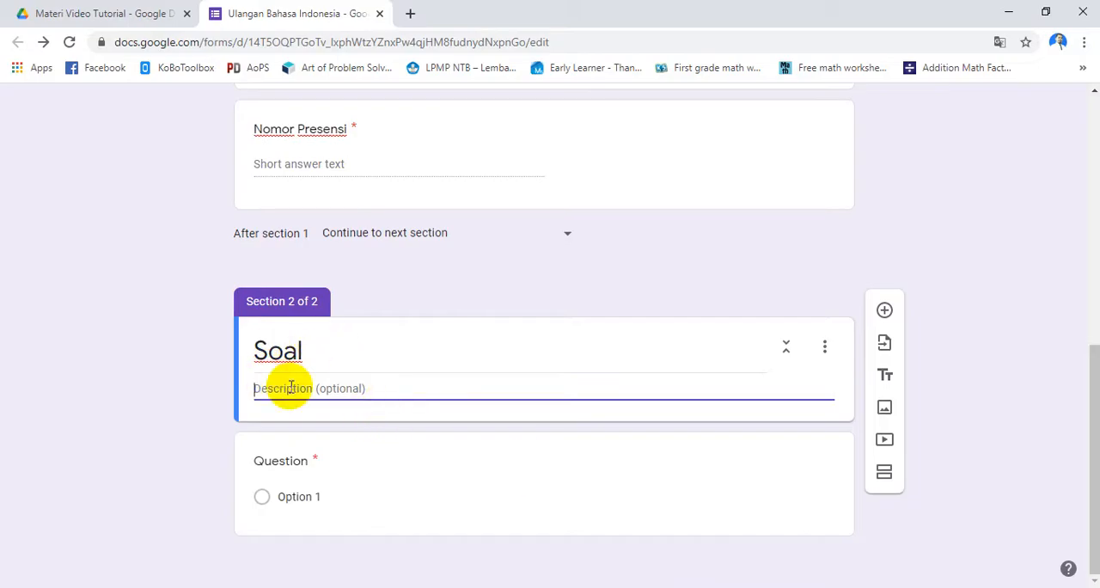
{"action": "key", "text": "ctrl+v"}
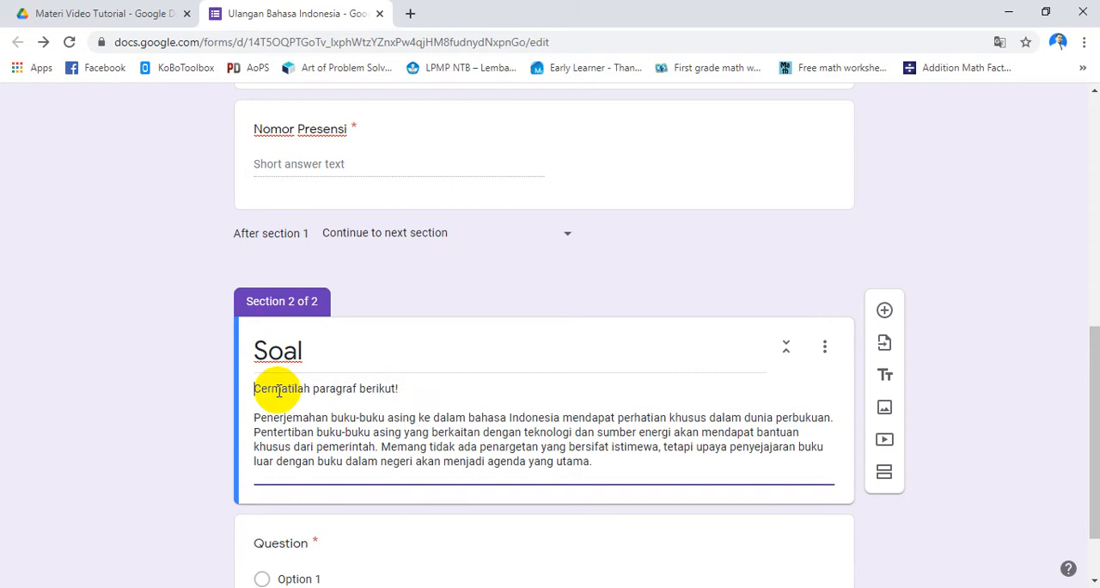
{"action": "key", "text": "alt+Tab"}
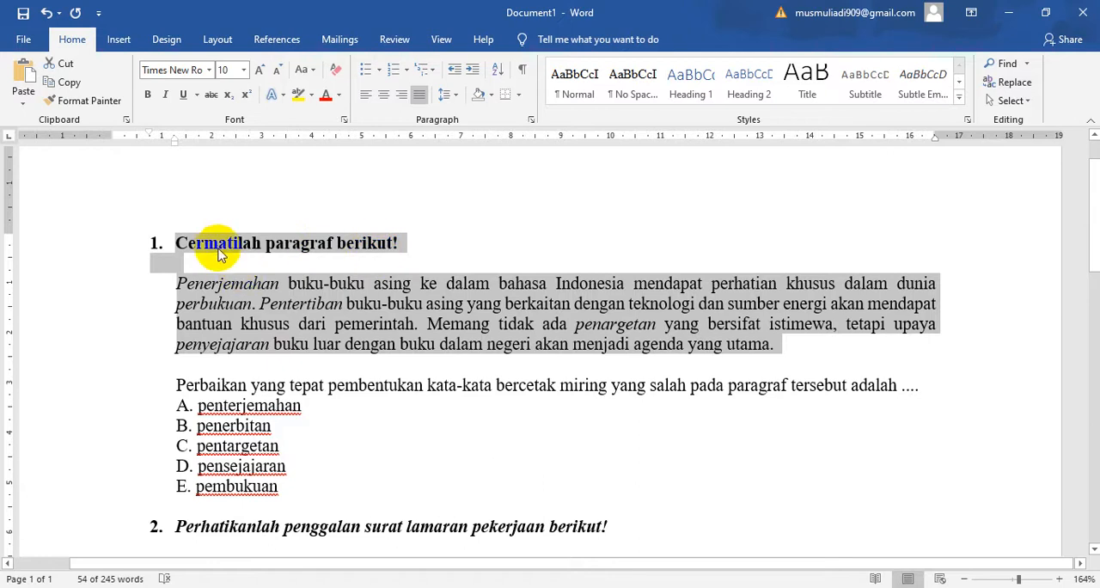
{"action": "left_click", "coordinate": [628, 501]}
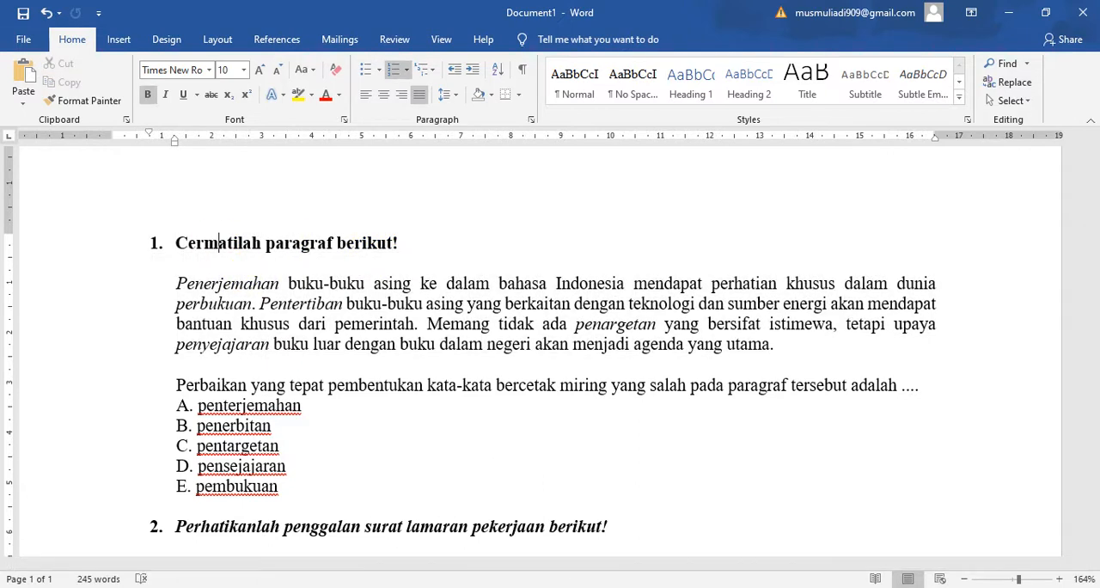
{"action": "left_click", "coordinate": [653, 587]}
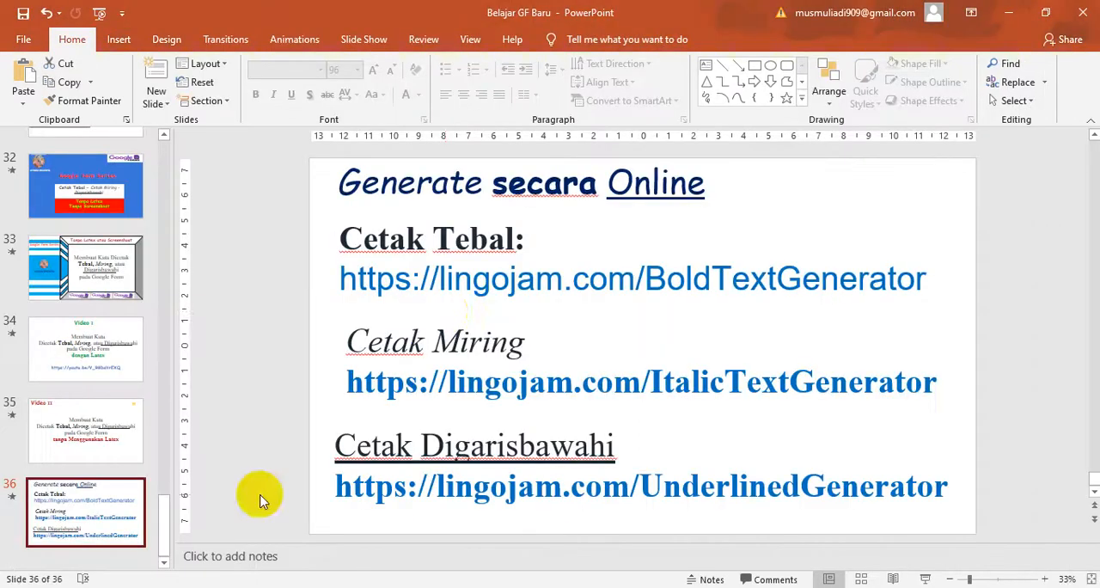
{"action": "left_click", "coordinate": [456, 287]}
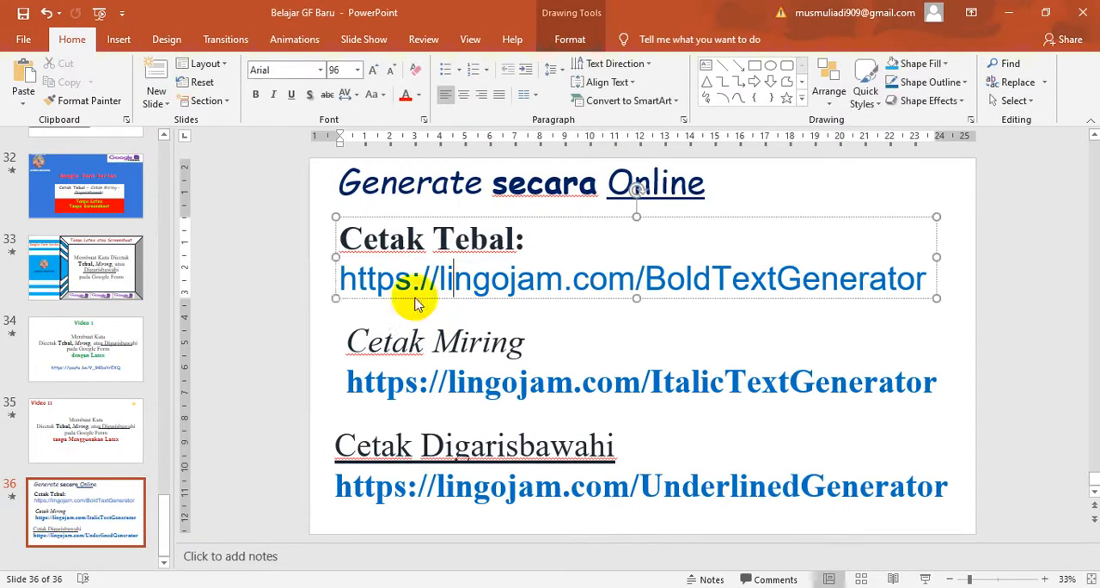
{"action": "left_click_drag", "start_coordinate": [340, 277], "coordinate": [855, 296]}
{"action": "key", "text": "ctrl+c"}
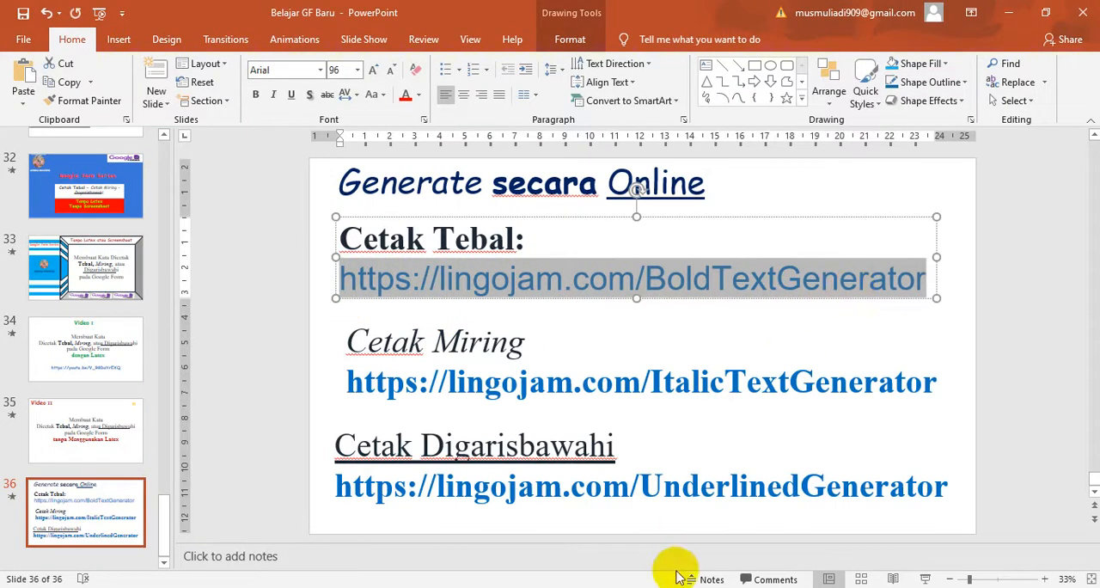
{"action": "key", "text": "alt+Tab"}
{"action": "left_click", "coordinate": [403, 13]}
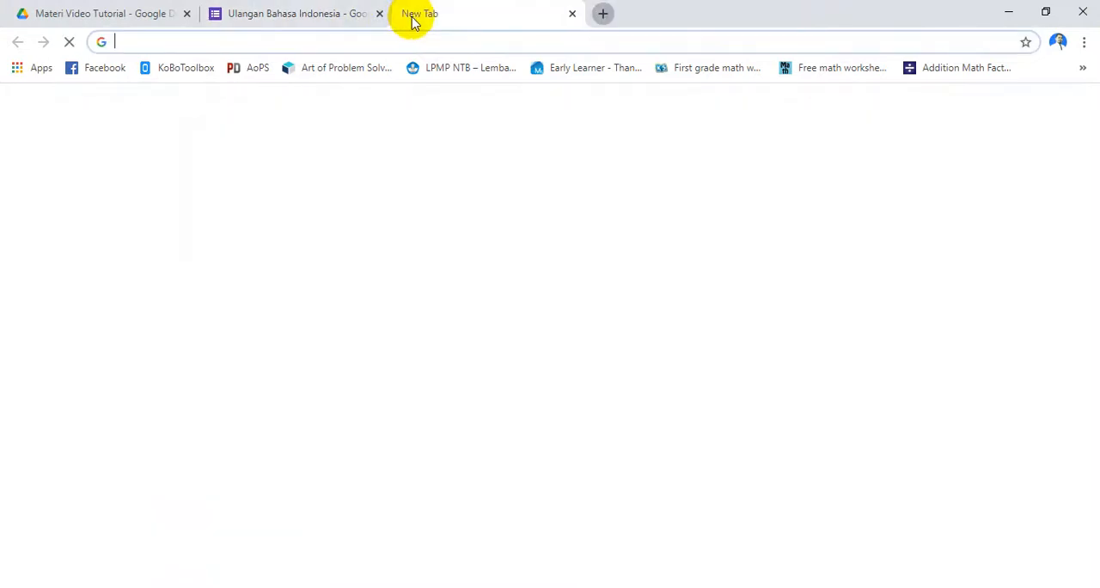
{"action": "left_click", "coordinate": [403, 48]}
{"action": "key", "text": "ctrl+v"}
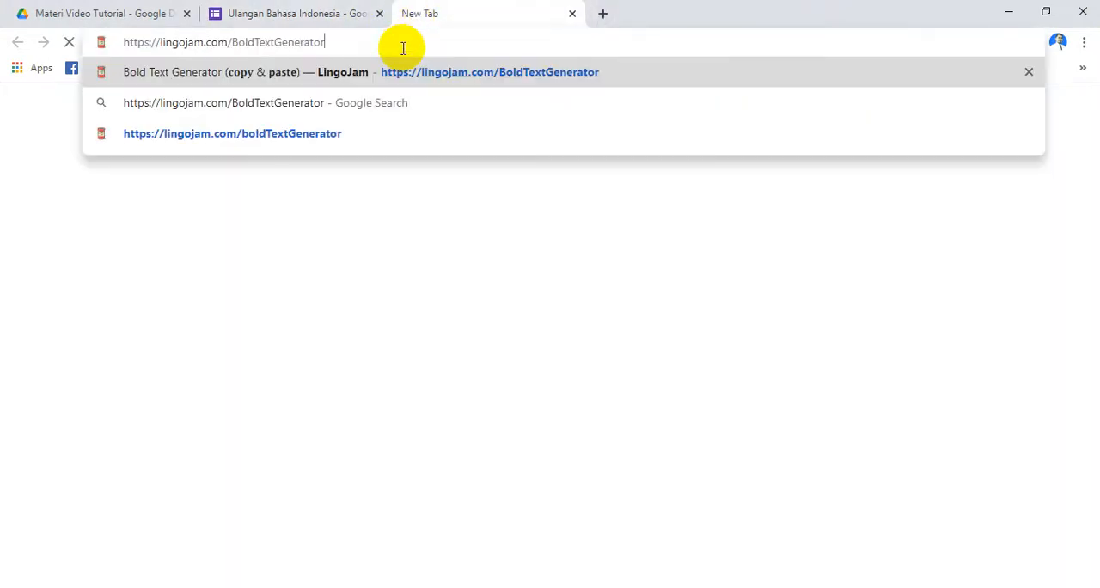
{"action": "key", "text": "Return"}
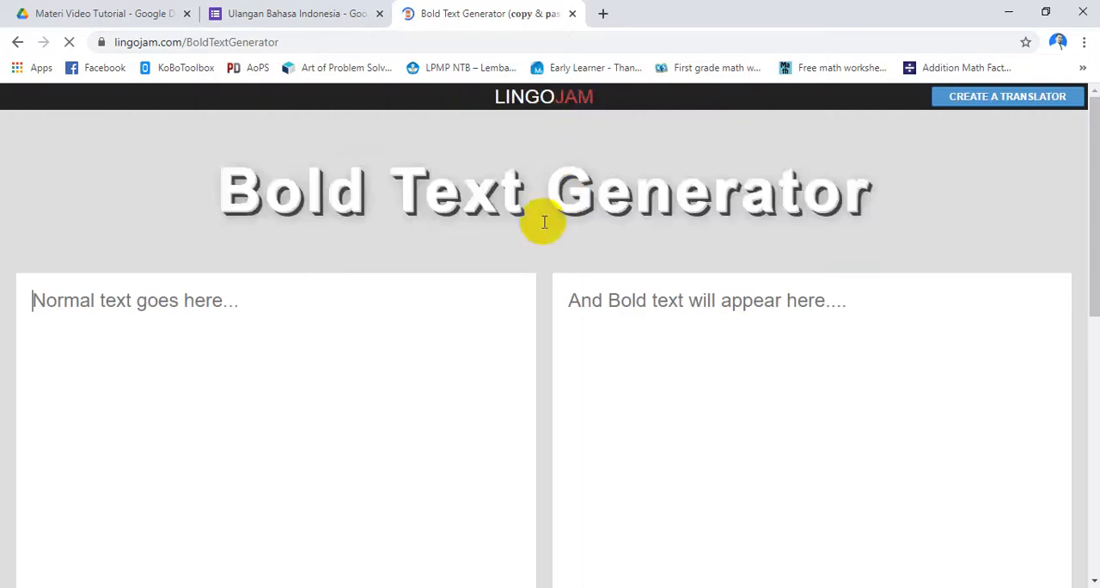
{"action": "left_click", "coordinate": [354, 326]}
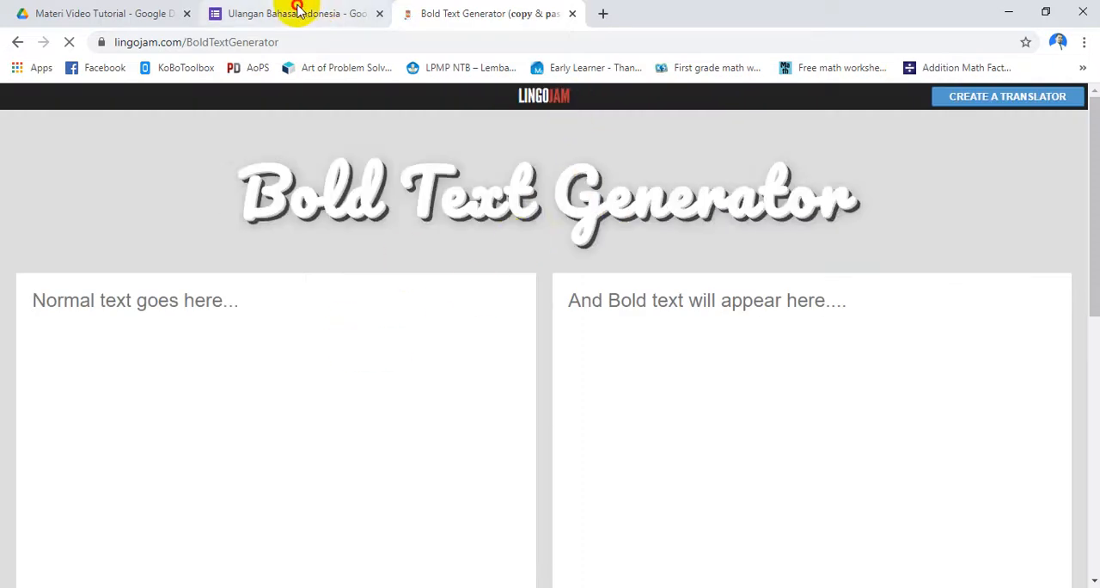
Copy the heading "Cermatilah paragraf berikut!" from the form's Soal description and paste it as the normal text in the Bold Text Generator
{"action": "left_click", "coordinate": [297, 8]}
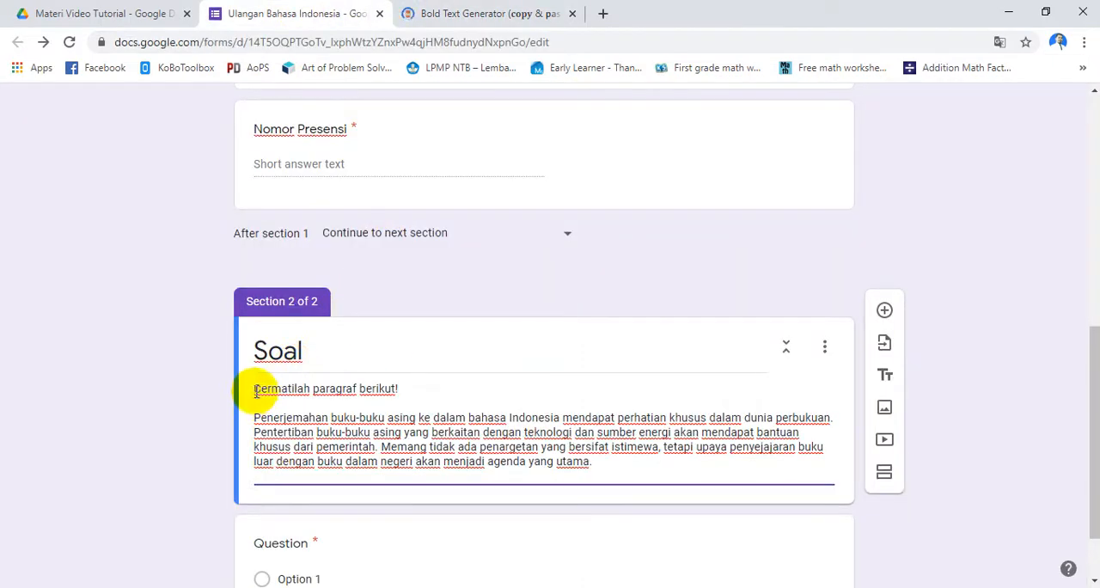
{"action": "left_click_drag", "start_coordinate": [255, 391], "coordinate": [403, 389]}
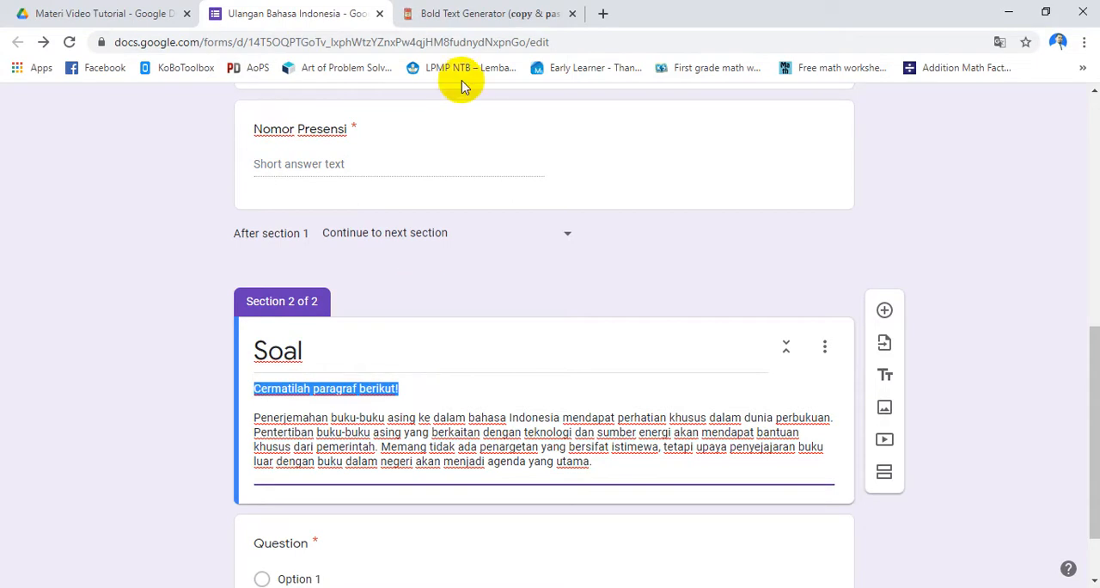
{"action": "left_click", "coordinate": [477, 12]}
{"action": "left_click", "coordinate": [258, 325]}
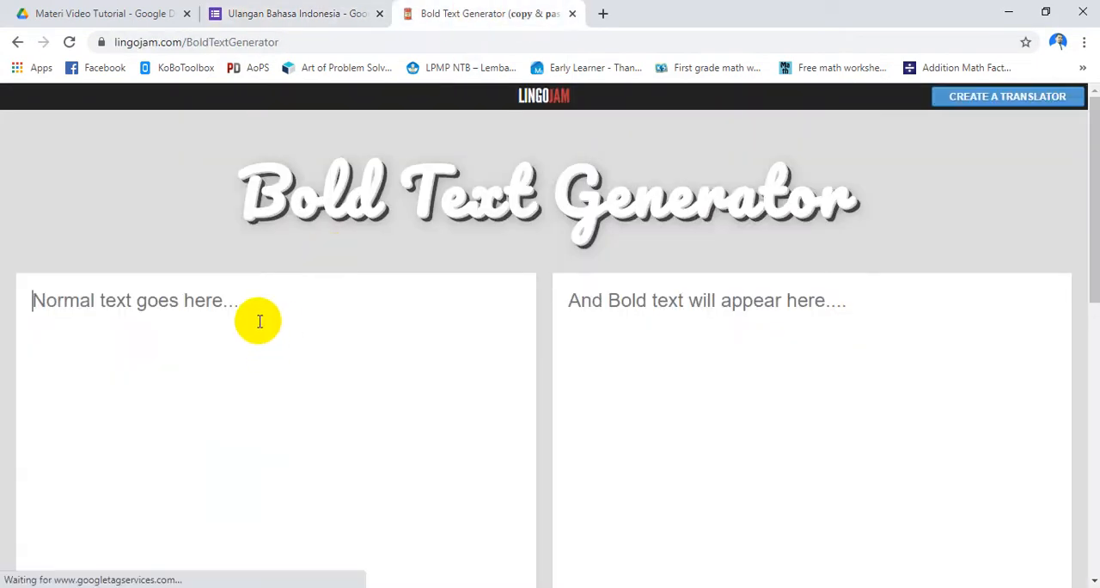
{"action": "key", "text": "ctrl+v"}
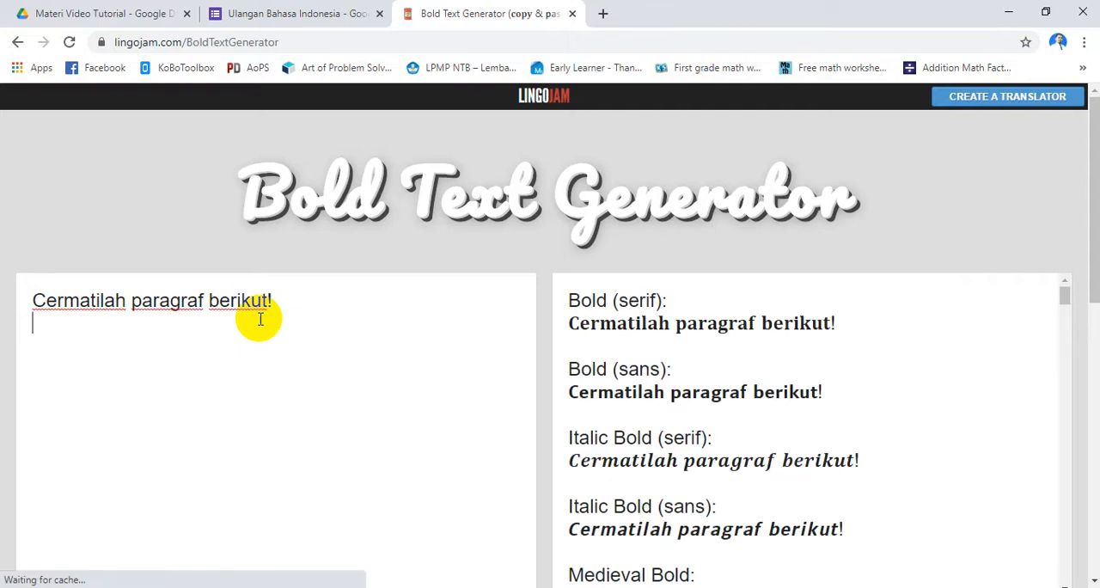
Look through the generated bold styles and copy the Bold (serif) version of "Cermatilah paragraf berikut!"
{"action": "scroll", "coordinate": [260, 319], "scroll_direction": "down", "scroll_amount": 2}
{"action": "scroll", "coordinate": [461, 329], "scroll_direction": "up", "scroll_amount": 2}
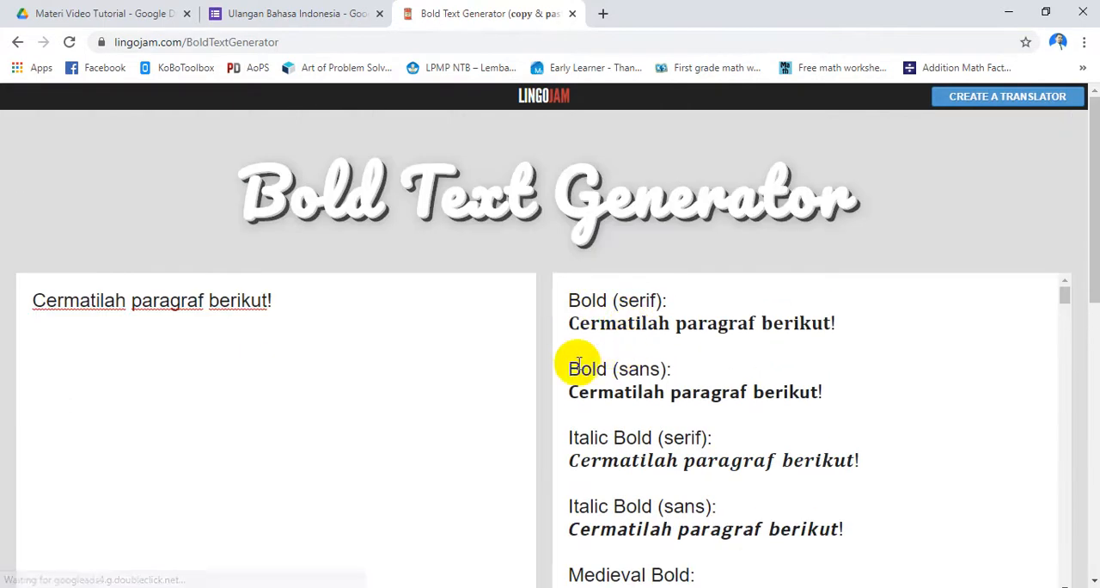
{"action": "scroll", "coordinate": [573, 364], "scroll_direction": "down", "scroll_amount": 2}
{"action": "scroll", "coordinate": [714, 296], "scroll_direction": "up", "scroll_amount": 1}
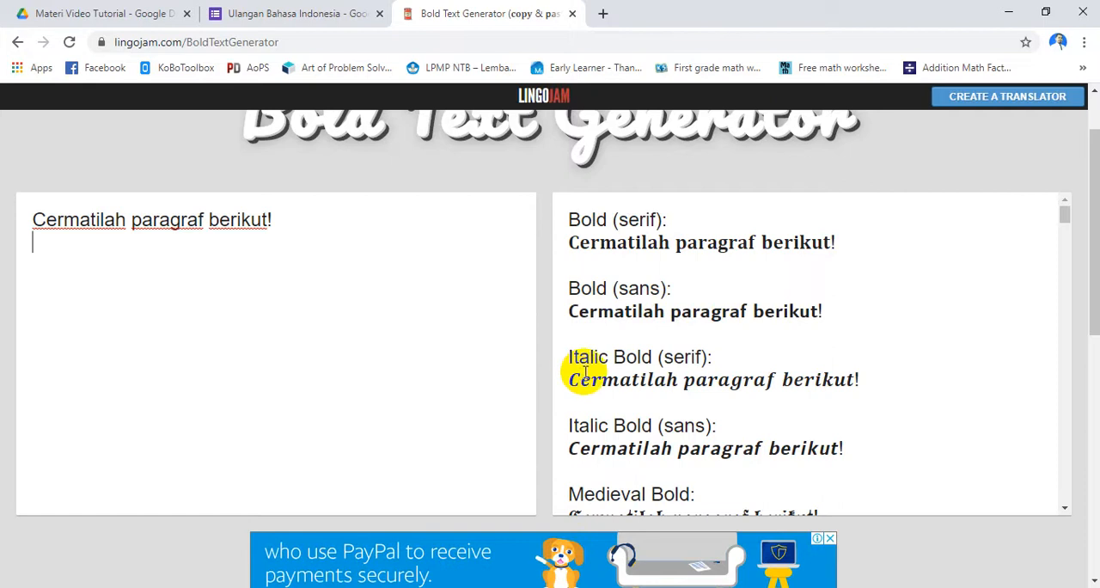
{"action": "scroll", "coordinate": [607, 312], "scroll_direction": "down", "scroll_amount": 2}
{"action": "scroll", "coordinate": [694, 324], "scroll_direction": "up", "scroll_amount": 2}
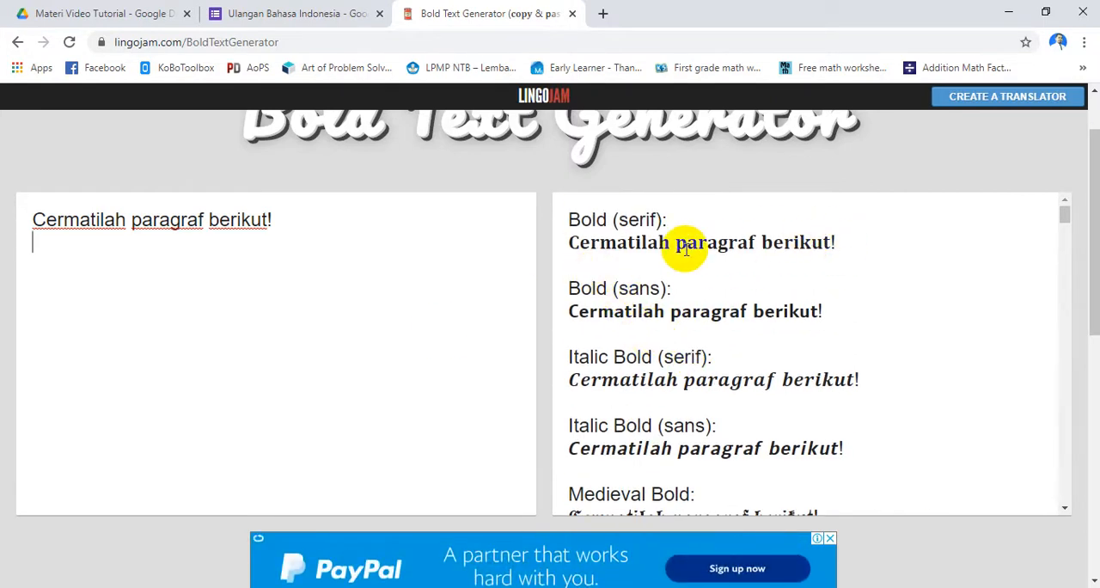
{"action": "left_click_drag", "start_coordinate": [579, 244], "coordinate": [846, 247]}
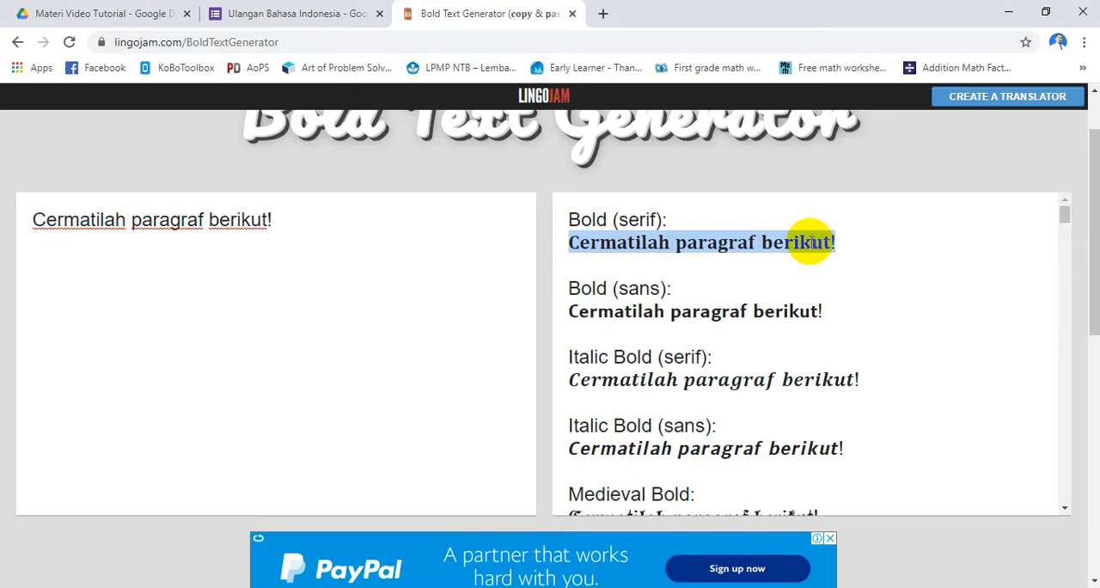
{"action": "right_click", "coordinate": [812, 245]}
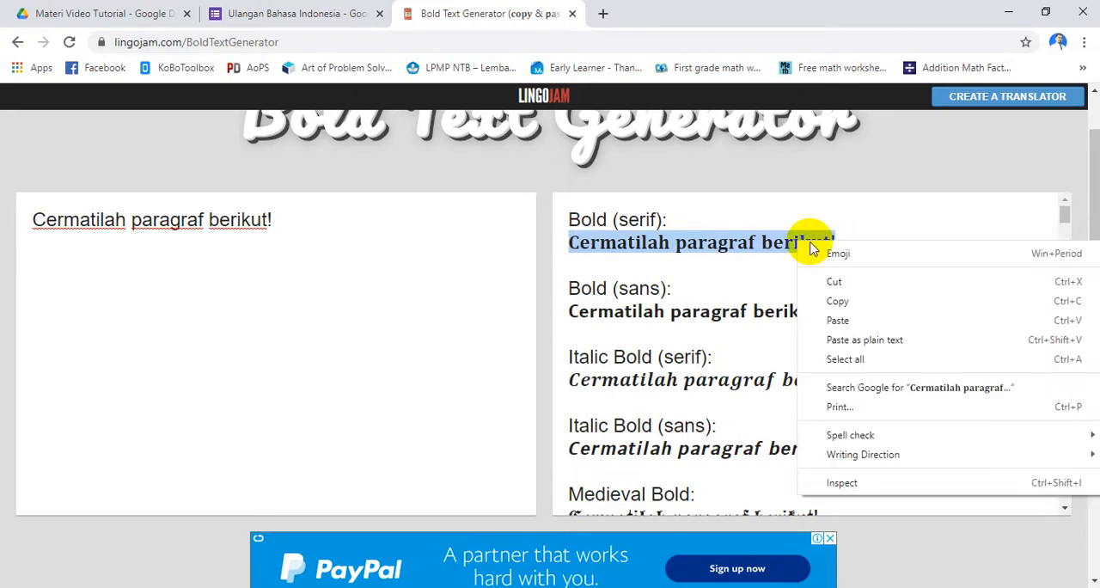
{"action": "left_click", "coordinate": [813, 302]}
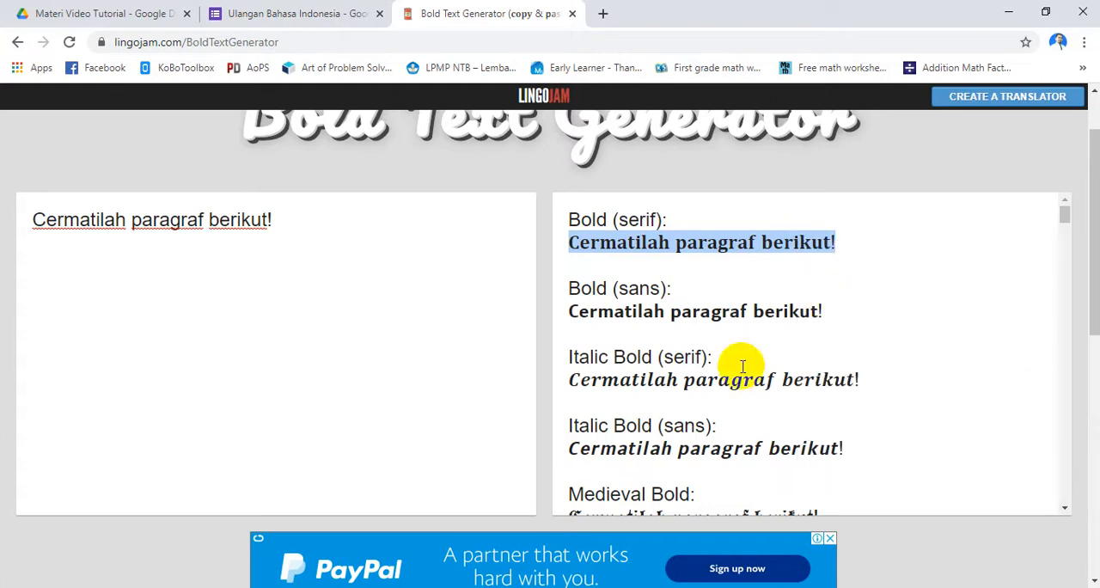
Return to the form and replace the plain "Cermatilah paragraf berikut!" in the Soal description with the copied bold version
{"action": "left_click", "coordinate": [318, 13]}
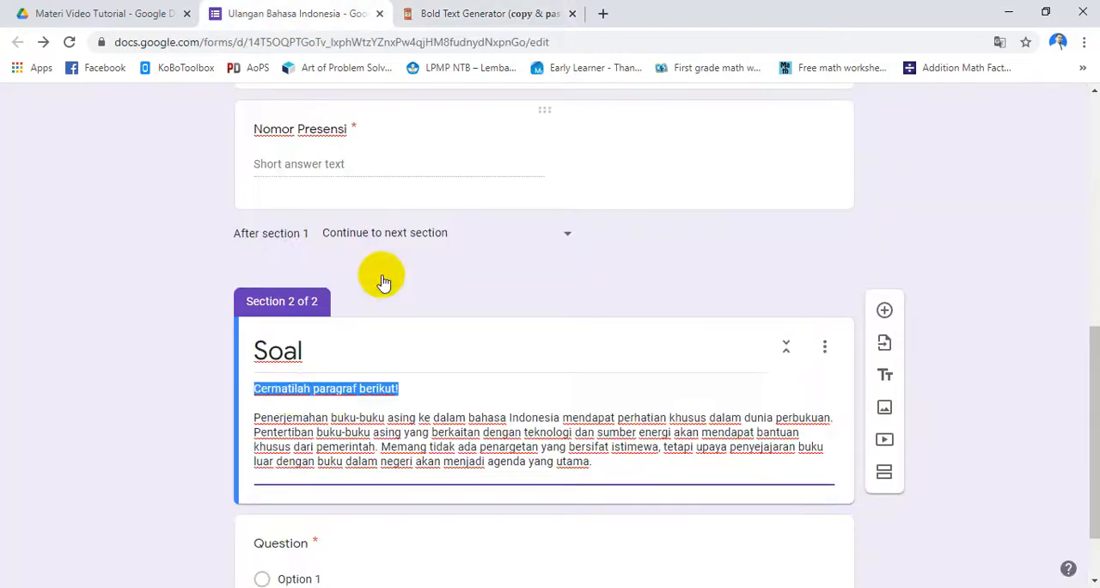
{"action": "key", "text": "BackSpace"}
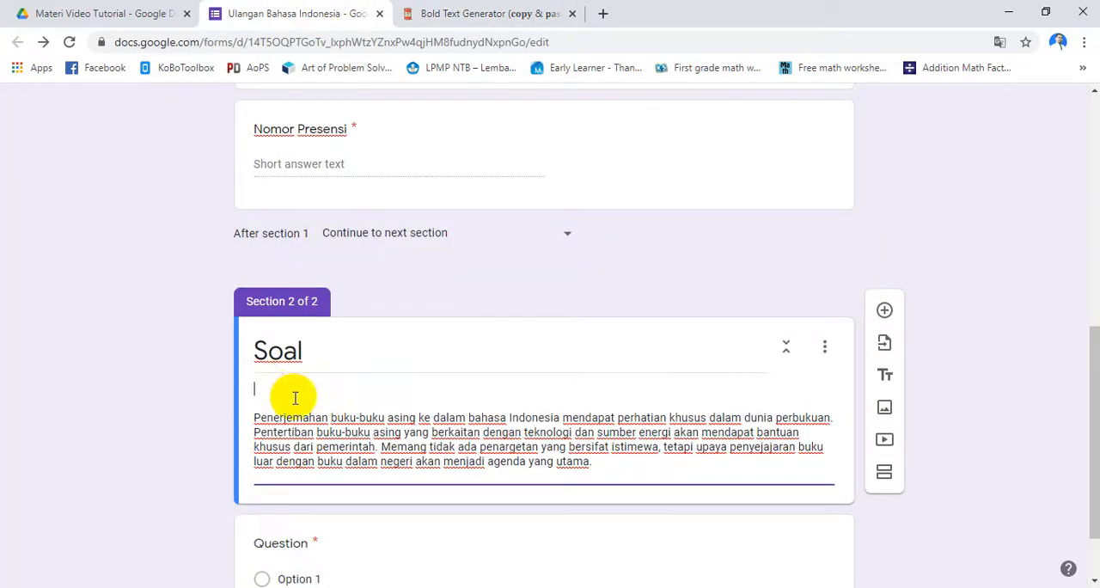
{"action": "key", "text": "ctrl+v"}
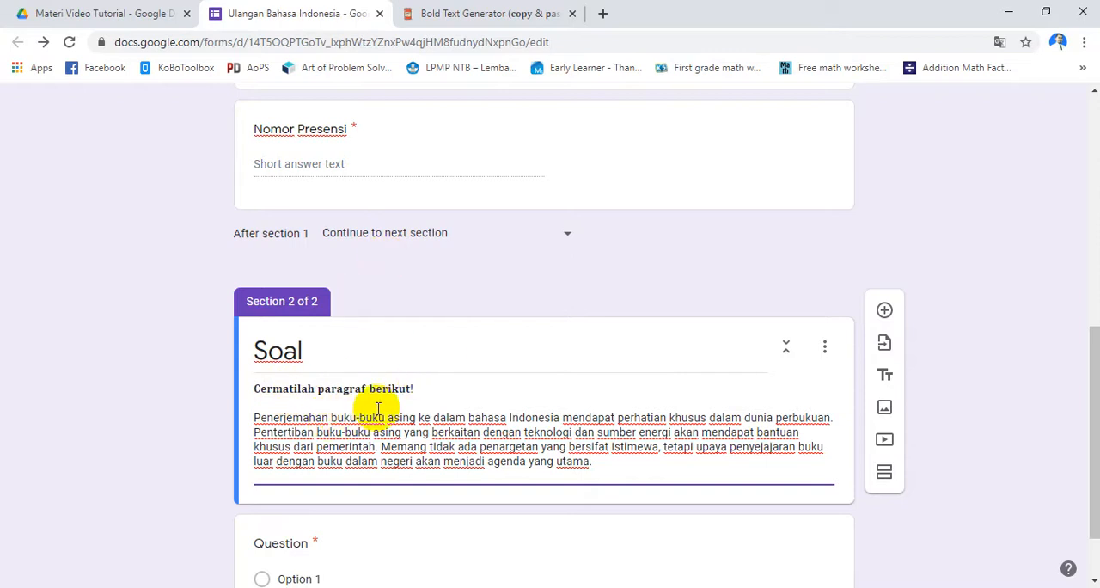
{"action": "scroll", "coordinate": [391, 402], "scroll_direction": "down", "scroll_amount": 1}
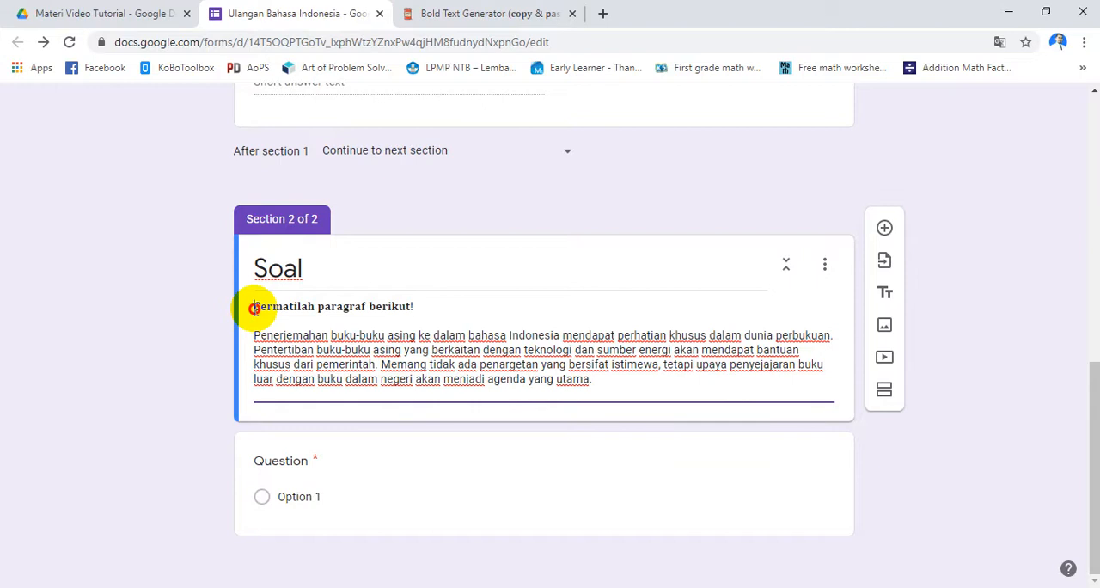
{"action": "left_click_drag", "start_coordinate": [254, 307], "coordinate": [416, 303]}
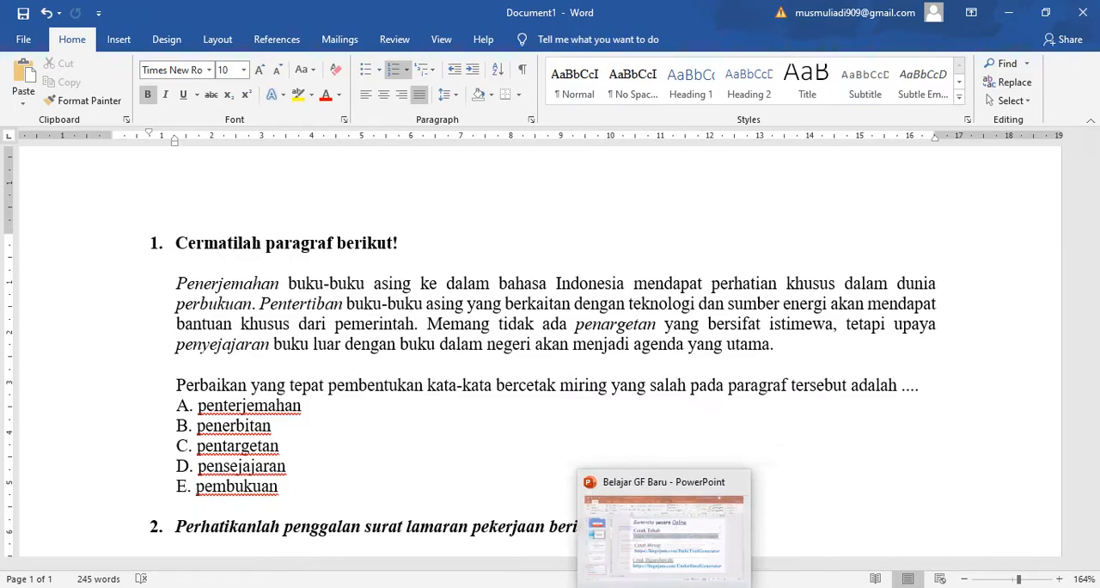
{"action": "left_click", "coordinate": [649, 587]}
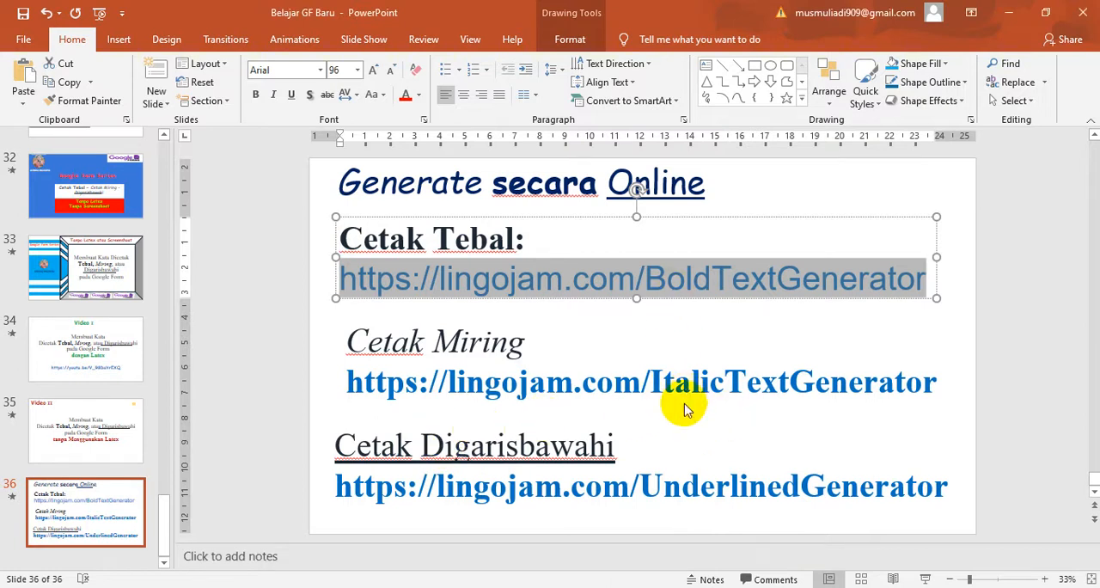
{"action": "key", "text": "alt+Tab"}
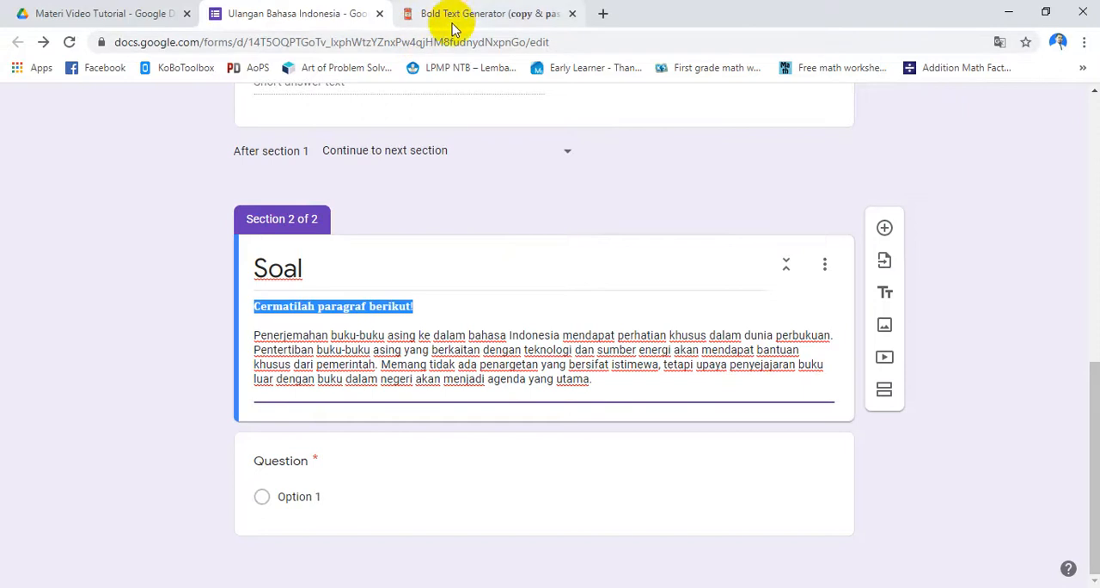
{"action": "left_click", "coordinate": [455, 14]}
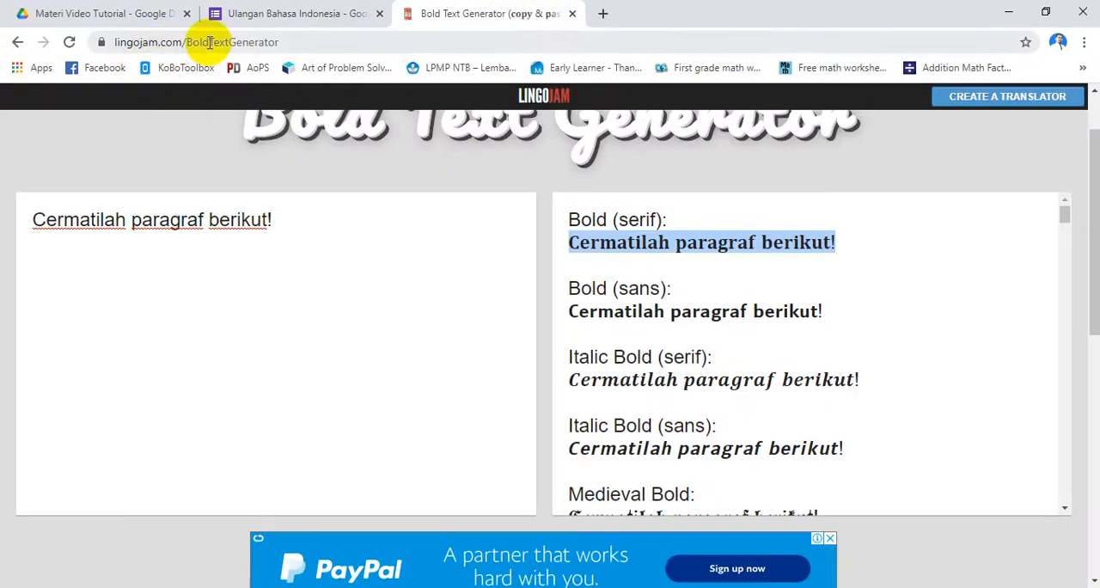
{"action": "left_click", "coordinate": [312, 13]}
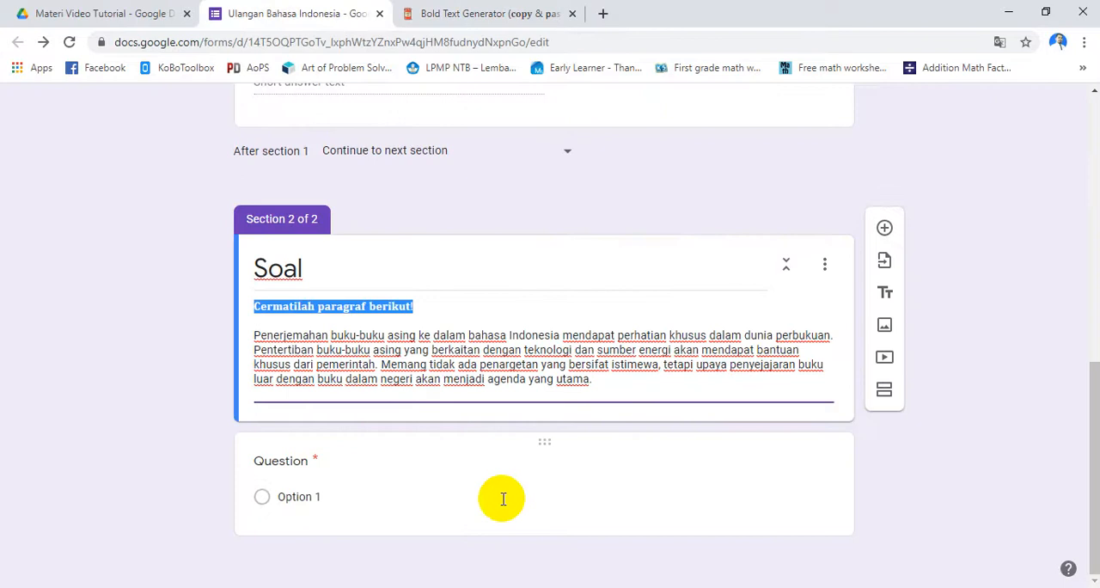
Open a preview of the Ulangan Bahasa Indonesia form and enter "mm" as the Nama Siswa answer
{"action": "scroll", "coordinate": [481, 401], "scroll_direction": "up", "scroll_amount": 7}
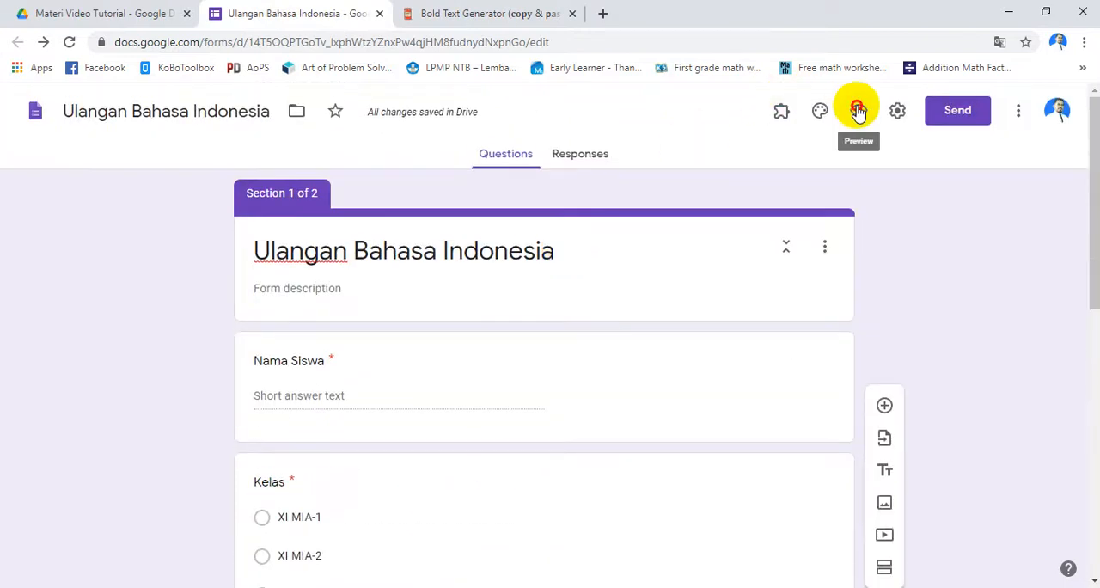
{"action": "left_click", "coordinate": [858, 112]}
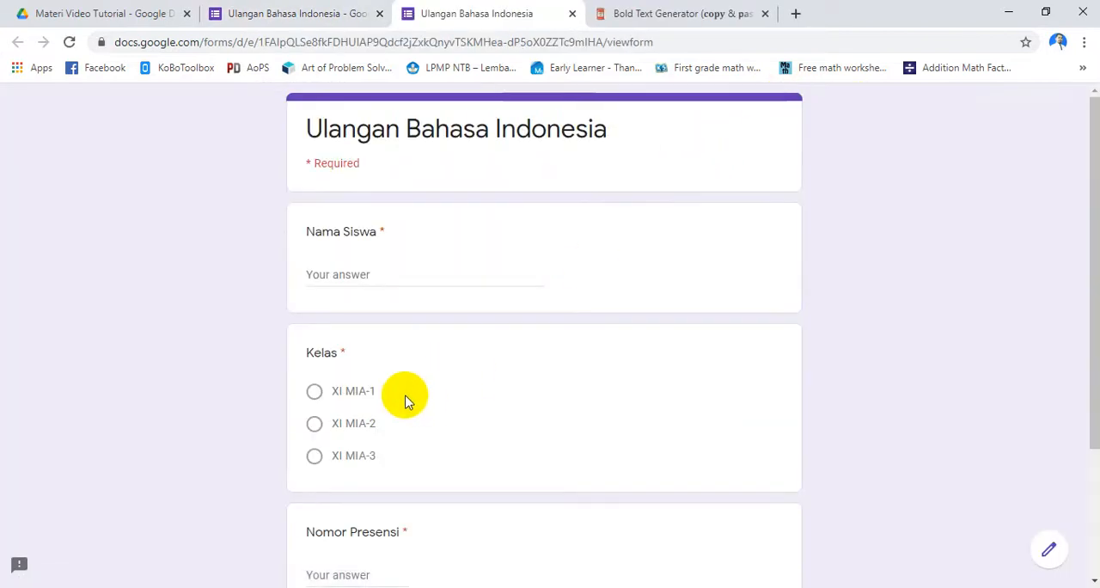
{"action": "scroll", "coordinate": [407, 400], "scroll_direction": "down", "scroll_amount": 3}
{"action": "scroll", "coordinate": [353, 218], "scroll_direction": "up", "scroll_amount": 3}
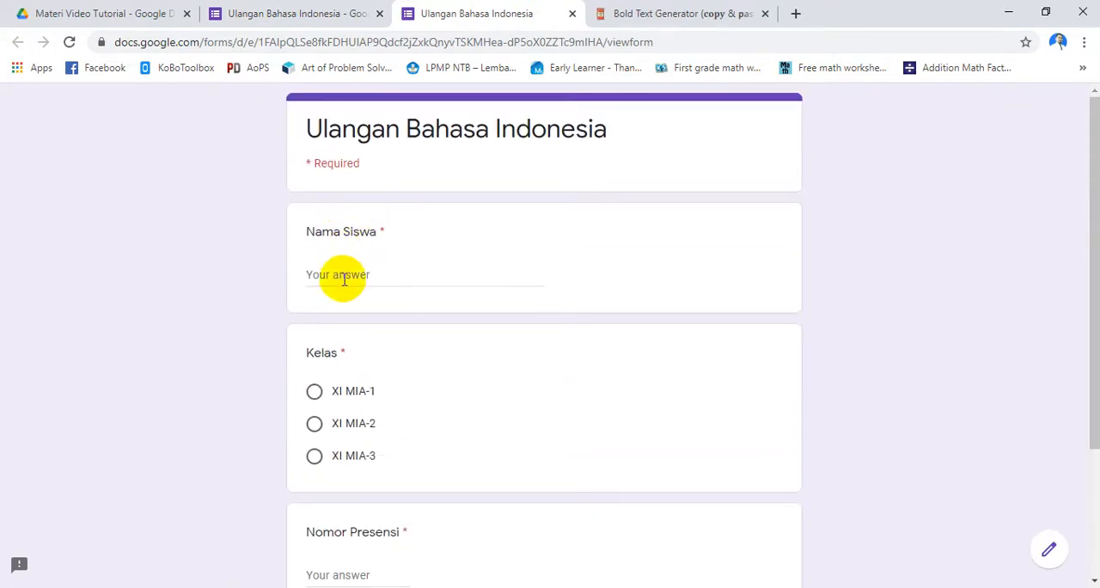
Choose XI MIA-1 as Kelas, enter 12 as Nomor Presensi and continue to the Soal section of the preview
{"action": "left_click", "coordinate": [316, 393]}
{"action": "scroll", "coordinate": [331, 430], "scroll_direction": "down", "scroll_amount": 2}
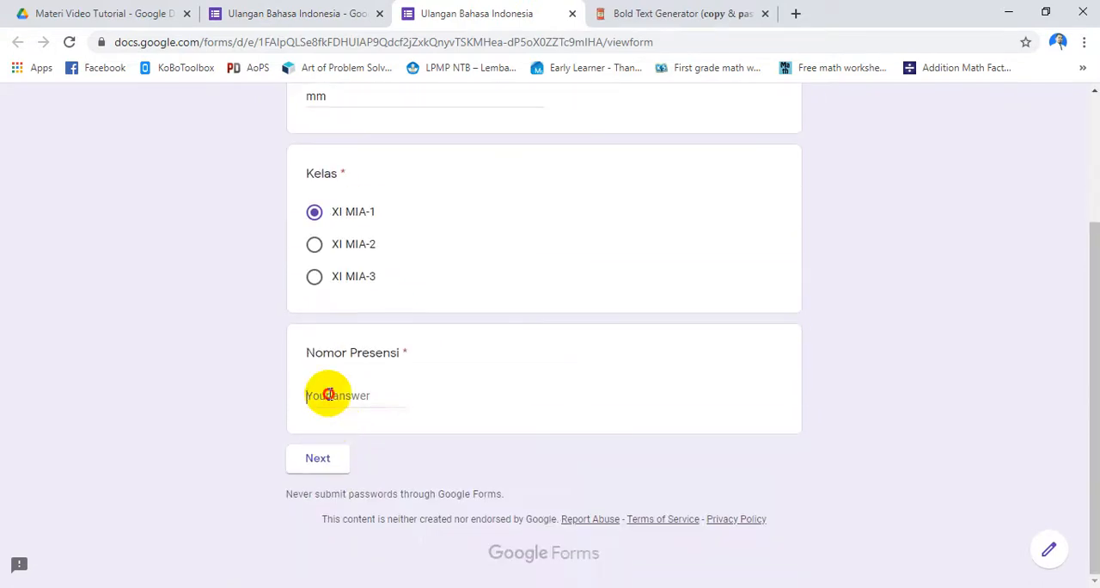
{"action": "left_click", "coordinate": [330, 392]}
{"action": "type", "text": "12"}
{"action": "left_click", "coordinate": [336, 464]}
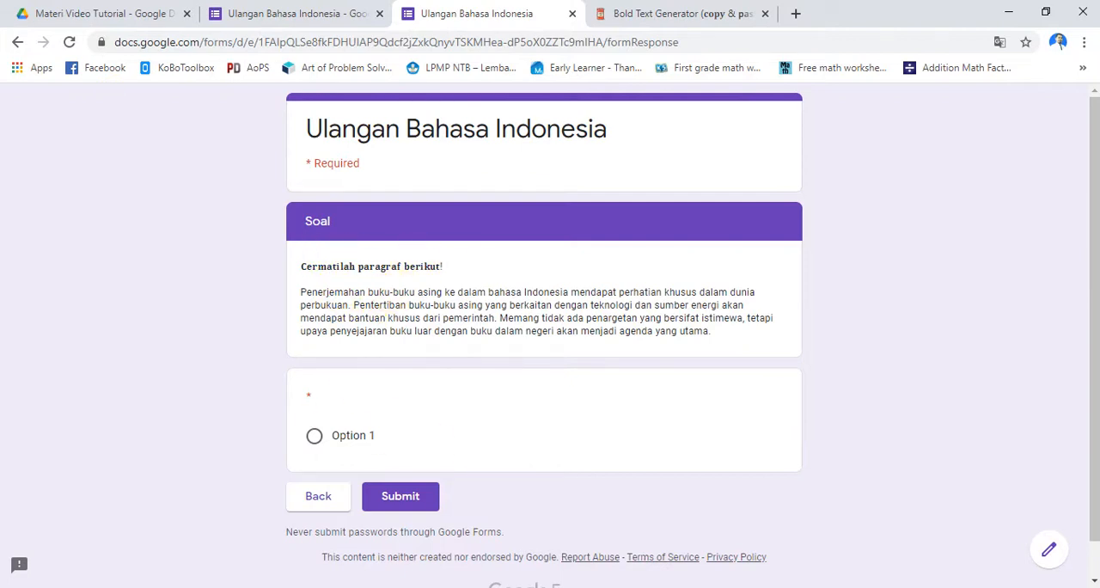
Check the italic words of question 1 in the Word document and the Cetak Miring link in the PowerPoint slide, and return to the browser
{"action": "left_click", "coordinate": [688, 587]}
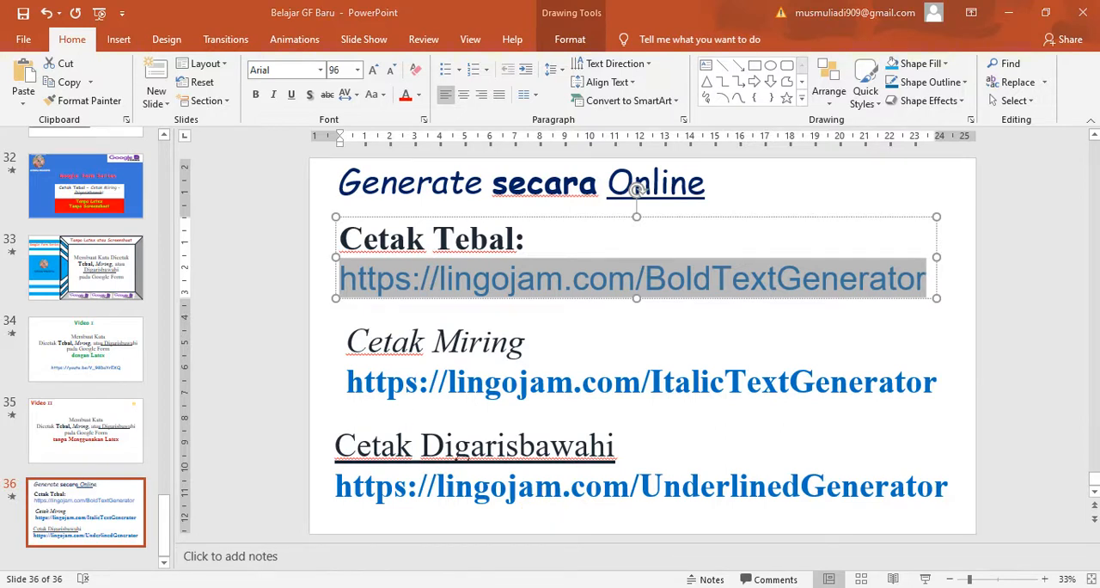
{"action": "left_click", "coordinate": [550, 587]}
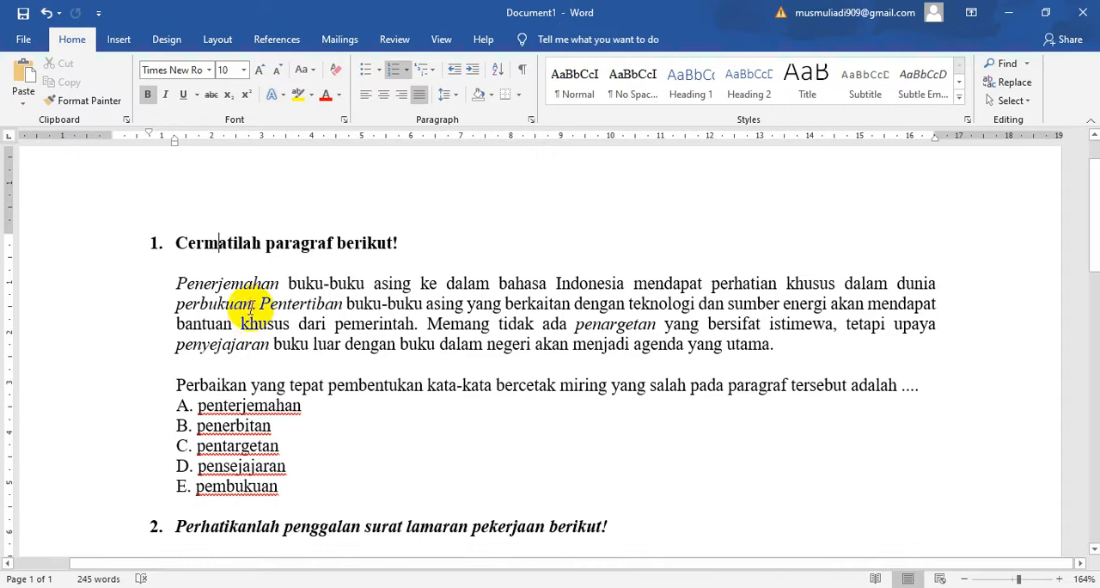
{"action": "key", "text": "alt+Tab"}
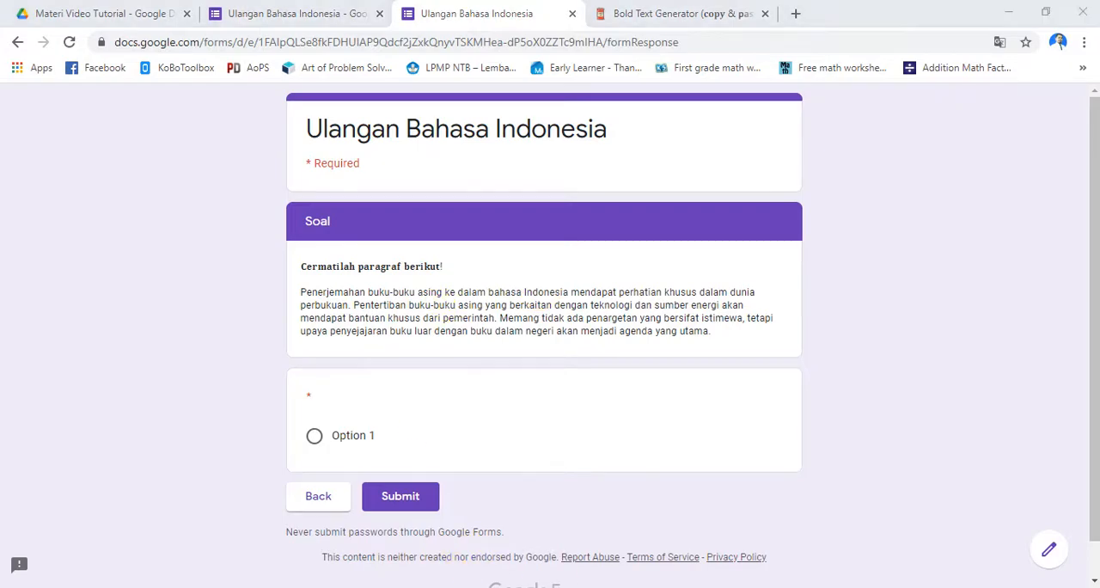
{"action": "key", "text": "alt+Tab"}
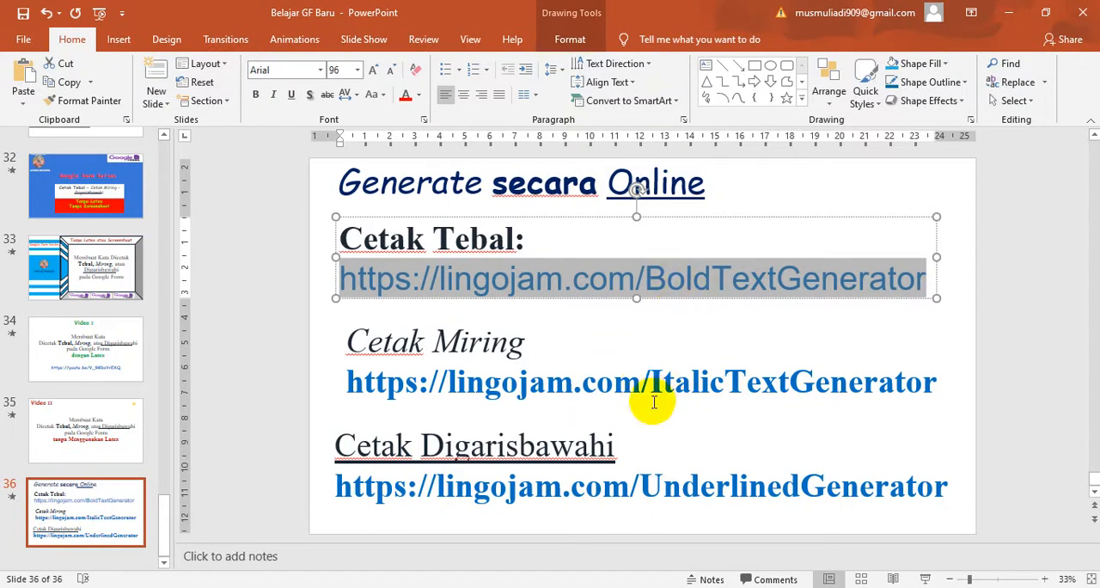
{"action": "left_click", "coordinate": [682, 586]}
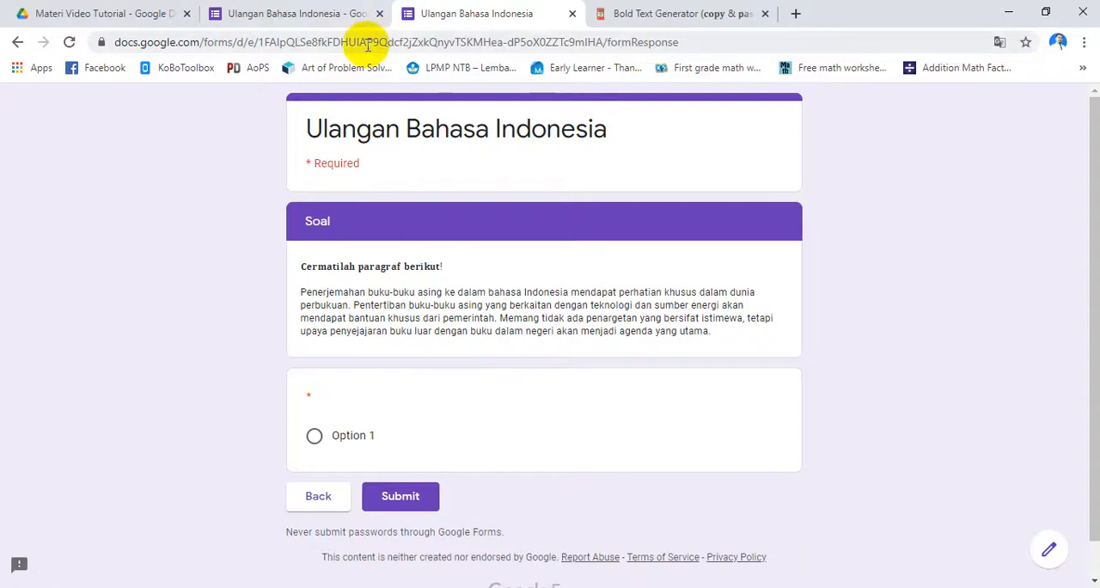
{"action": "left_click", "coordinate": [684, 15]}
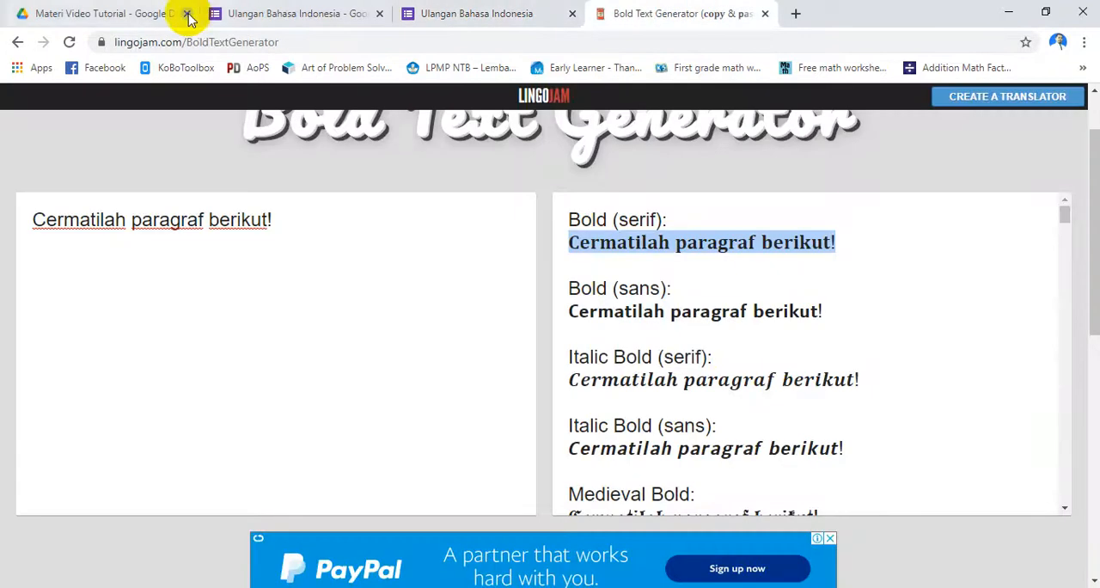
{"action": "left_click", "coordinate": [209, 41]}
{"action": "left_click", "coordinate": [210, 41]}
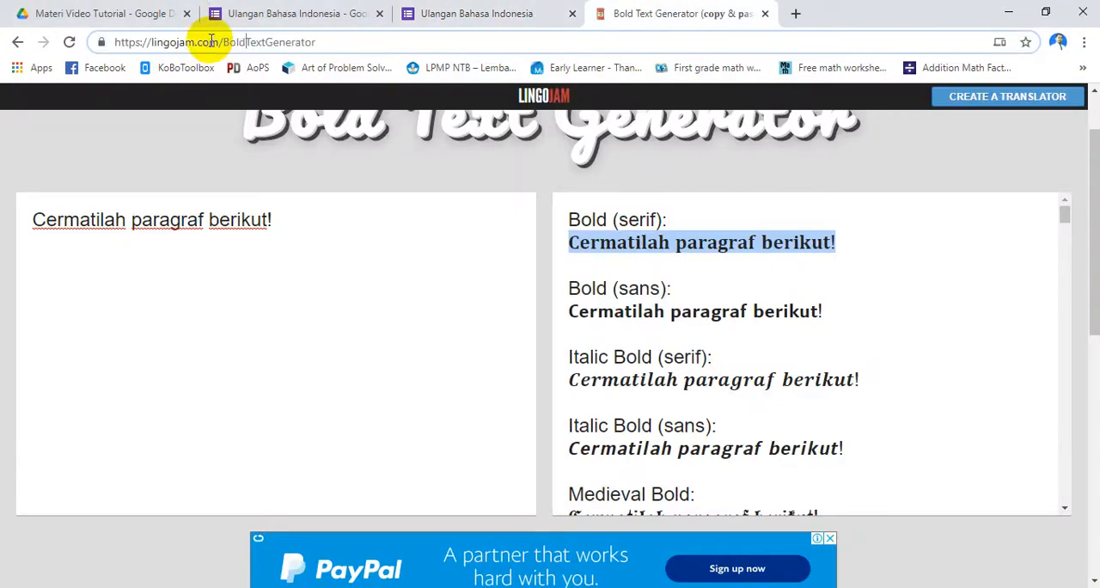
{"action": "key", "text": "BackSpace"}
{"action": "key", "text": "BackSpace"}
{"action": "key", "text": "BackSpace"}
{"action": "key", "text": "BackSpace"}
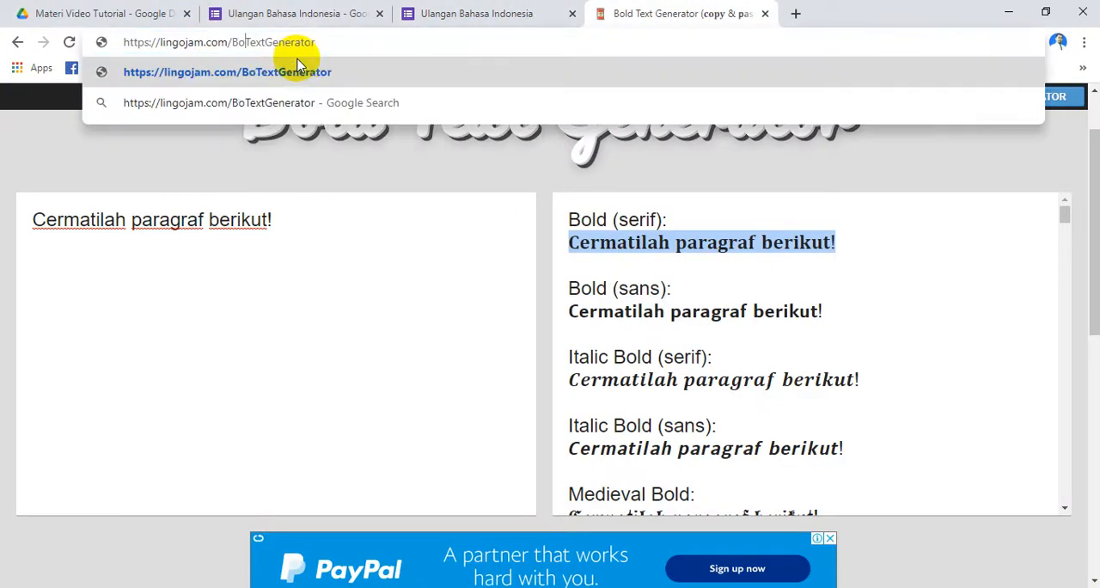
{"action": "type", "text": "Ita"}
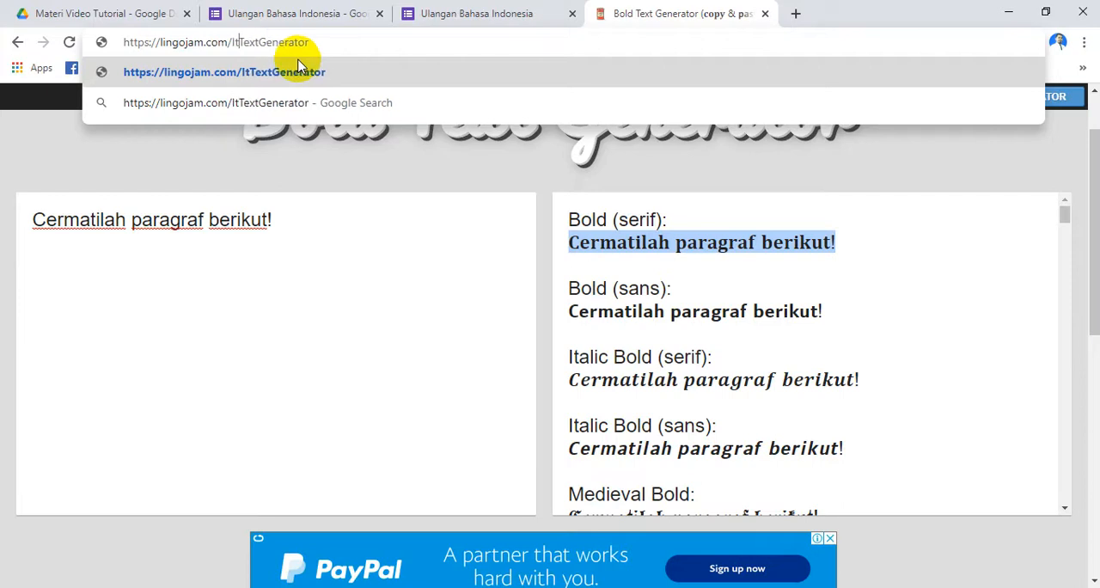
{"action": "type", "text": "lic"}
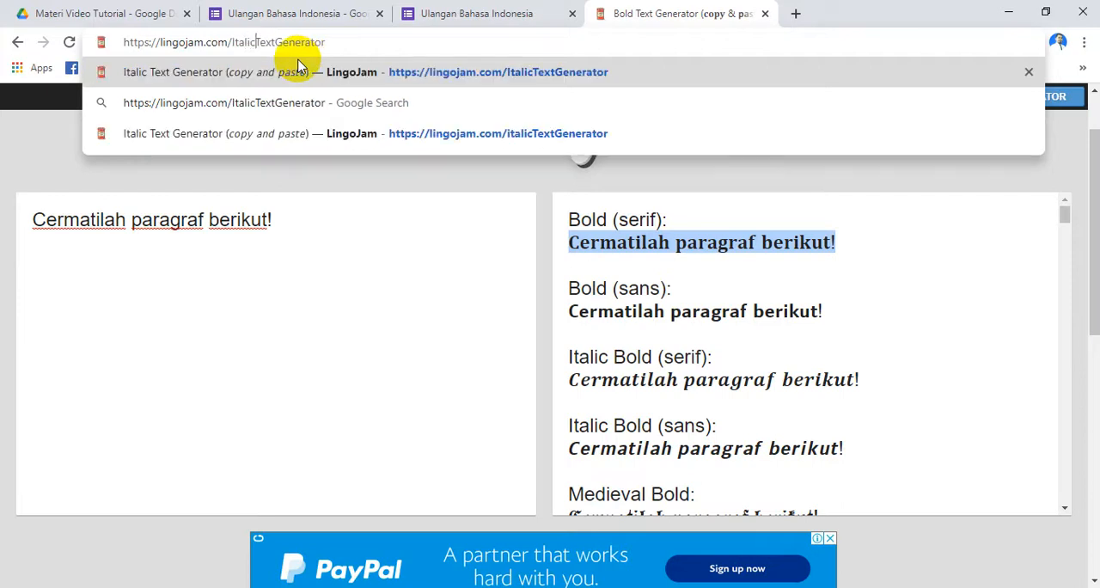
{"action": "left_click", "coordinate": [299, 68]}
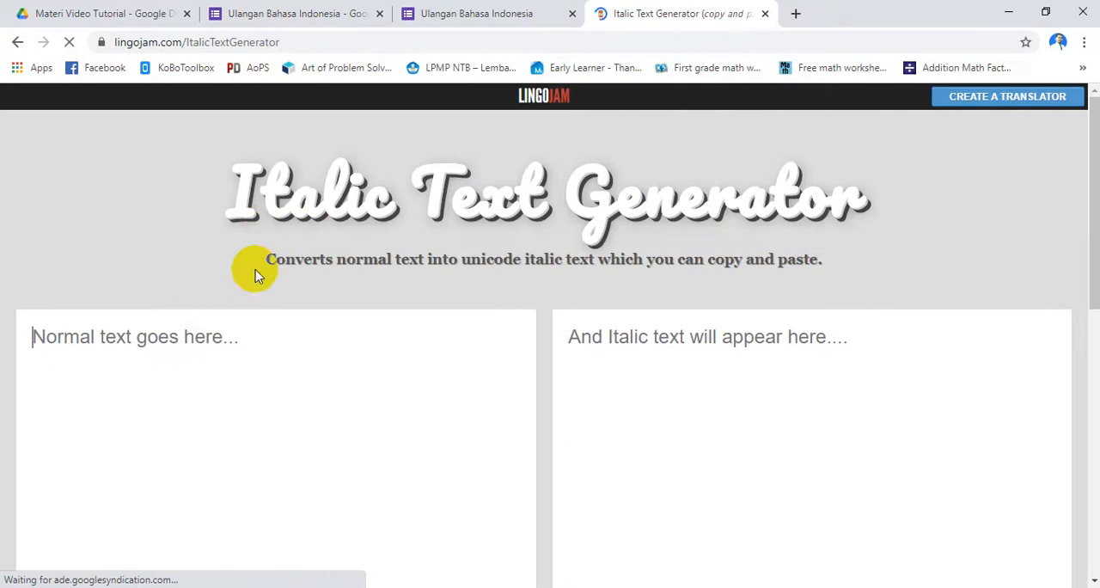
Copy the word Penerjemahan from question 1 in the Word document, convert it in the Italic Text Generator and copy the Italic version
{"action": "left_click", "coordinate": [322, 13]}
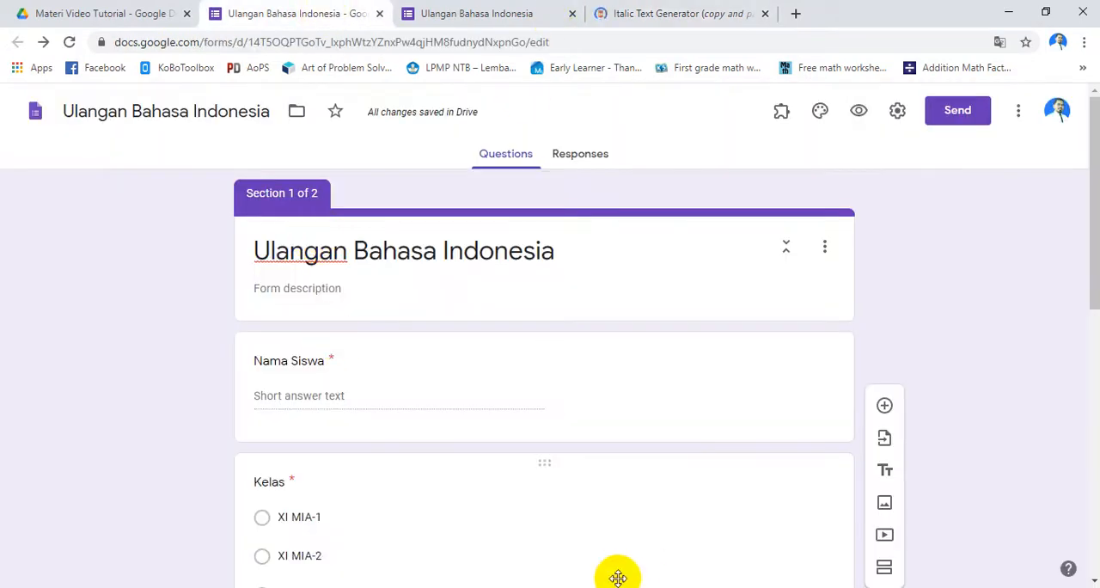
{"action": "left_click", "coordinate": [573, 586]}
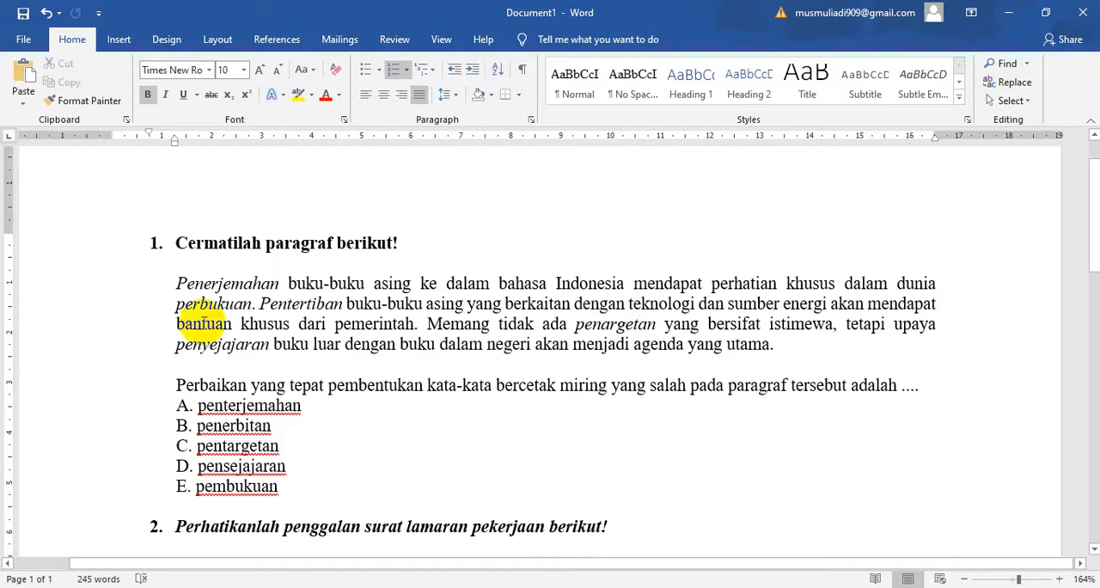
{"action": "left_click_drag", "start_coordinate": [174, 283], "coordinate": [282, 286]}
{"action": "key", "text": "ctrl+c"}
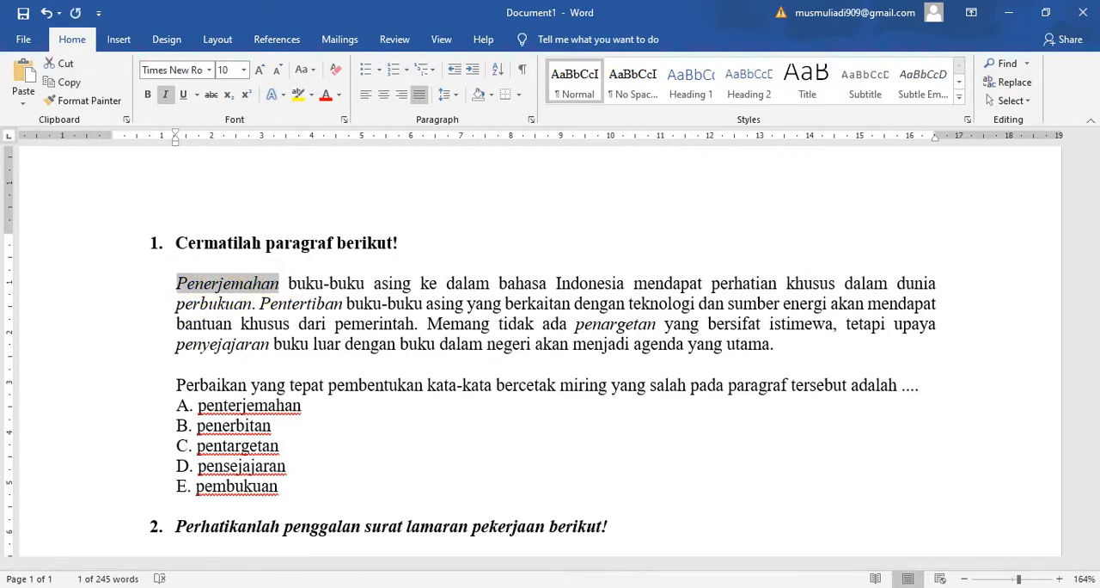
{"action": "key", "text": "alt+Tab"}
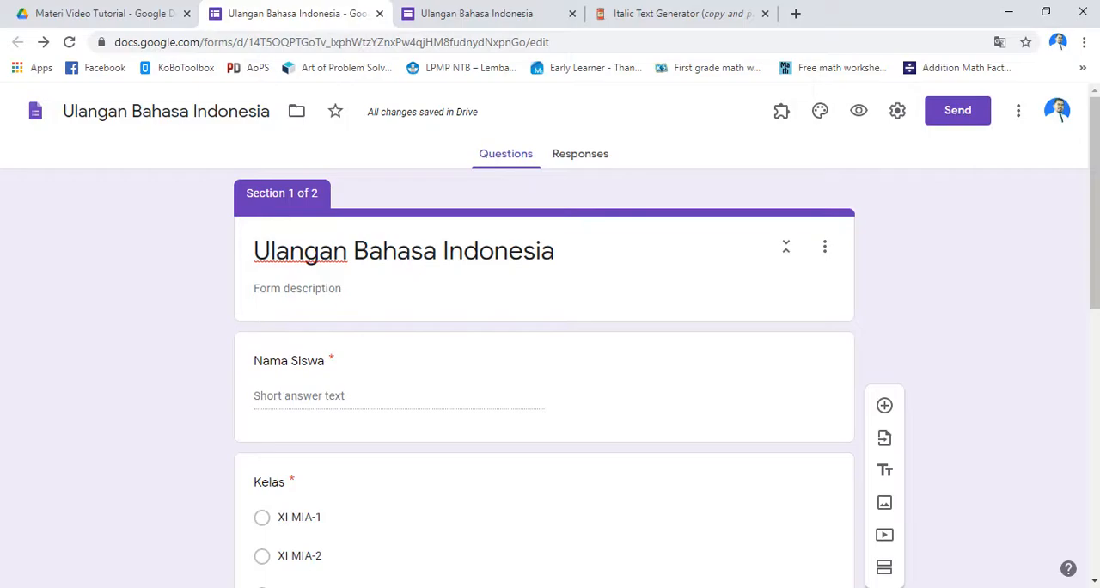
{"action": "left_click", "coordinate": [656, 14]}
{"action": "left_click", "coordinate": [223, 344]}
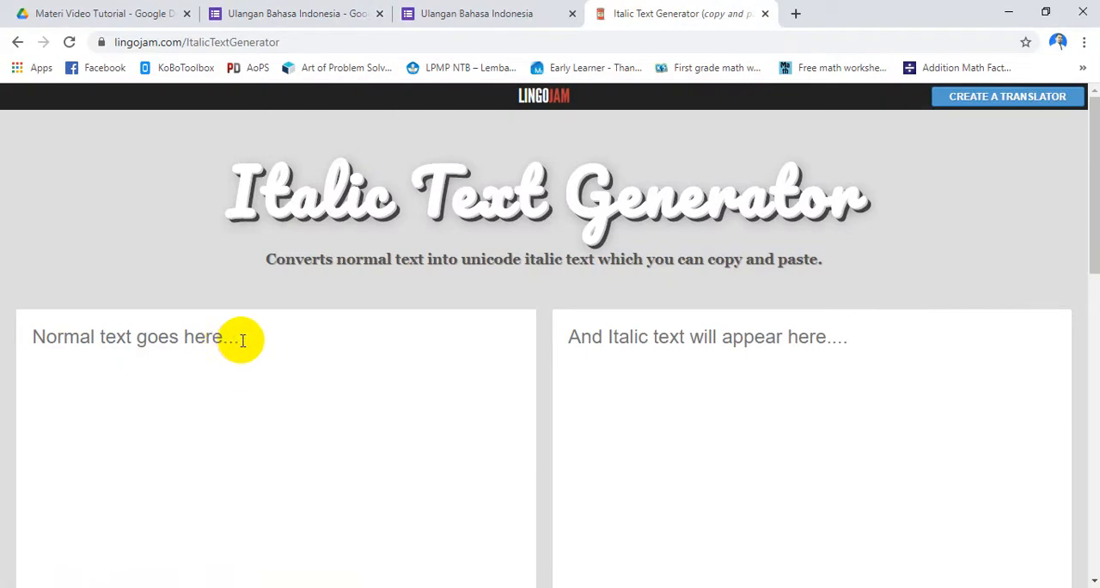
{"action": "key", "text": "ctrl+v"}
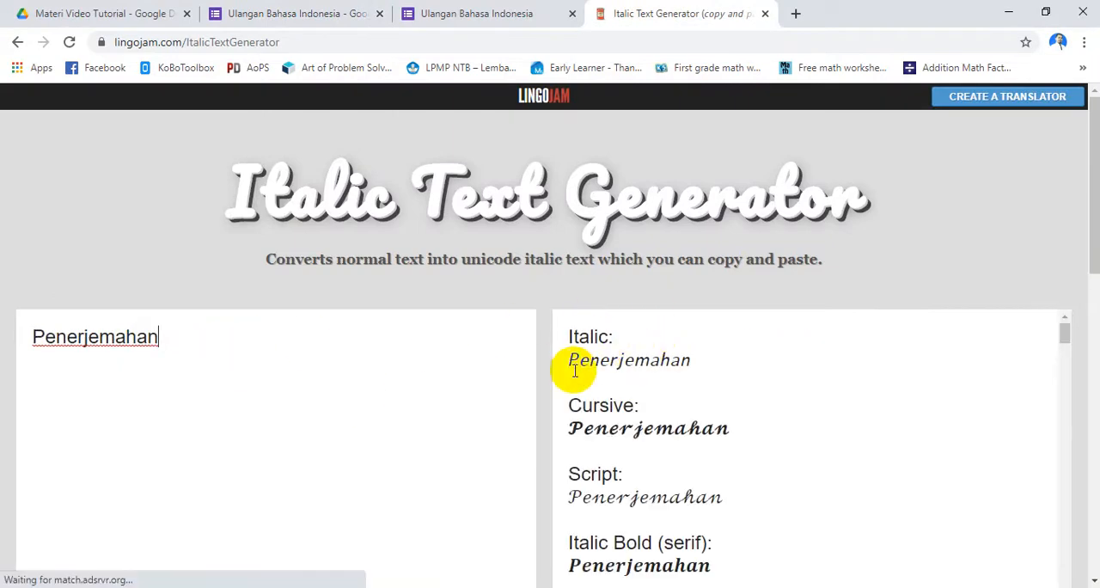
{"action": "left_click_drag", "start_coordinate": [568, 365], "coordinate": [679, 362]}
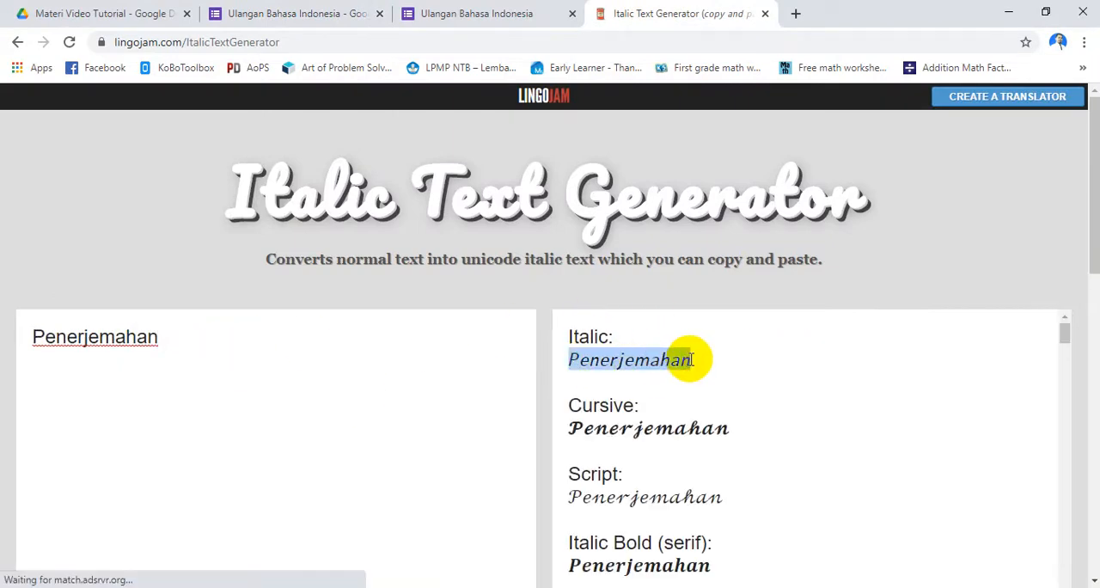
Replace Penerjemahan at the start of the paragraph in the form's Soal section description with the copied italic version
{"action": "left_click", "coordinate": [322, 14]}
{"action": "scroll", "coordinate": [364, 437], "scroll_direction": "down", "scroll_amount": 5}
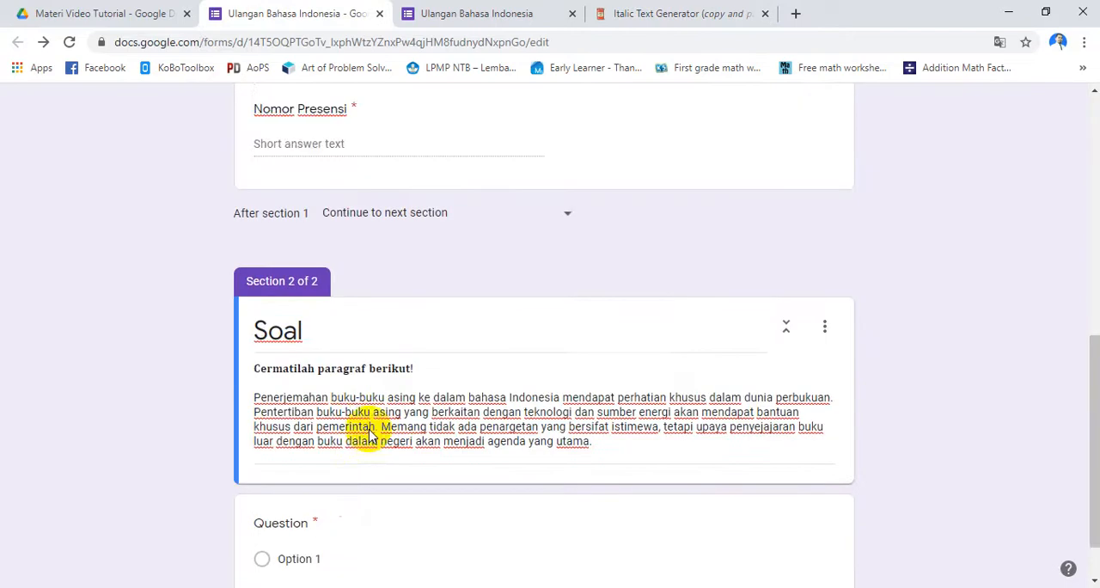
{"action": "left_click", "coordinate": [302, 347]}
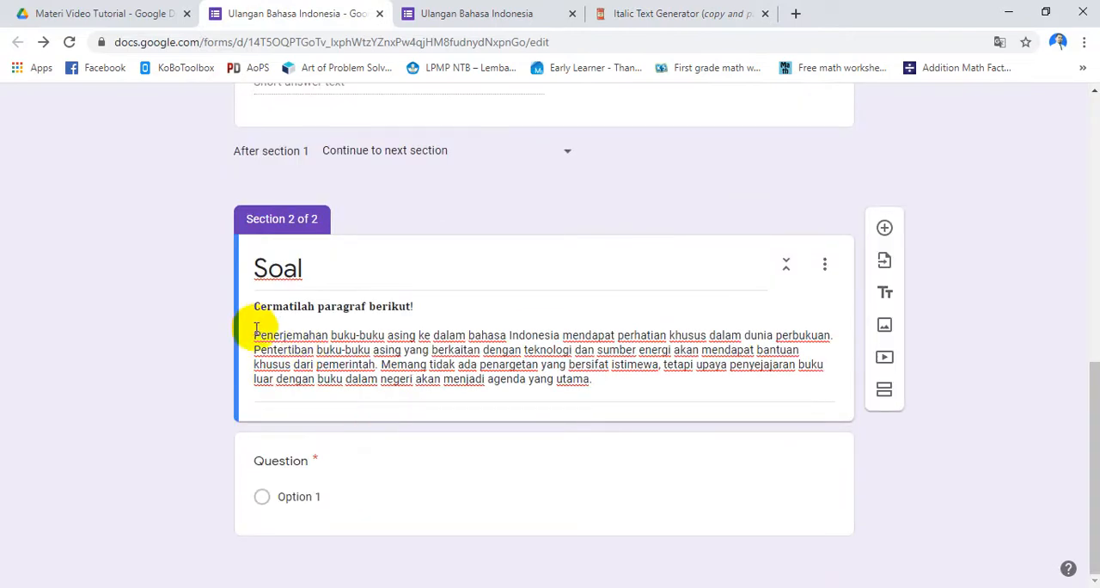
{"action": "left_click", "coordinate": [258, 336]}
{"action": "left_click", "coordinate": [256, 336]}
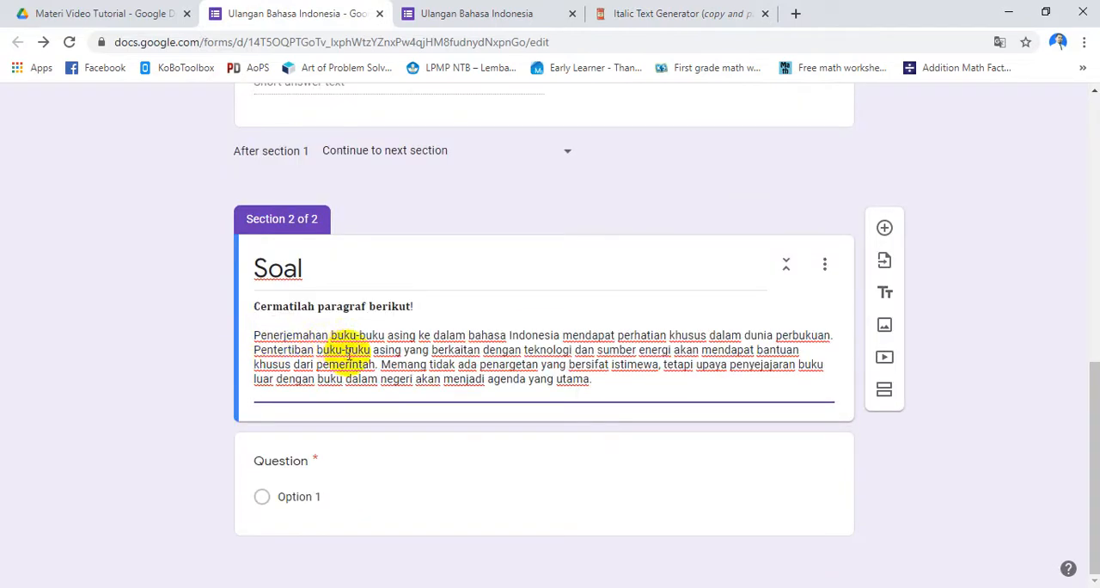
{"action": "key", "text": "ctrl+v"}
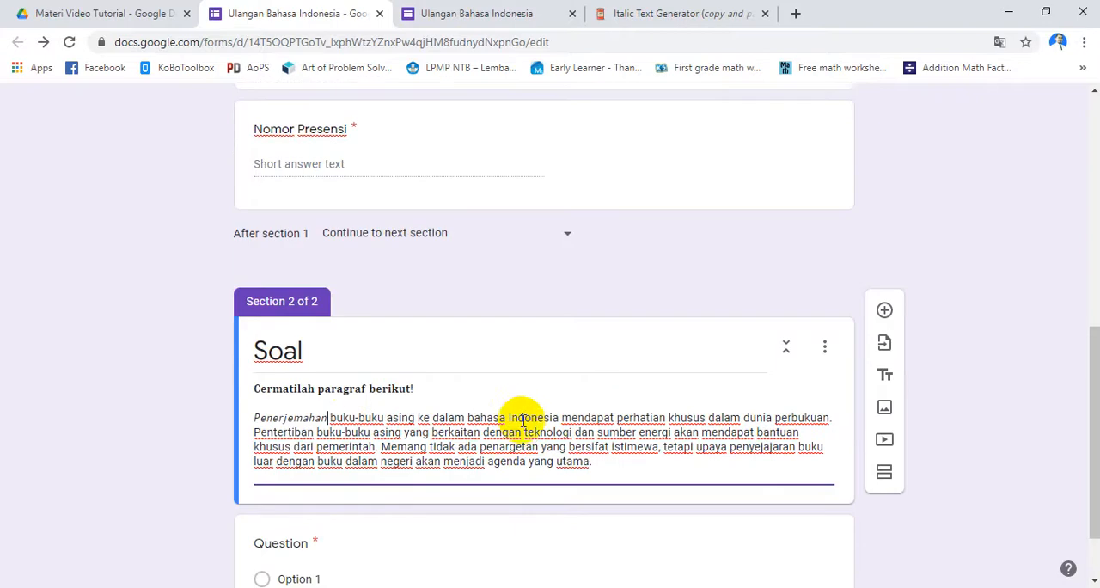
{"action": "scroll", "coordinate": [453, 430], "scroll_direction": "down", "scroll_amount": 1}
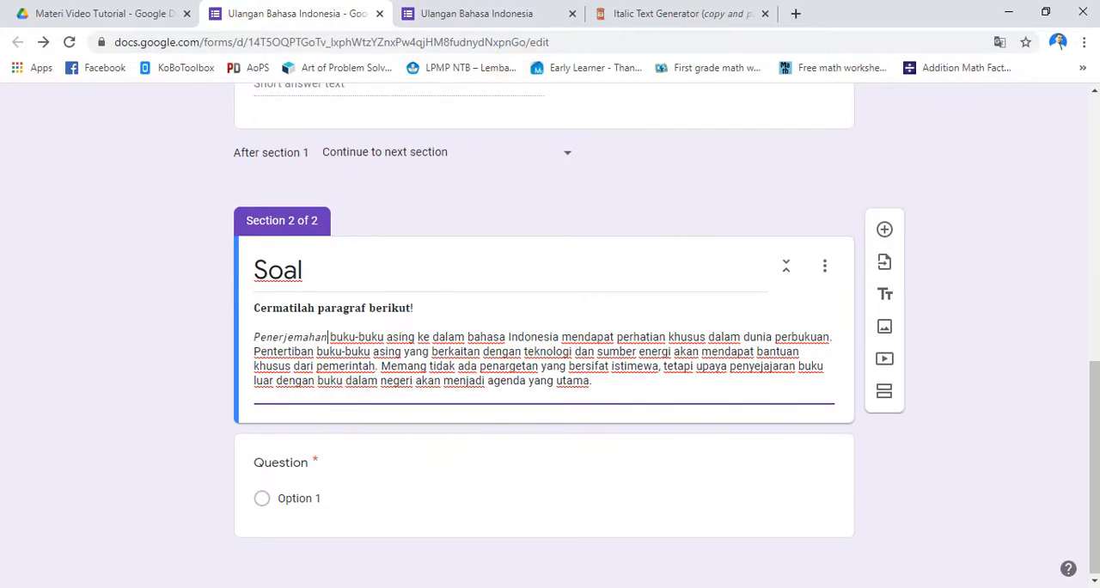
Copy the word perbukuan from the Word document, convert it in the Italic Text Generator in place of Penerjemahan and copy the Italic version
{"action": "key", "text": "alt+Tab"}
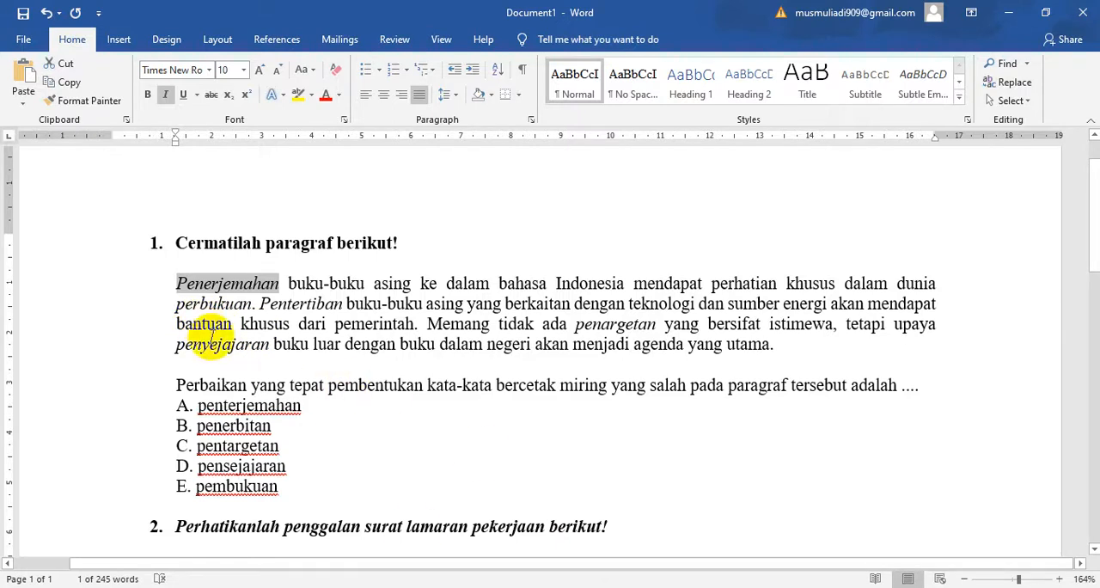
{"action": "double_click", "coordinate": [224, 309]}
{"action": "key", "text": "ctrl+c"}
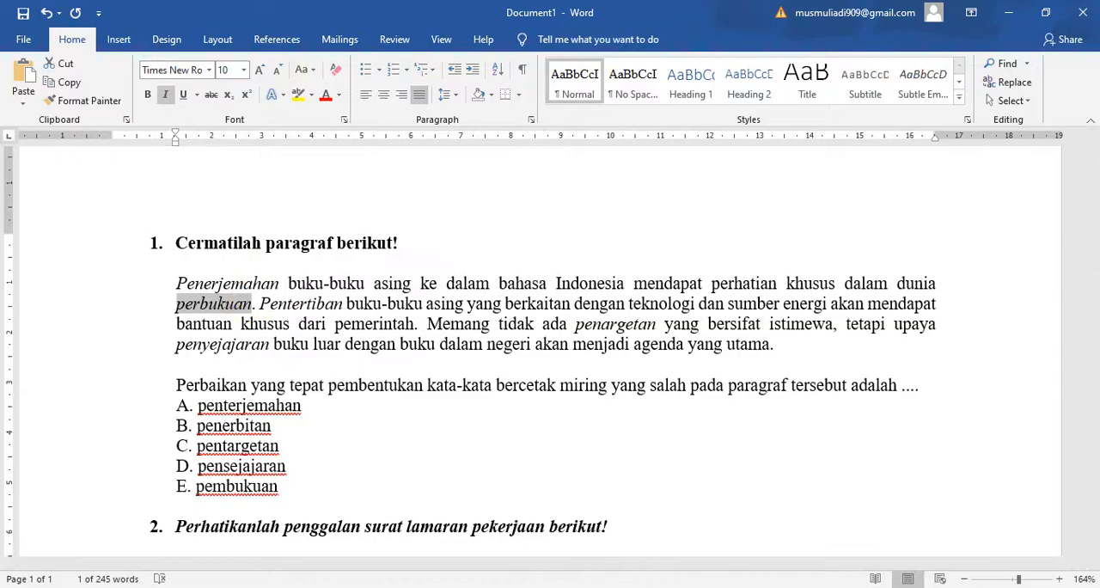
{"action": "key", "text": "alt+Tab"}
{"action": "left_click", "coordinate": [638, 17]}
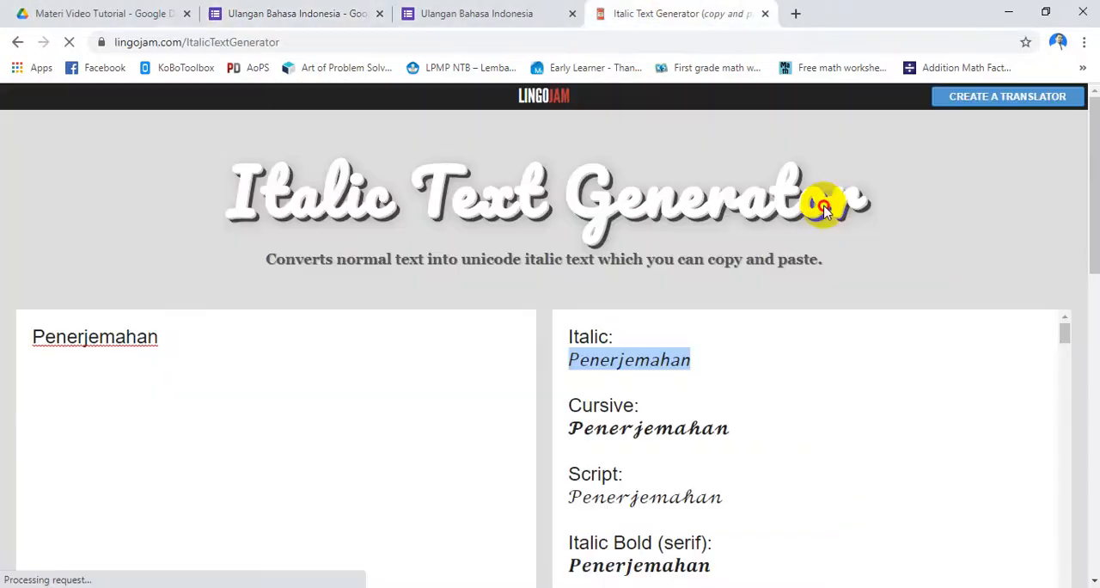
{"action": "left_click", "coordinate": [69, 338]}
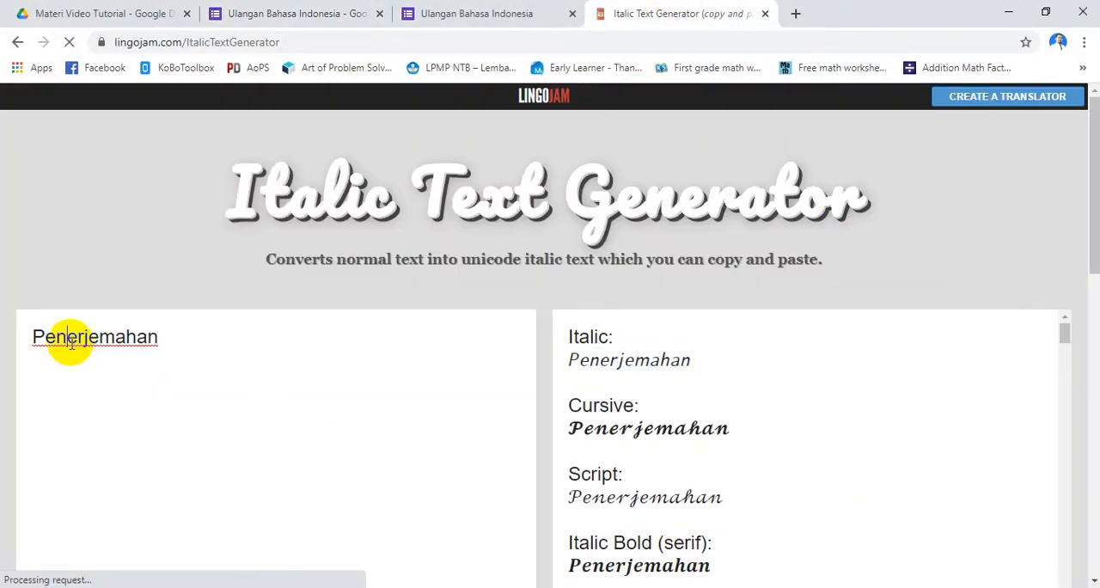
{"action": "key", "text": "ctrl+a"}
{"action": "key", "text": "ctrl+v"}
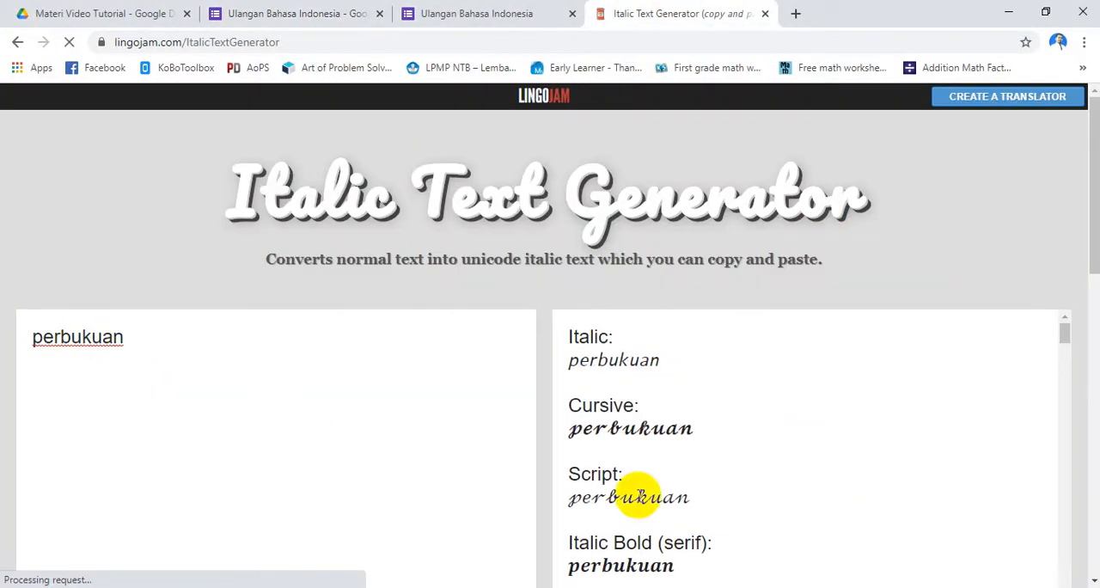
{"action": "left_click_drag", "start_coordinate": [568, 359], "coordinate": [654, 359]}
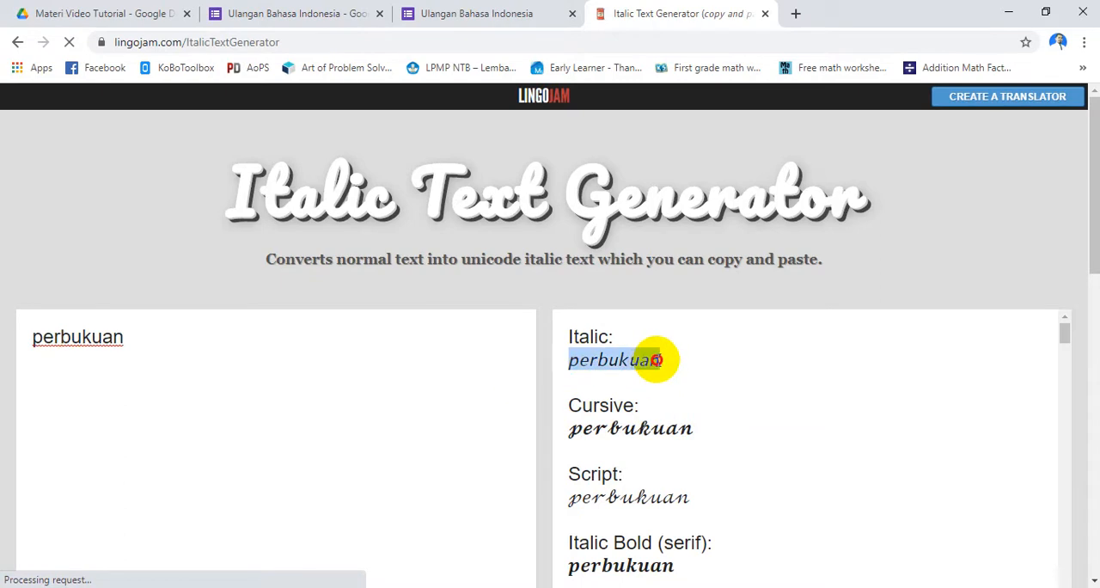
Replace perbukuan at the end of the first sentence in the form's Soal description with the copied italic version
{"action": "left_click", "coordinate": [318, 13]}
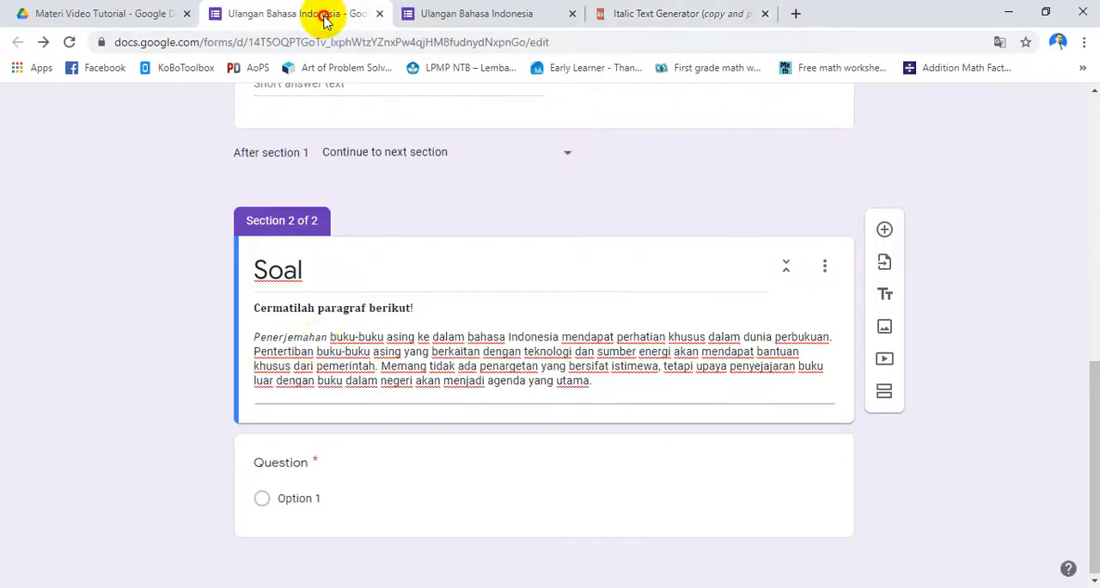
{"action": "left_click", "coordinate": [328, 337]}
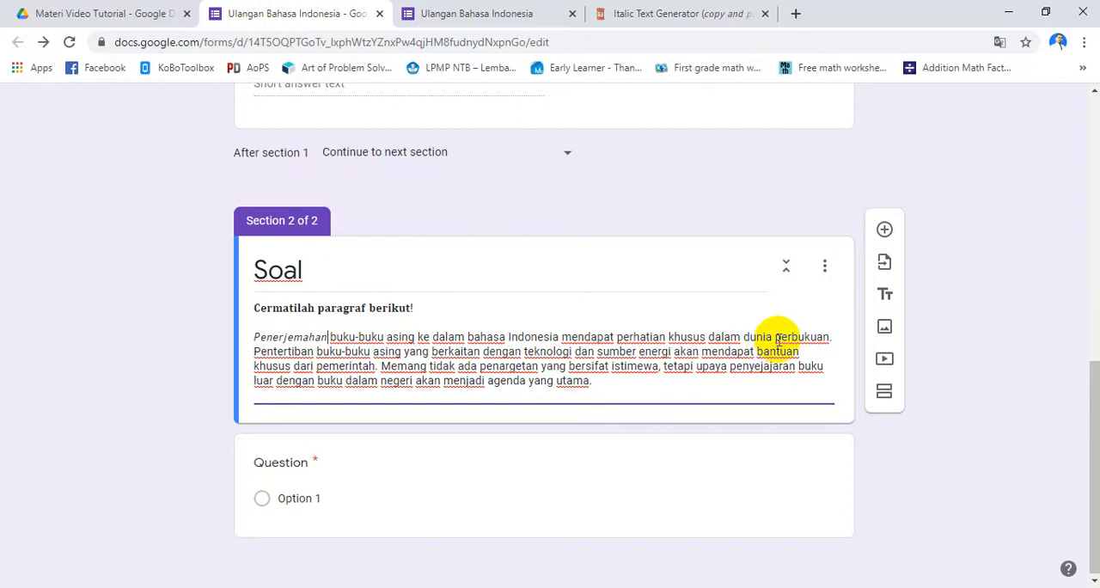
{"action": "left_click_drag", "start_coordinate": [776, 337], "coordinate": [808, 336]}
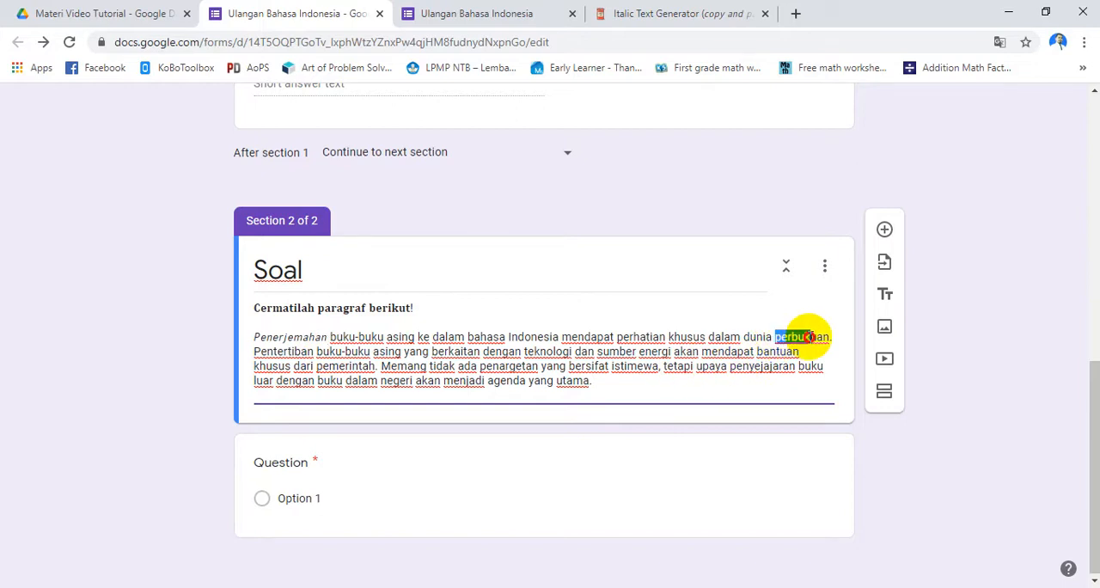
{"action": "key", "text": "ctrl+v"}
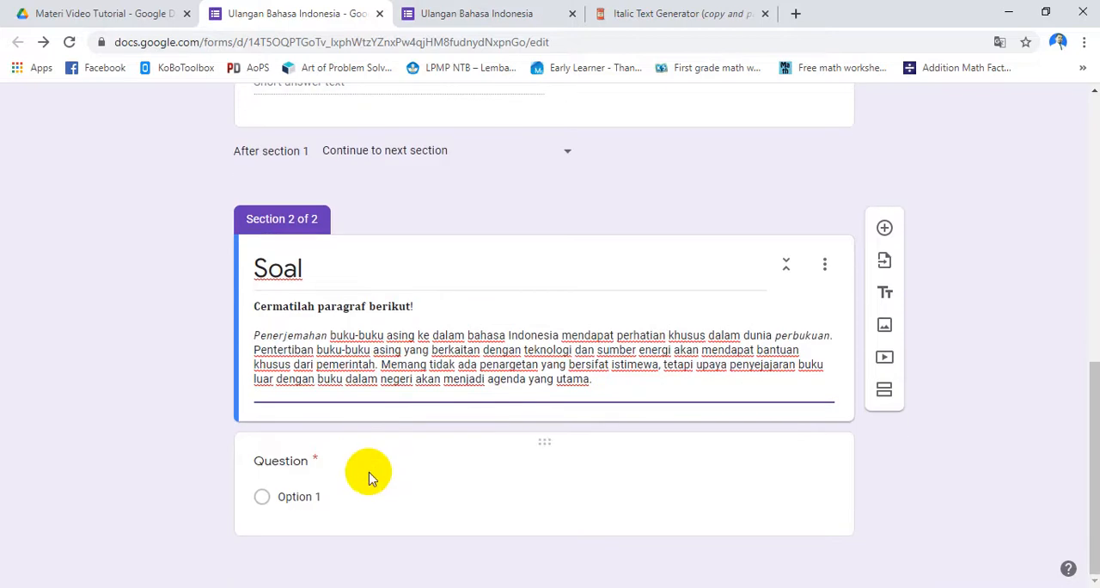
Copy the word Pentertiban from the Word document, convert it in the Italic Text Generator in place of perbukuan and copy the Italic version
{"action": "key", "text": "alt+Tab"}
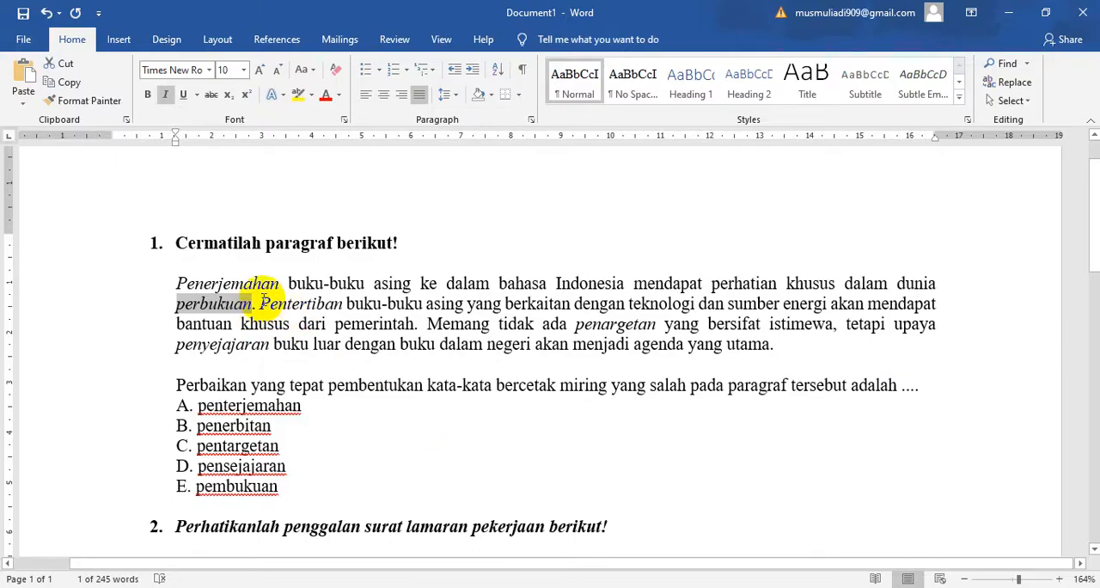
{"action": "left_click_drag", "start_coordinate": [262, 301], "coordinate": [332, 303]}
{"action": "key", "text": "ctrl+c"}
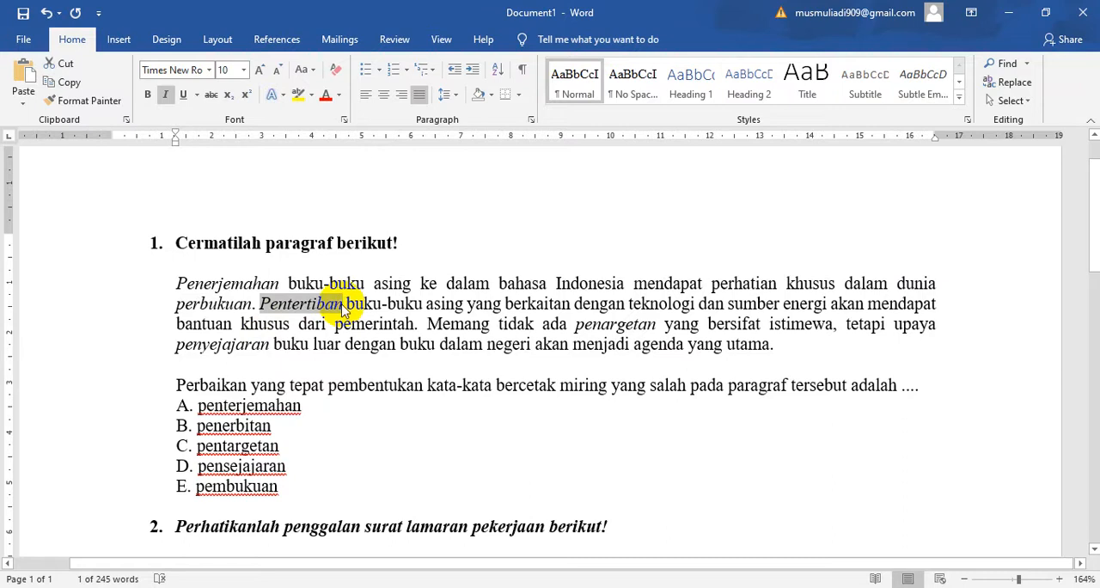
{"action": "key", "text": "alt+Tab"}
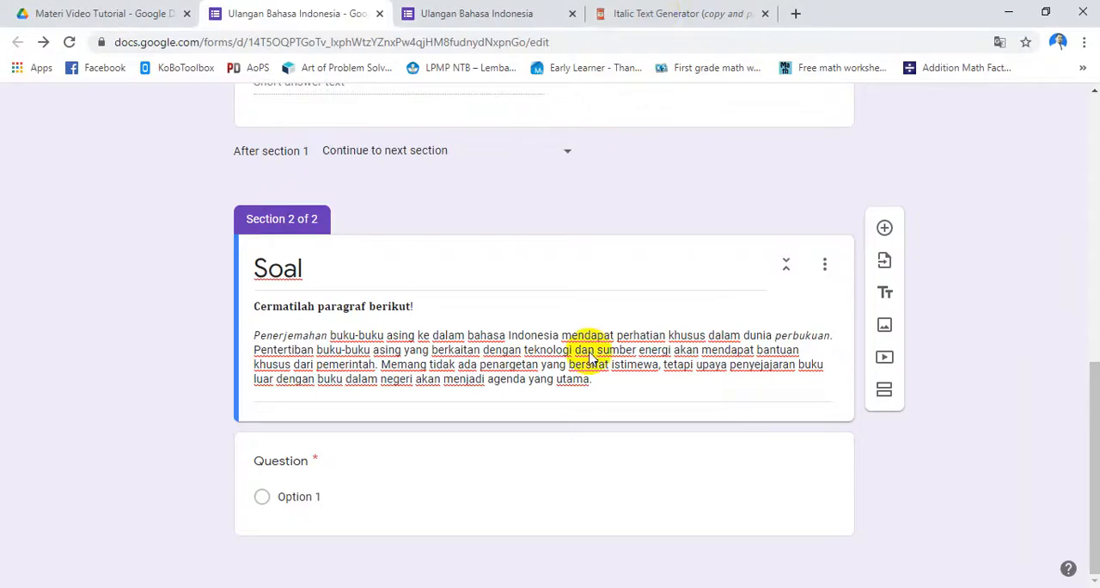
{"action": "left_click", "coordinate": [651, 13]}
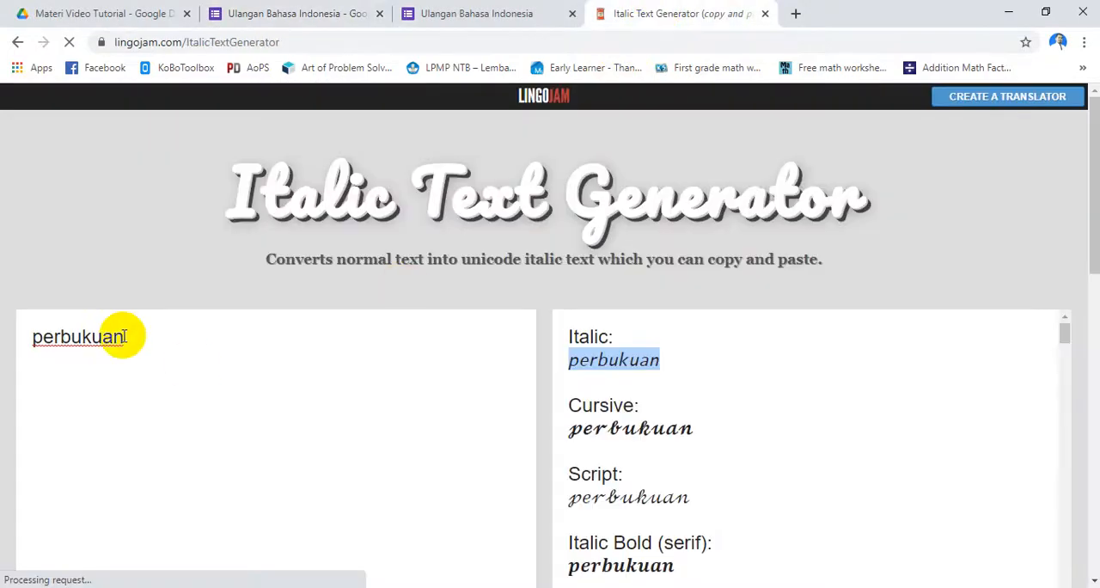
{"action": "left_click_drag", "start_coordinate": [125, 337], "coordinate": [9, 337]}
{"action": "key", "text": "ctrl+v"}
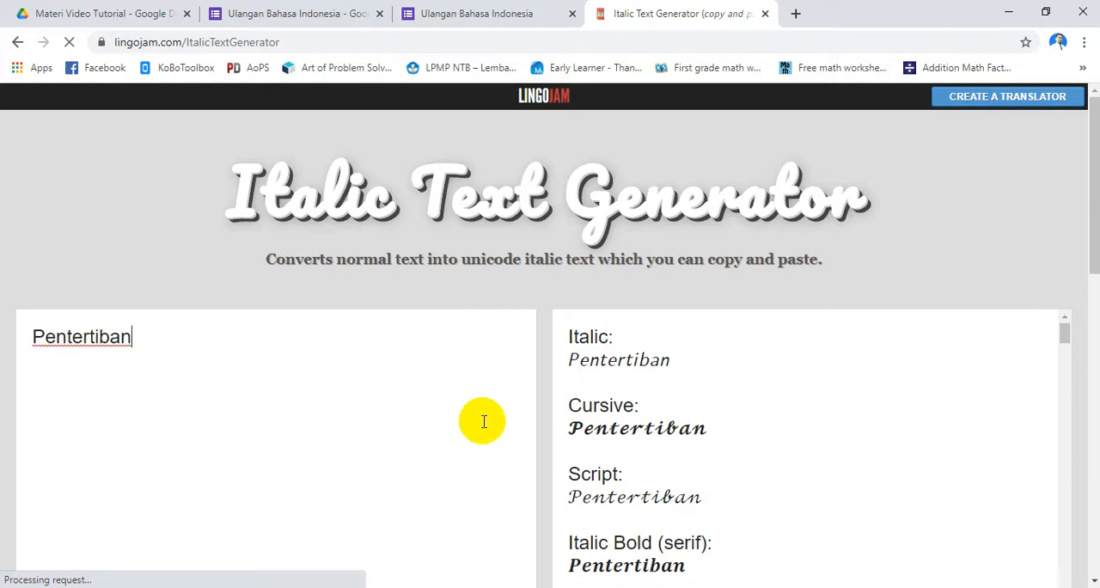
{"action": "left_click_drag", "start_coordinate": [567, 359], "coordinate": [667, 359]}
{"action": "key", "text": "ctrl+c"}
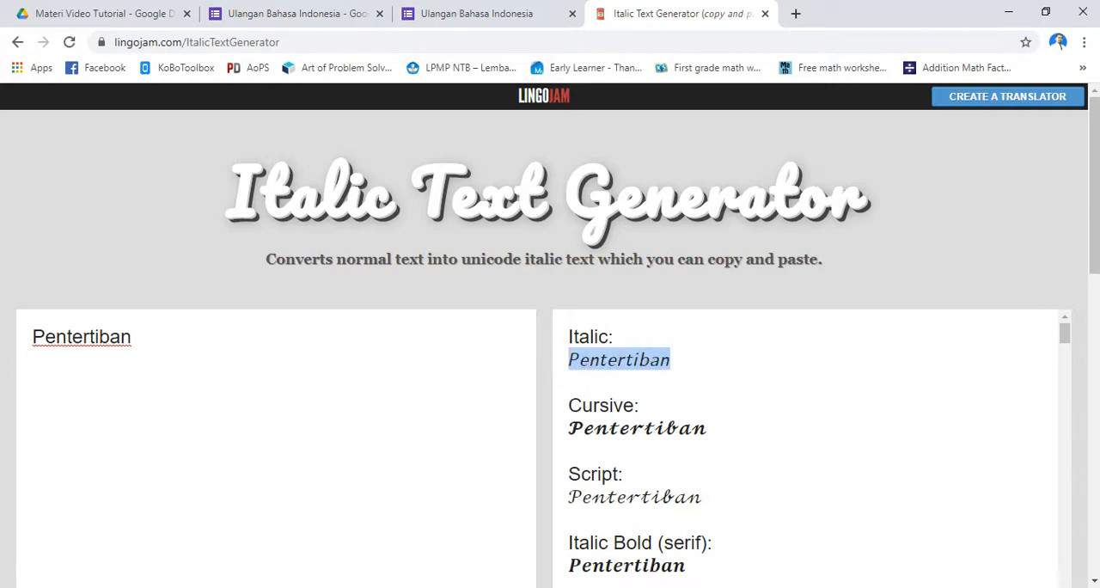
Replace Pentertiban at the start of the second sentence in the form's Soal description with the copied italic version
{"action": "left_click", "coordinate": [283, 12]}
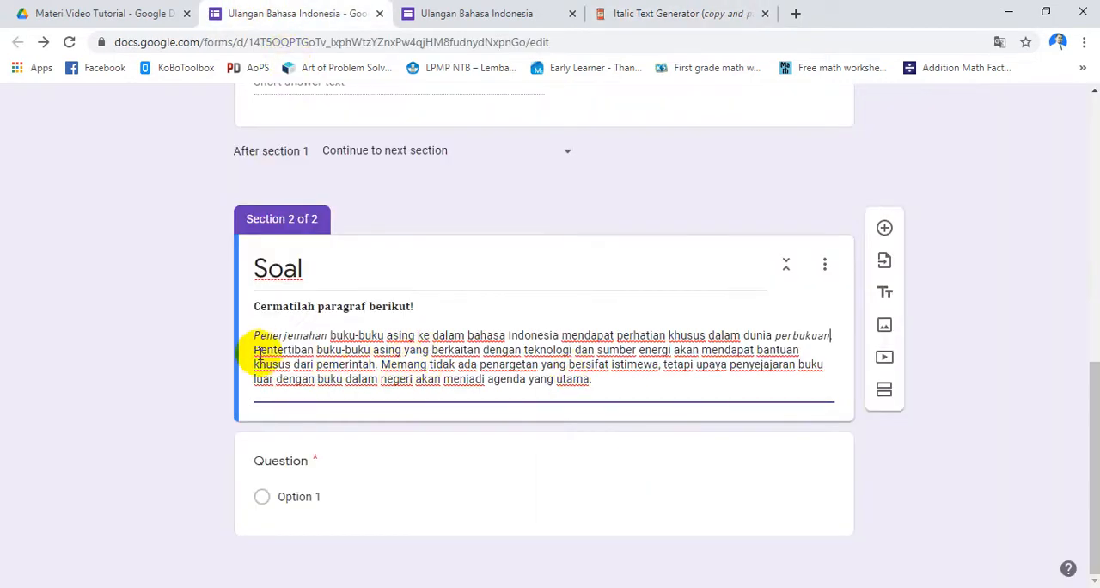
{"action": "left_click_drag", "start_coordinate": [255, 352], "coordinate": [308, 348]}
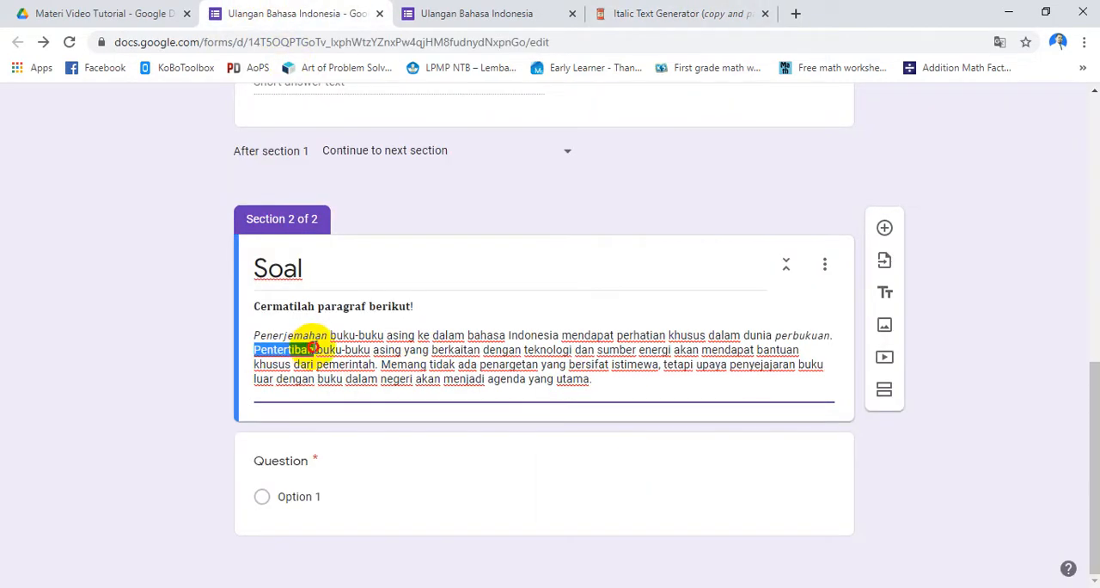
{"action": "key", "text": "ctrl+v"}
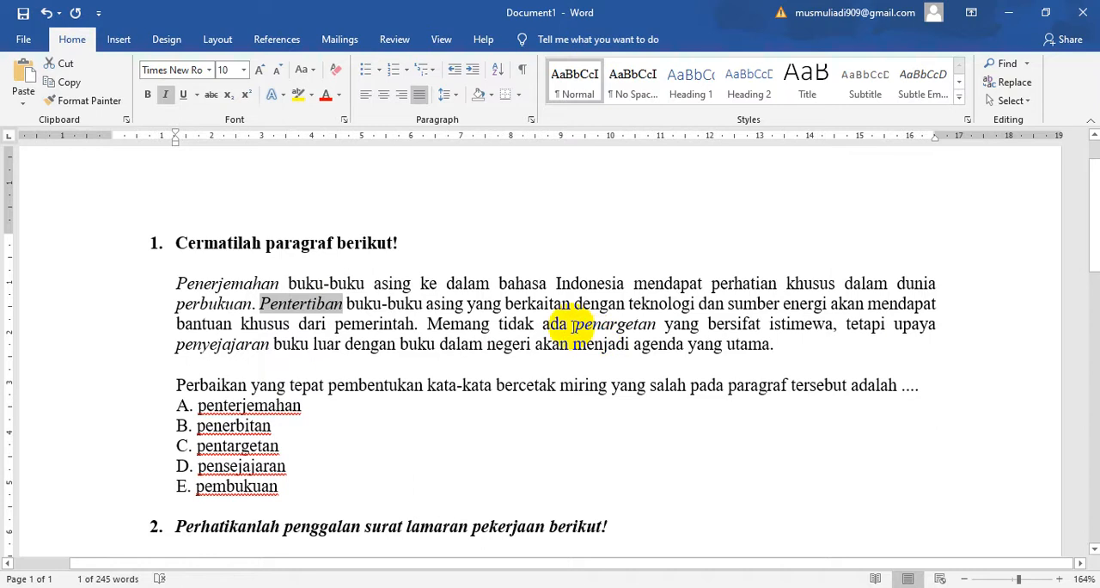
Copy the italic word penargetan from the paragraph of question 1 in the Word document
{"action": "left_click_drag", "start_coordinate": [573, 326], "coordinate": [668, 327]}
{"action": "key", "text": "ctrl+c"}
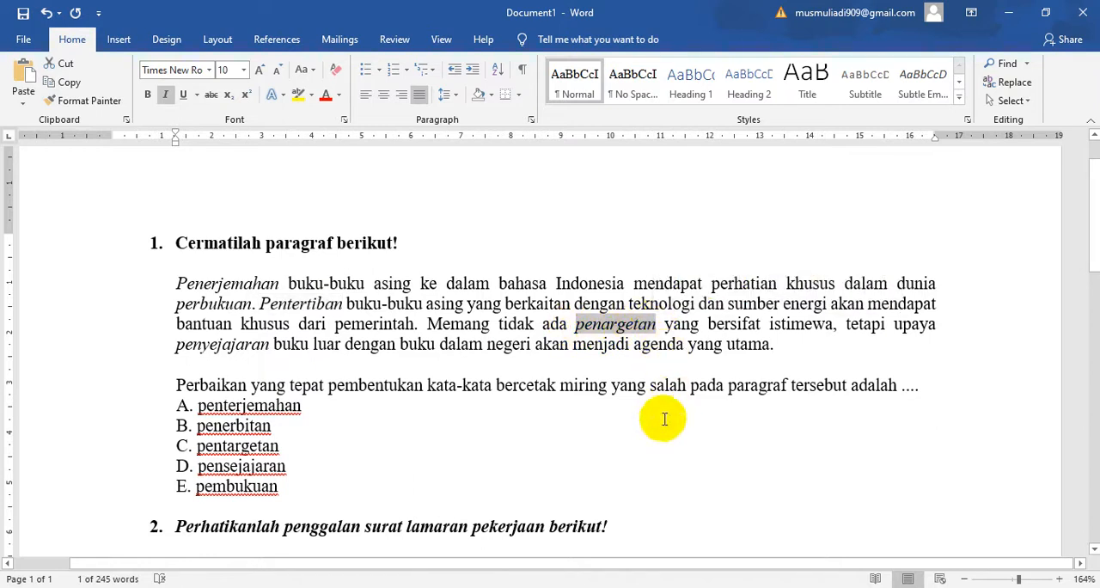
{"action": "key", "text": "alt+Tab"}
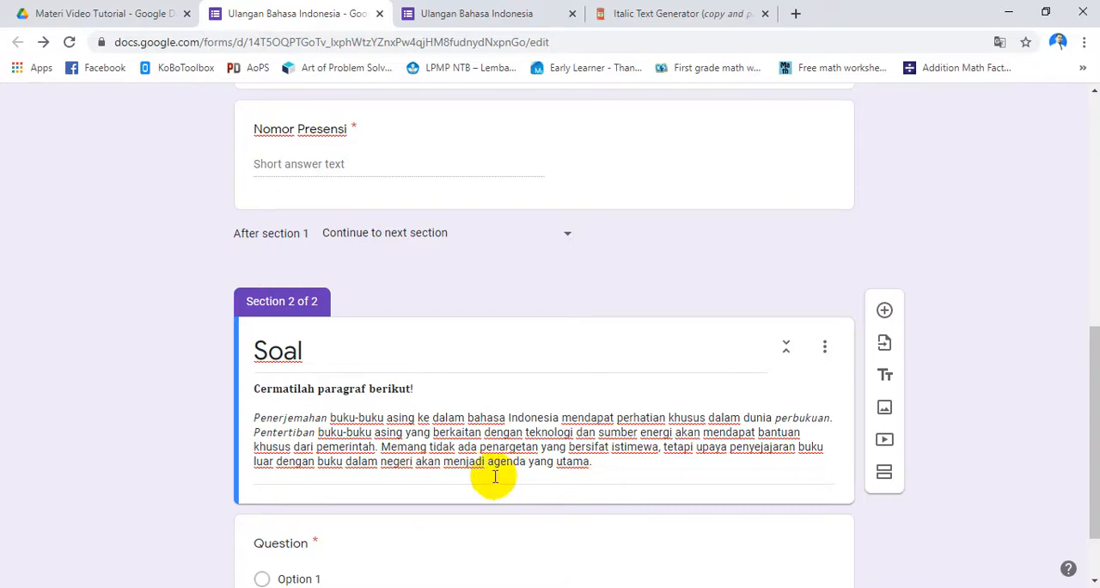
{"action": "left_click", "coordinate": [382, 459]}
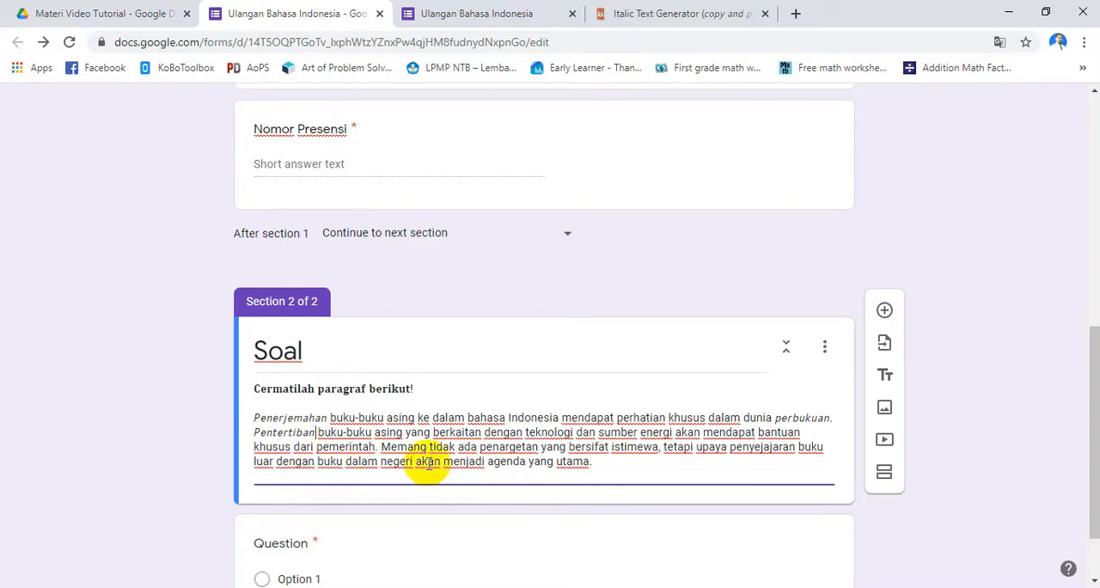
{"action": "scroll", "coordinate": [542, 464], "scroll_direction": "down", "scroll_amount": 1}
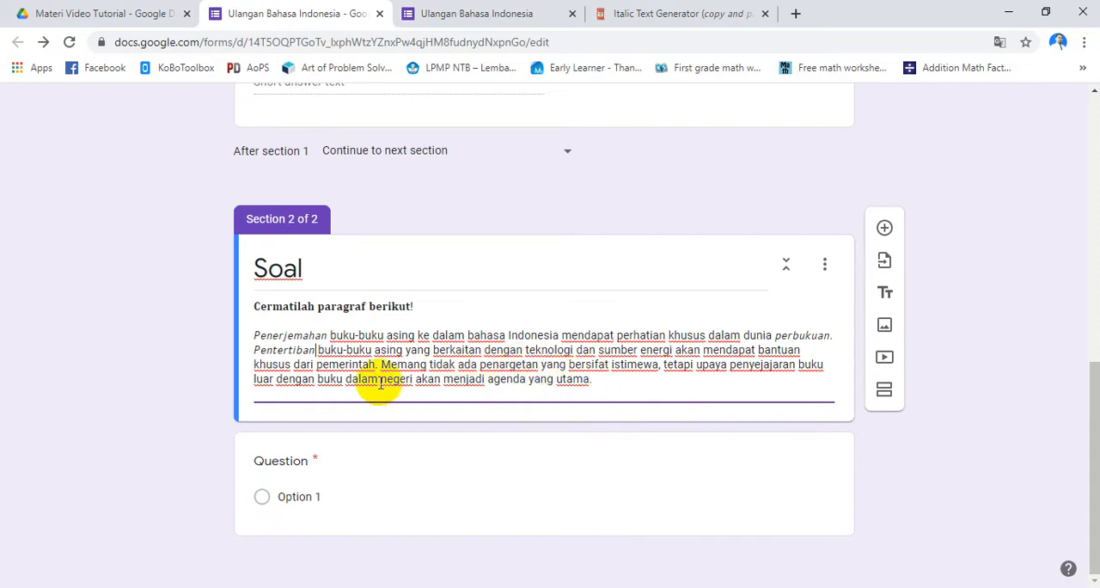
{"action": "left_click_drag", "start_coordinate": [479, 366], "coordinate": [540, 365]}
{"action": "key", "text": "ctrl+v"}
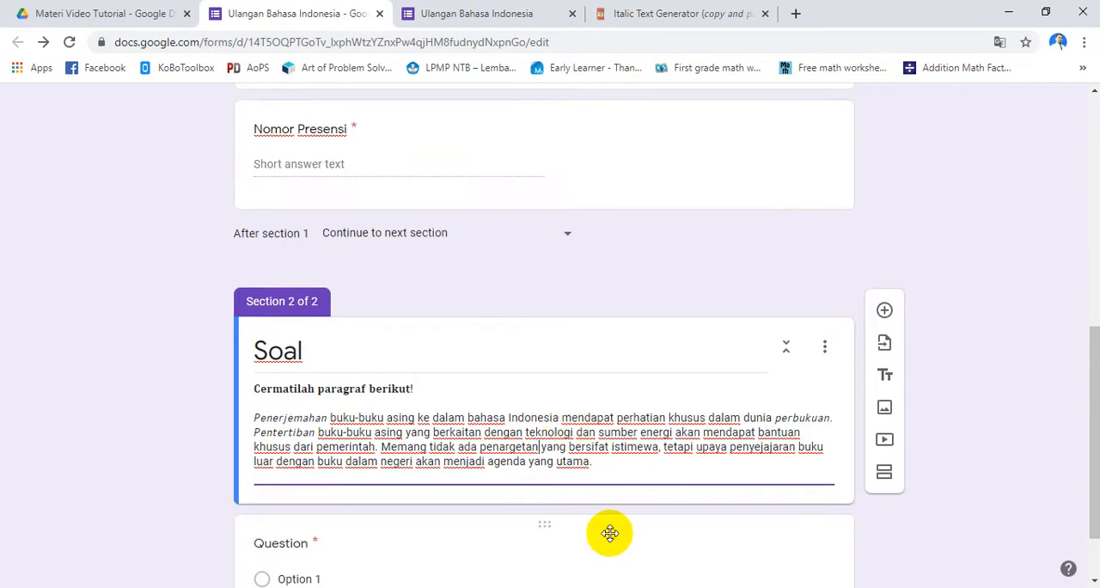
{"action": "key", "text": "ctrl+z"}
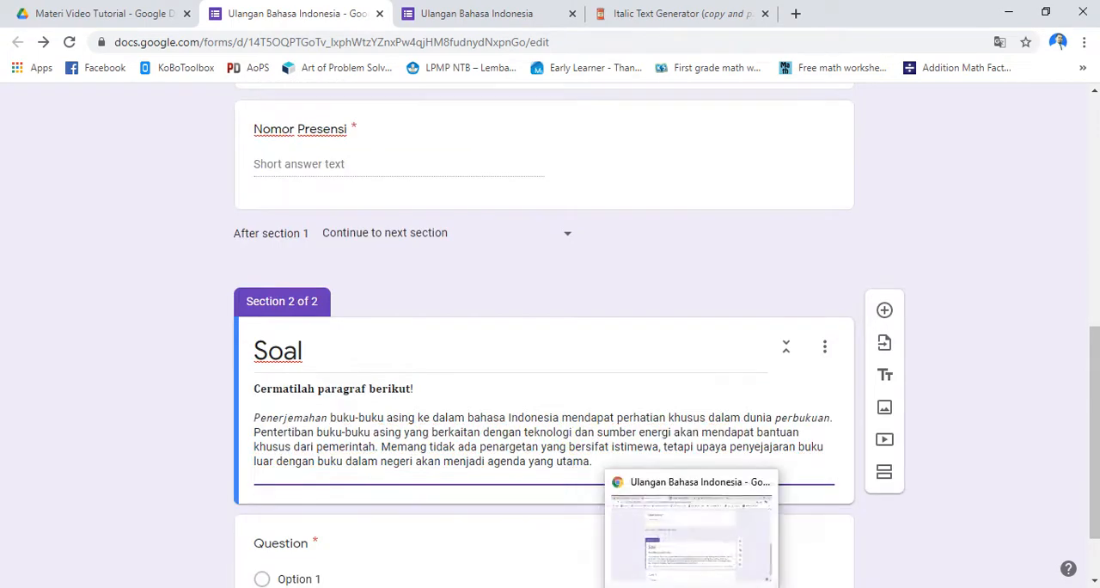
Convert penargetan in the Italic Text Generator in place of Pentertiban and copy the Italic version
{"action": "left_click", "coordinate": [670, 587]}
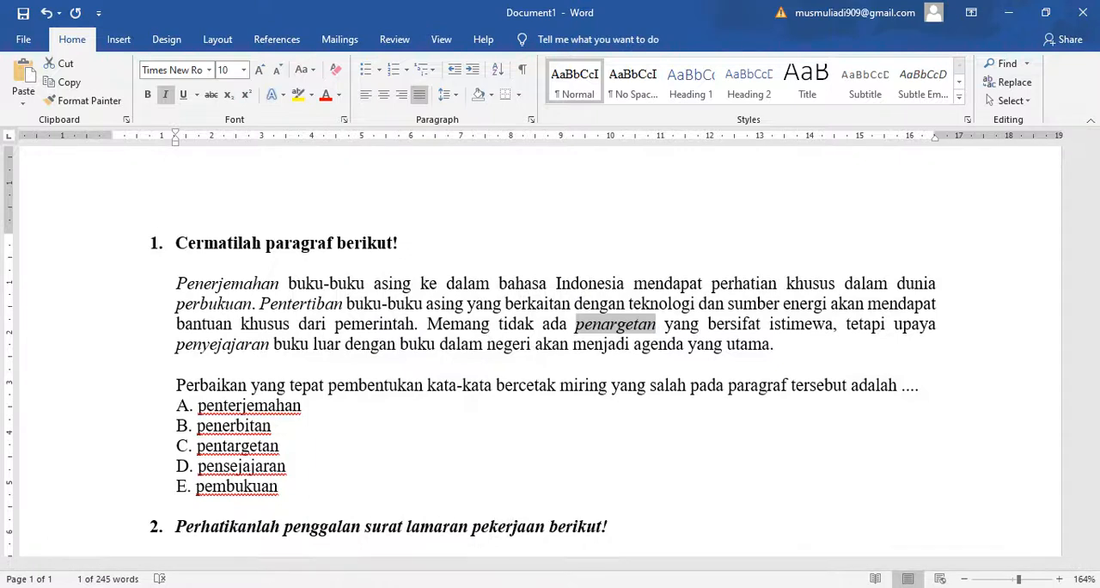
{"action": "key", "text": "alt+Tab"}
{"action": "left_click", "coordinate": [683, 10]}
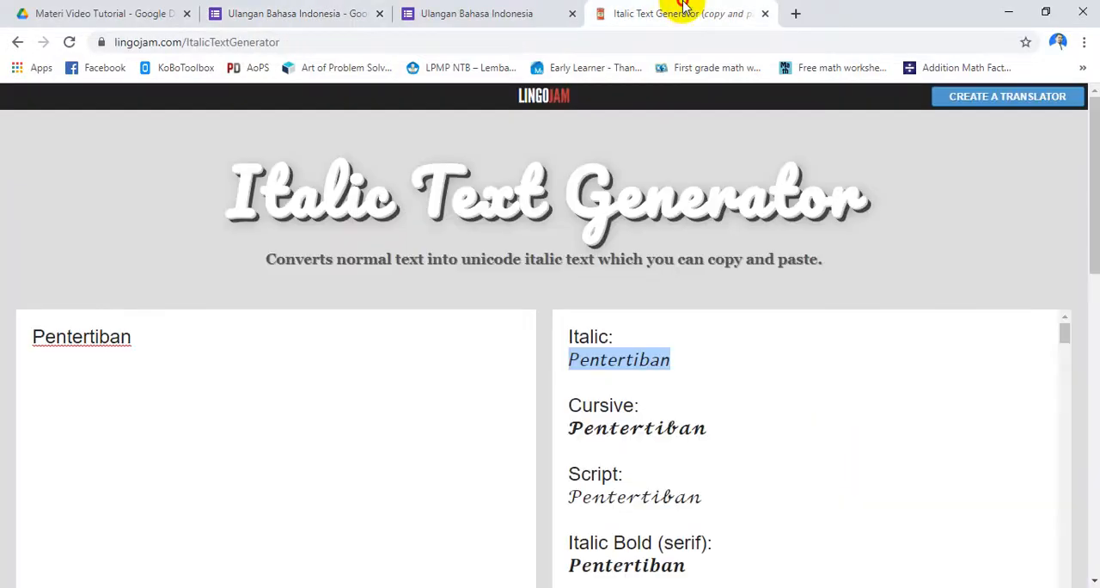
{"action": "left_click_drag", "start_coordinate": [150, 344], "coordinate": [3, 333]}
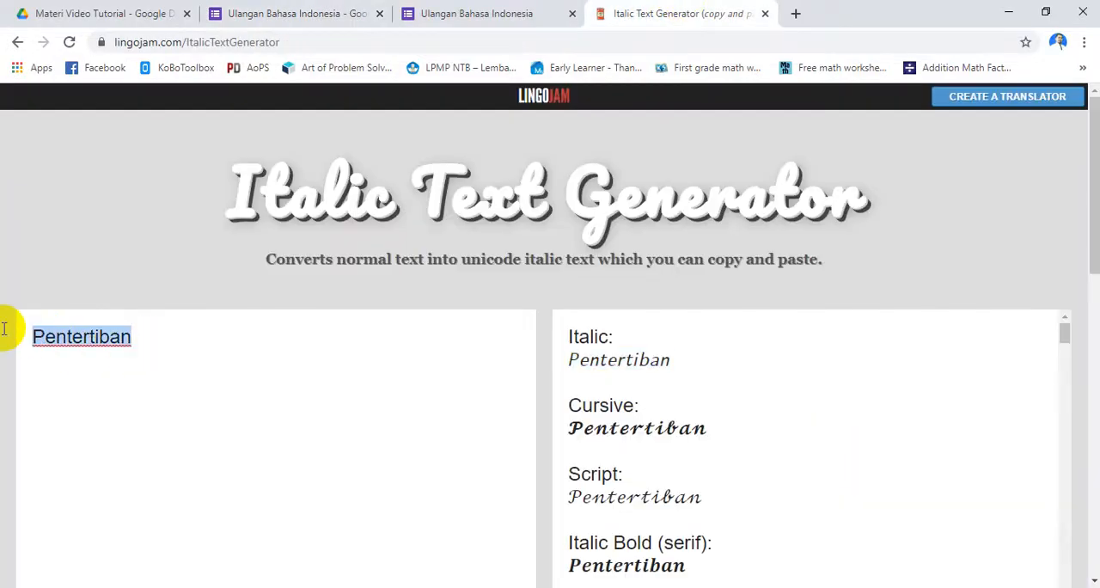
{"action": "key", "text": "ctrl+v"}
{"action": "left_click_drag", "start_coordinate": [570, 359], "coordinate": [668, 359]}
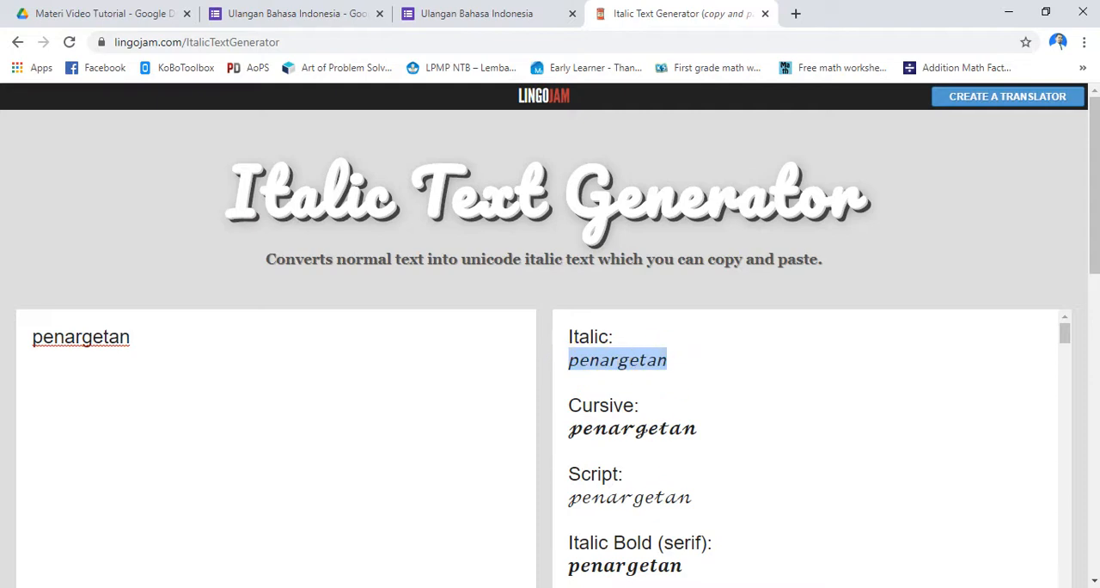
Replace penargetan in the third sentence of the form's Soal description with the copied italic version
{"action": "key", "text": "alt+Tab"}
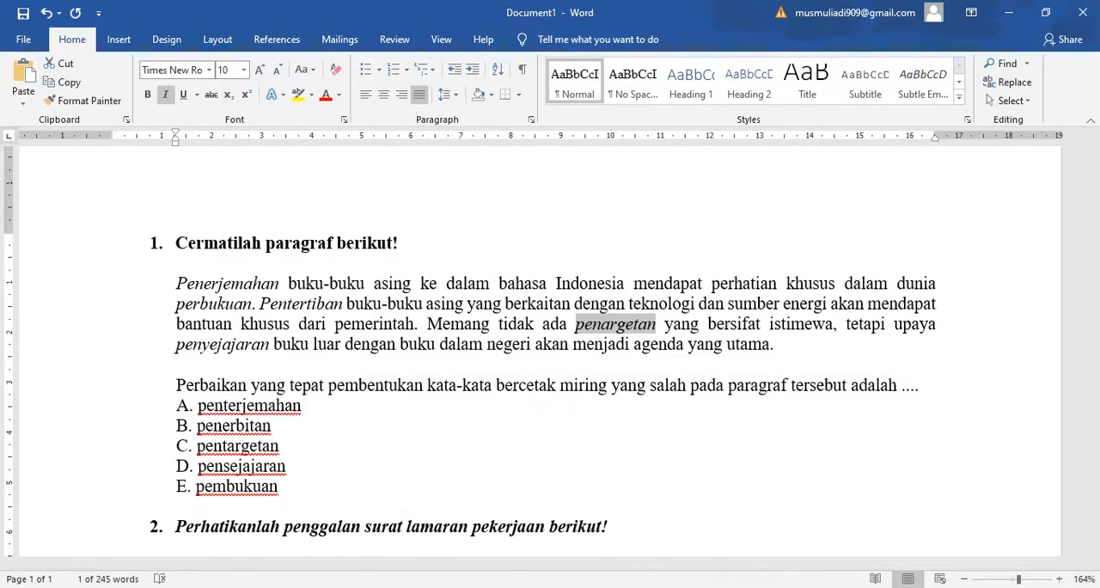
{"action": "key", "text": "alt+Tab"}
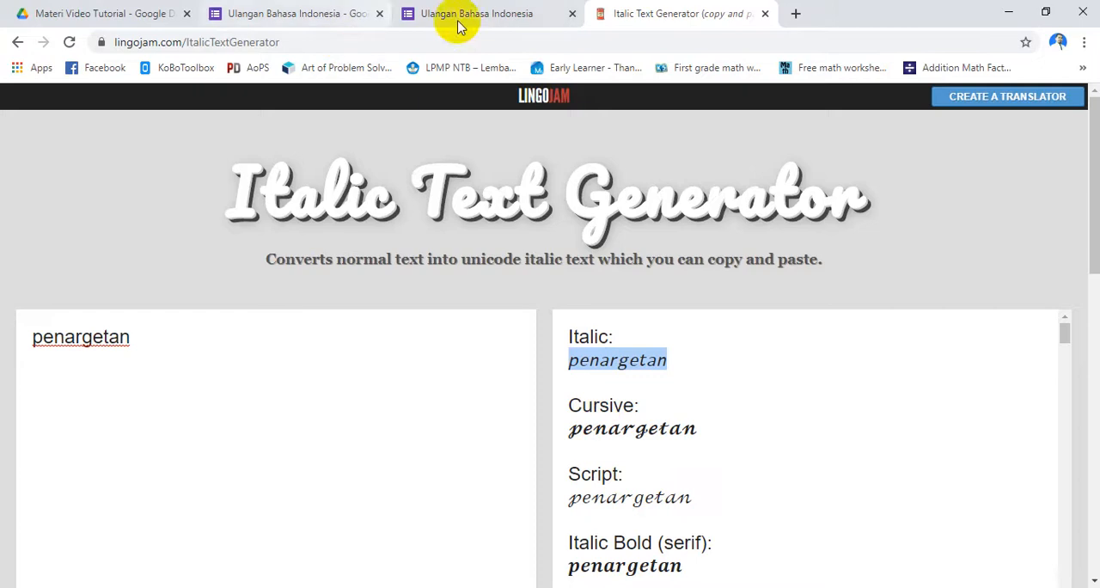
{"action": "left_click", "coordinate": [356, 16]}
{"action": "left_click", "coordinate": [528, 476]}
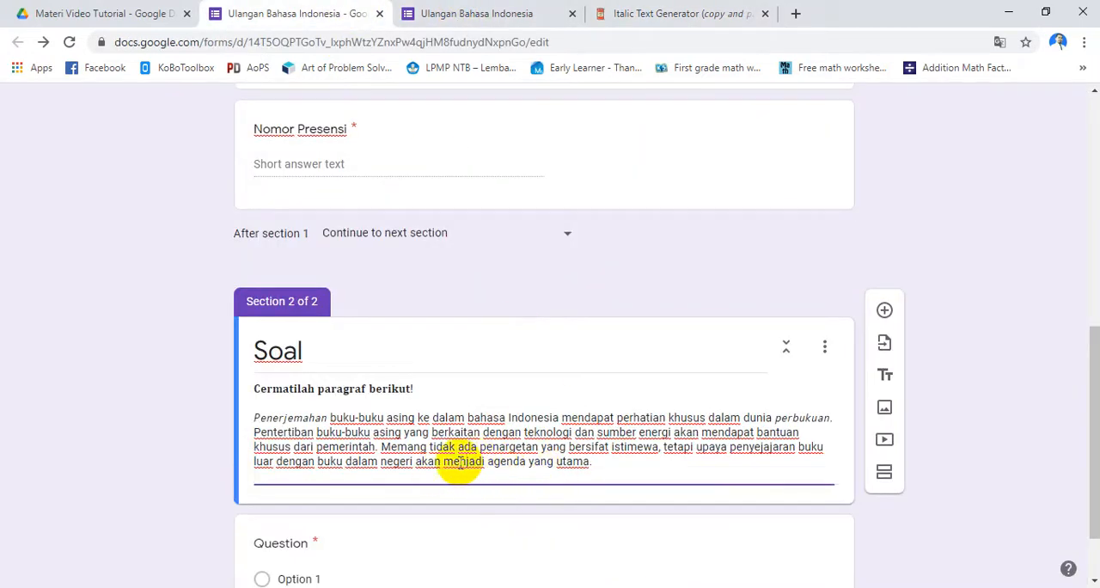
{"action": "left_click_drag", "start_coordinate": [480, 448], "coordinate": [524, 447]}
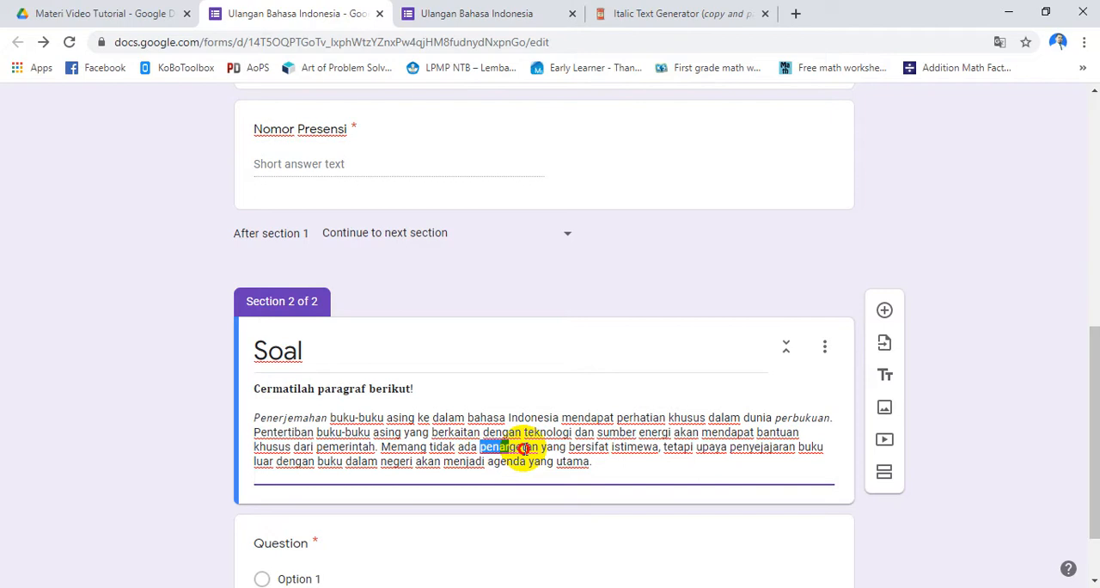
{"action": "key", "text": "ctrl+v"}
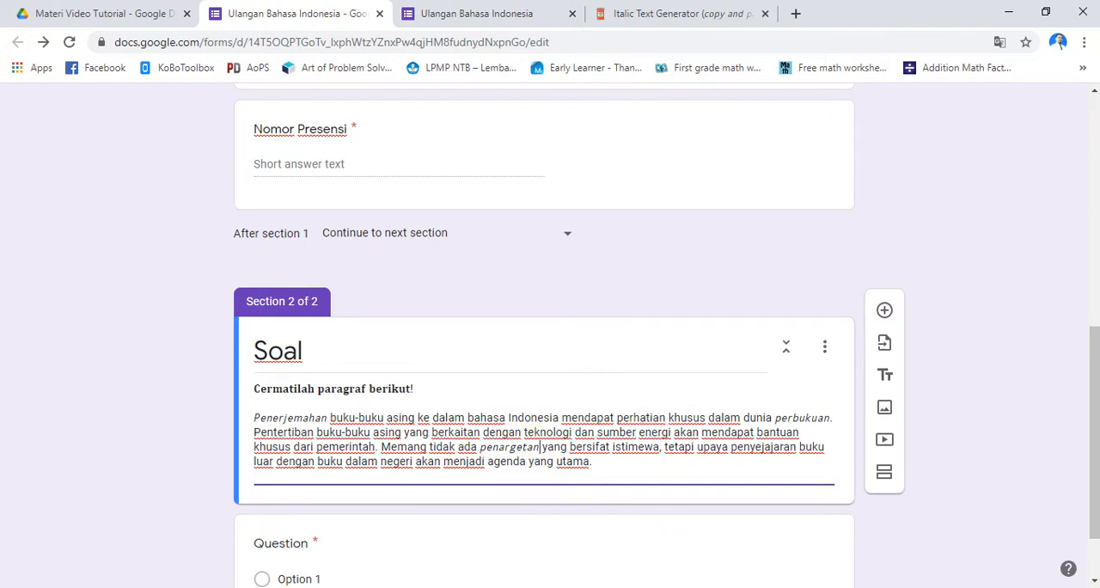
Copy the word penyejajaran from the Word document, convert it in the Italic Text Generator in place of penargetan and copy the Italic version
{"action": "key", "text": "alt+Tab"}
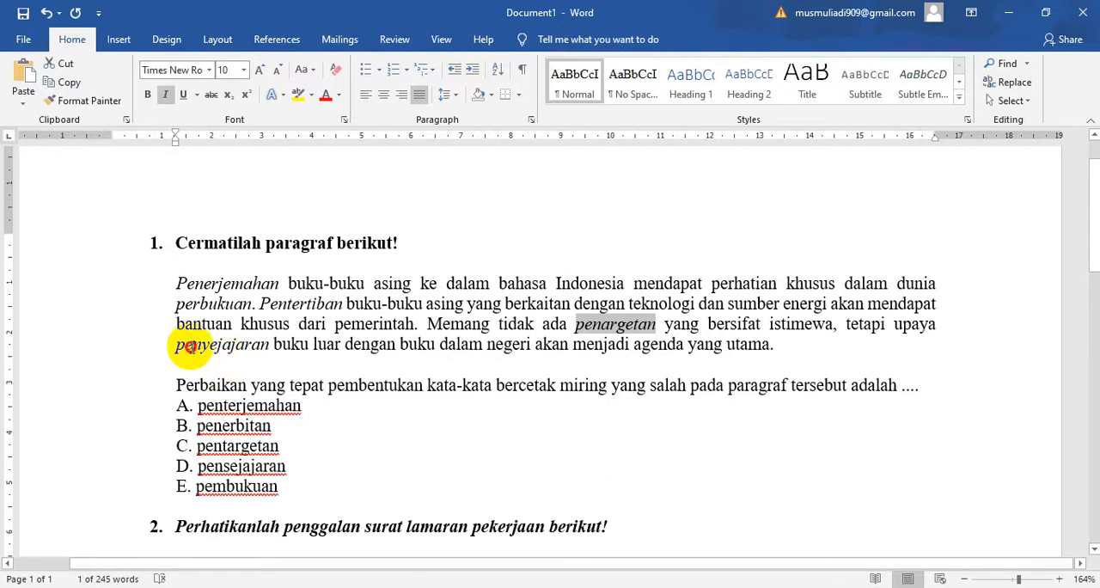
{"action": "left_click_drag", "start_coordinate": [190, 346], "coordinate": [254, 345]}
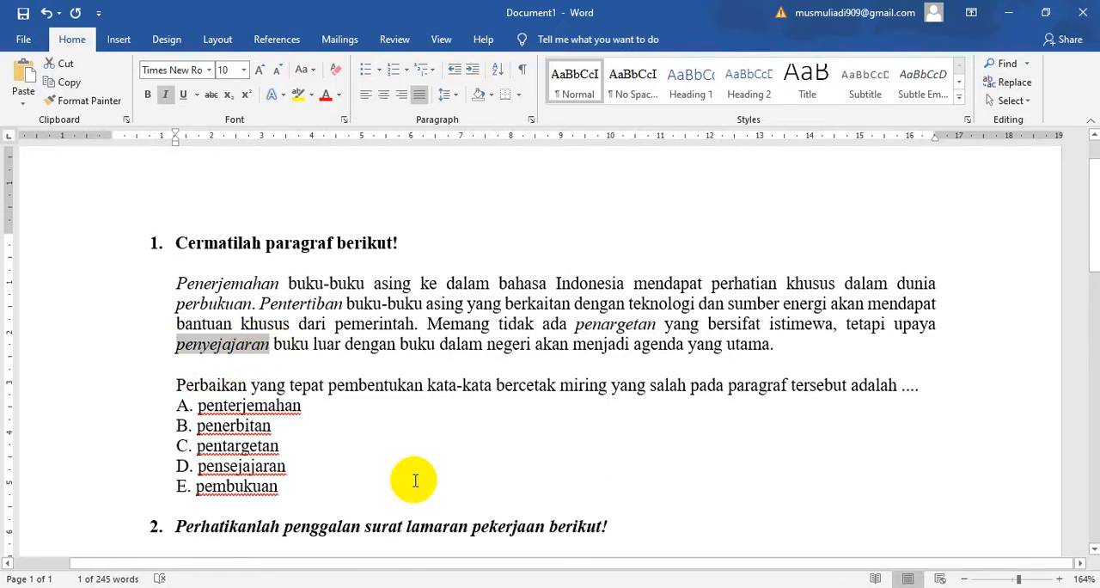
{"action": "key", "text": "alt+Tab"}
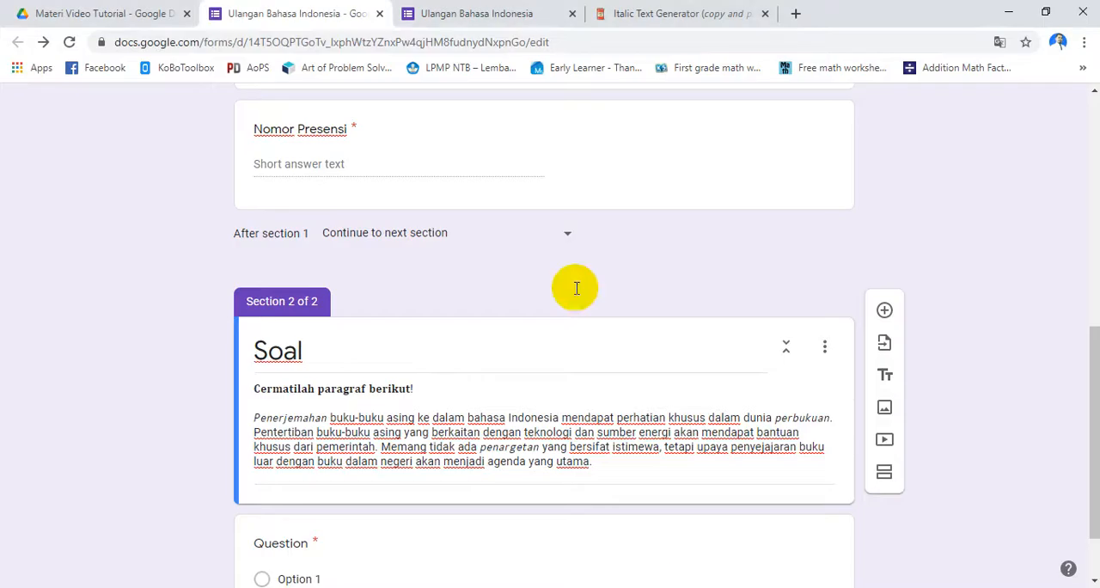
{"action": "left_click", "coordinate": [707, 15]}
{"action": "left_click_drag", "start_coordinate": [134, 340], "coordinate": [3, 327]}
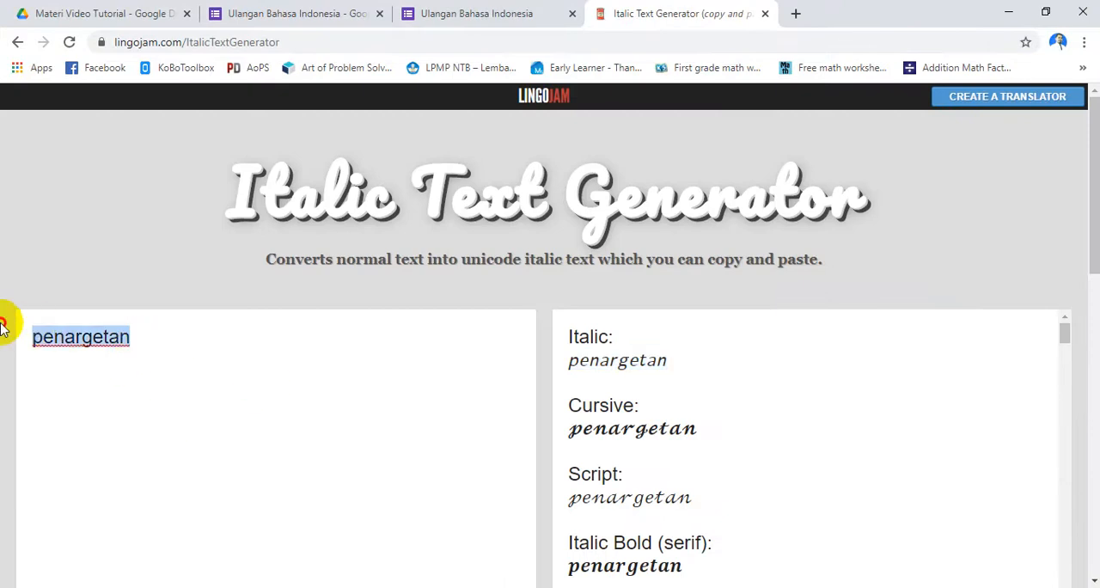
{"action": "type", "text": "penyejajaran"}
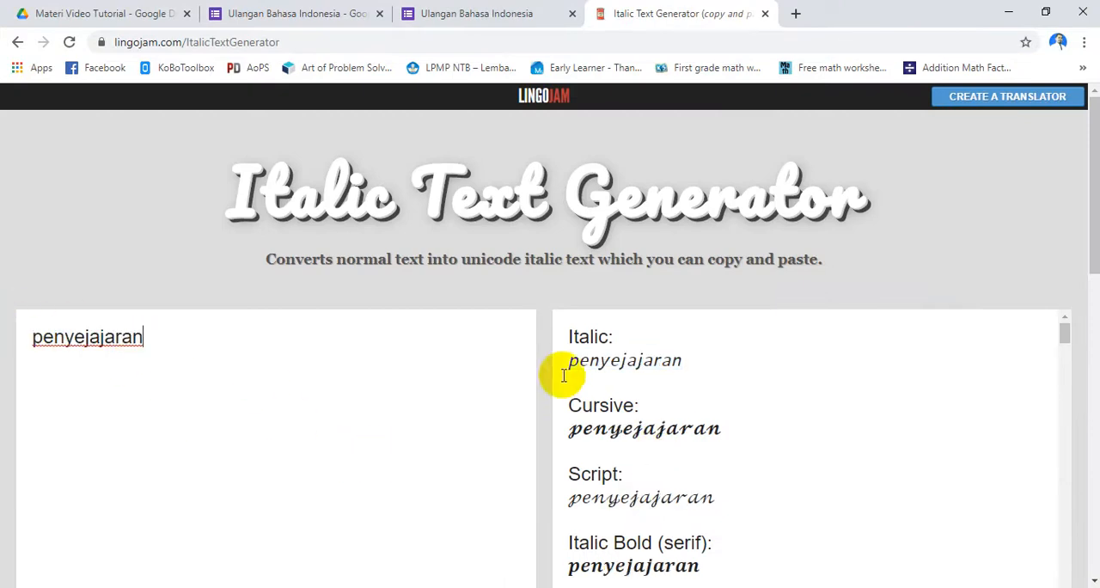
{"action": "left_click_drag", "start_coordinate": [569, 361], "coordinate": [713, 370]}
{"action": "key", "text": "ctrl+c"}
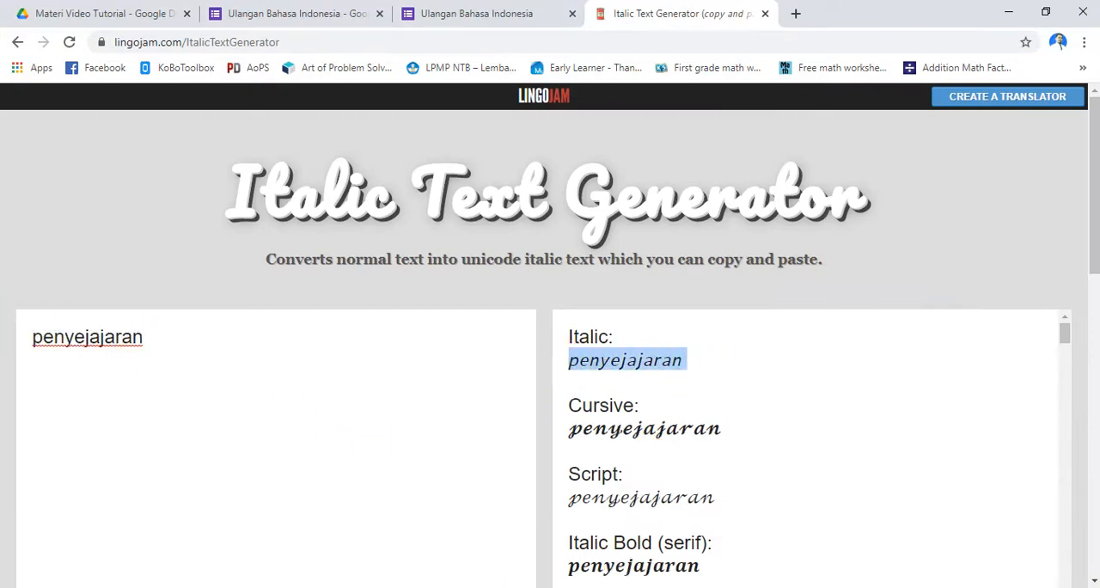
Replace penyejajaran in the last sentence of the form's Soal description with the copied italic version
{"action": "left_click", "coordinate": [272, 12]}
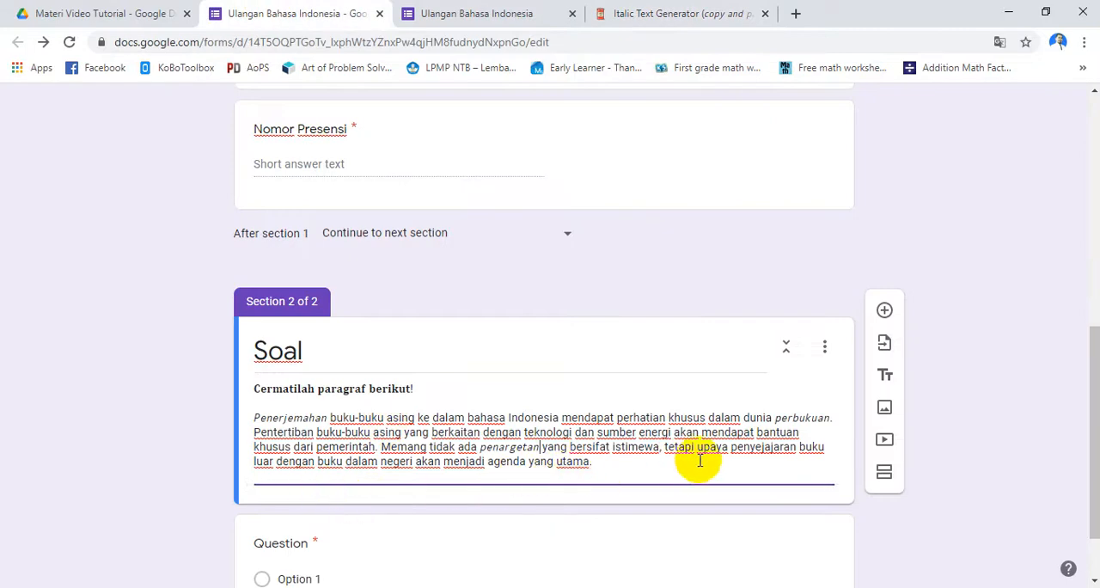
{"action": "left_click_drag", "start_coordinate": [729, 448], "coordinate": [758, 446]}
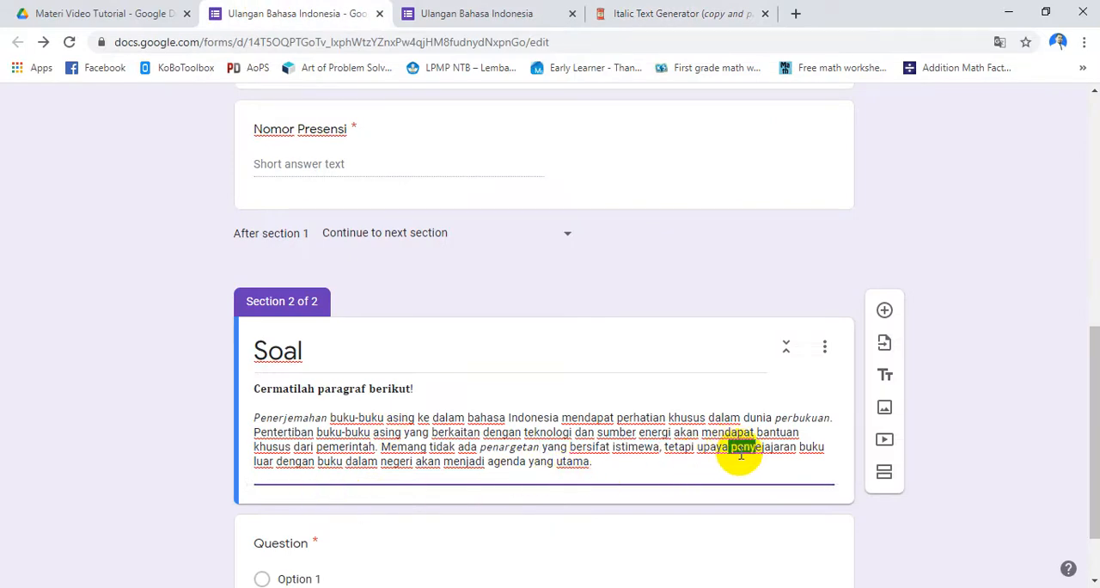
{"action": "left_click", "coordinate": [732, 452]}
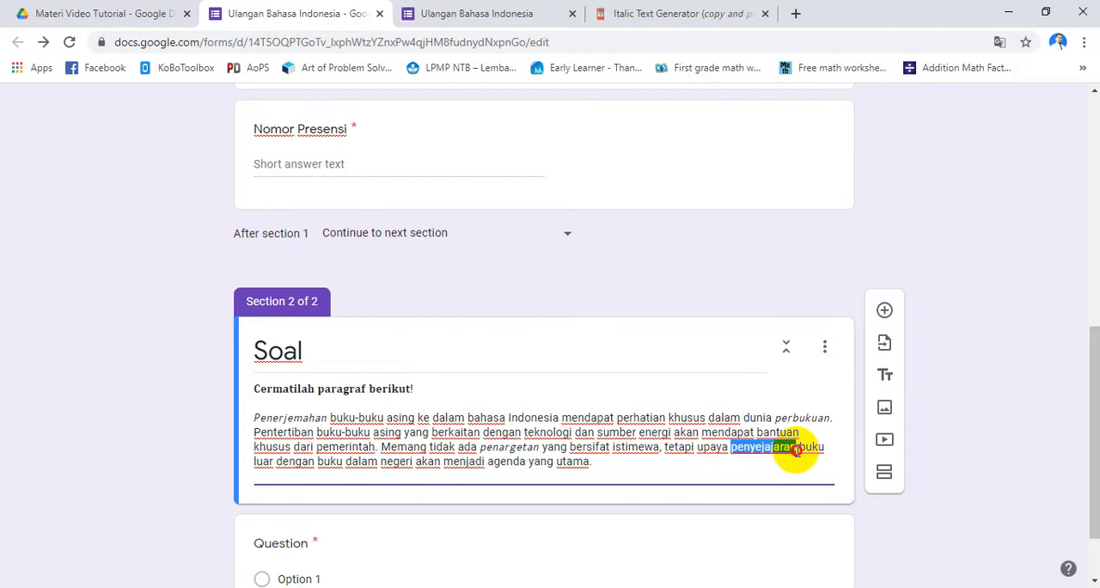
{"action": "key", "text": "ctrl+v"}
Remove the extra space before "buku luar" and the empty line at the end of the Soal description
{"action": "scroll", "coordinate": [516, 464], "scroll_direction": "down", "scroll_amount": 2}
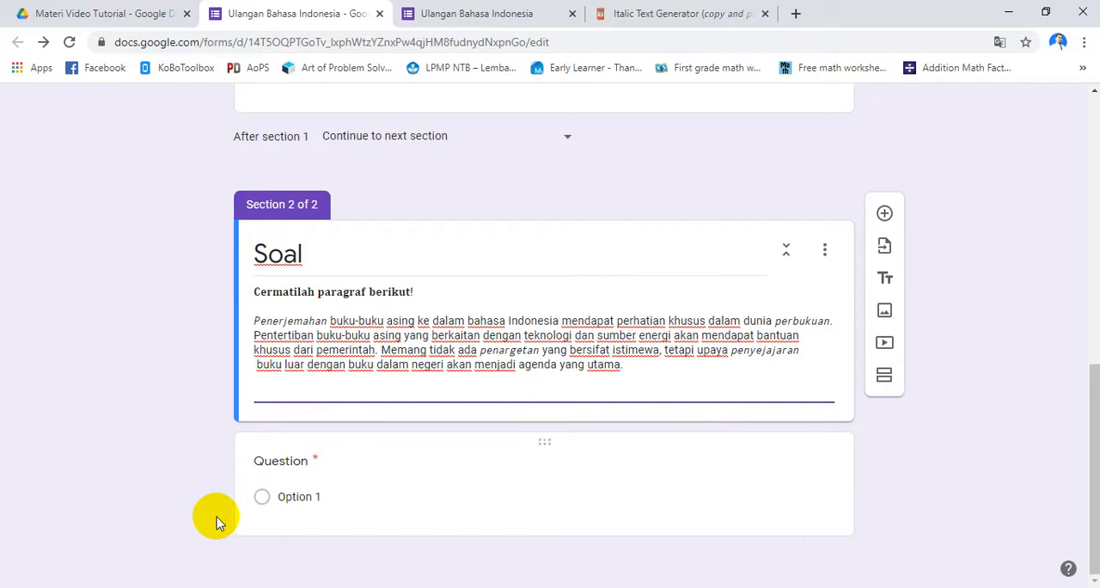
{"action": "left_click", "coordinate": [345, 389]}
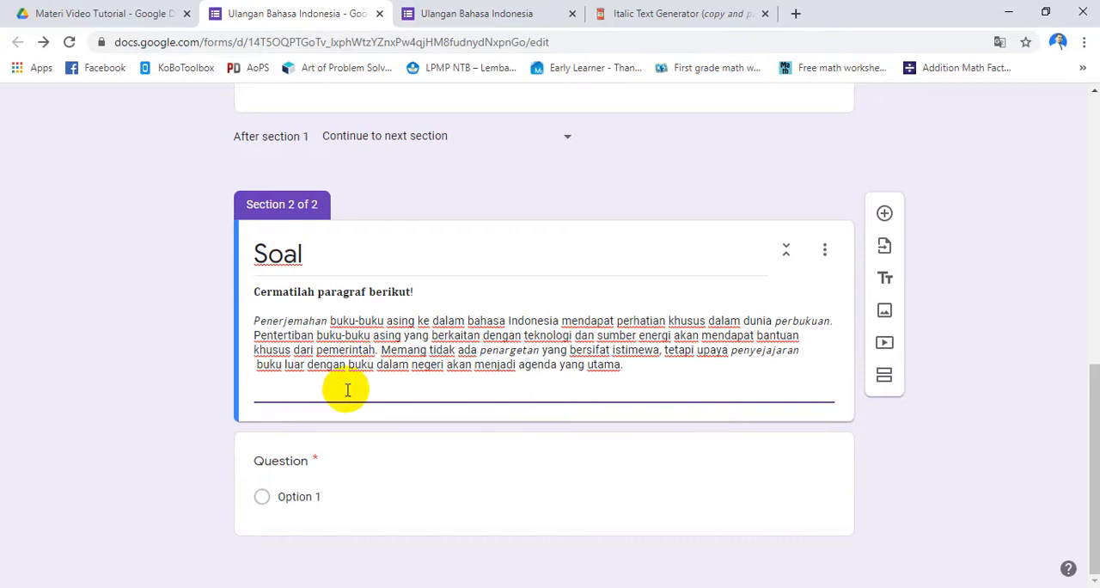
{"action": "scroll", "coordinate": [258, 370], "scroll_direction": "up", "scroll_amount": 1}
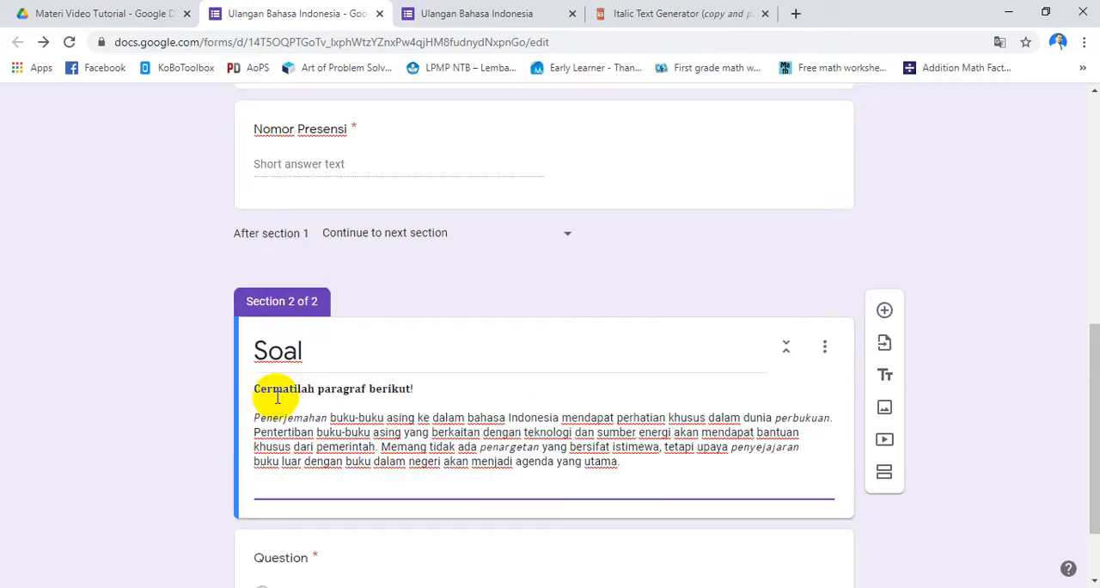
{"action": "key", "text": "BackSpace"}
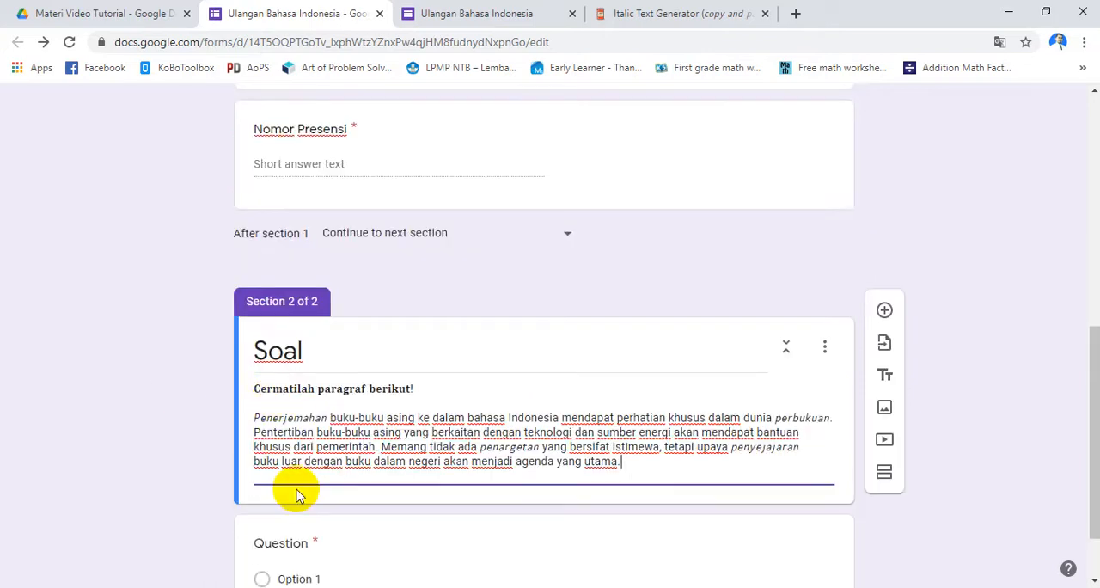
Copy the sentence "Perbaikan yang tepat ... tersebut adalah ...." from the Word document into the form's multiple choice question title
{"action": "scroll", "coordinate": [327, 528], "scroll_direction": "down", "scroll_amount": 1}
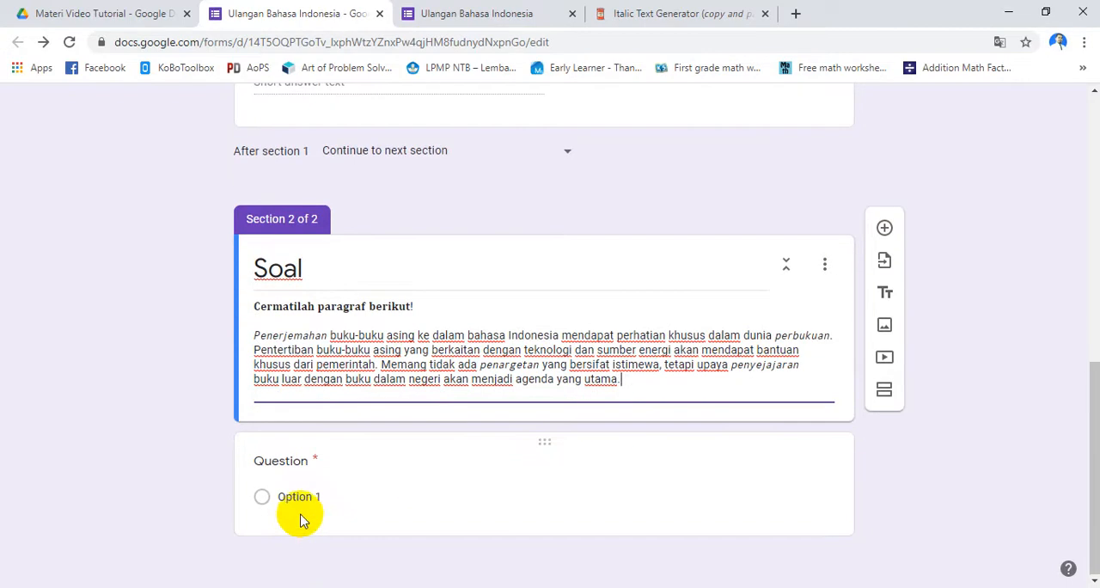
{"action": "left_click", "coordinate": [293, 467]}
{"action": "key", "text": "alt+Tab"}
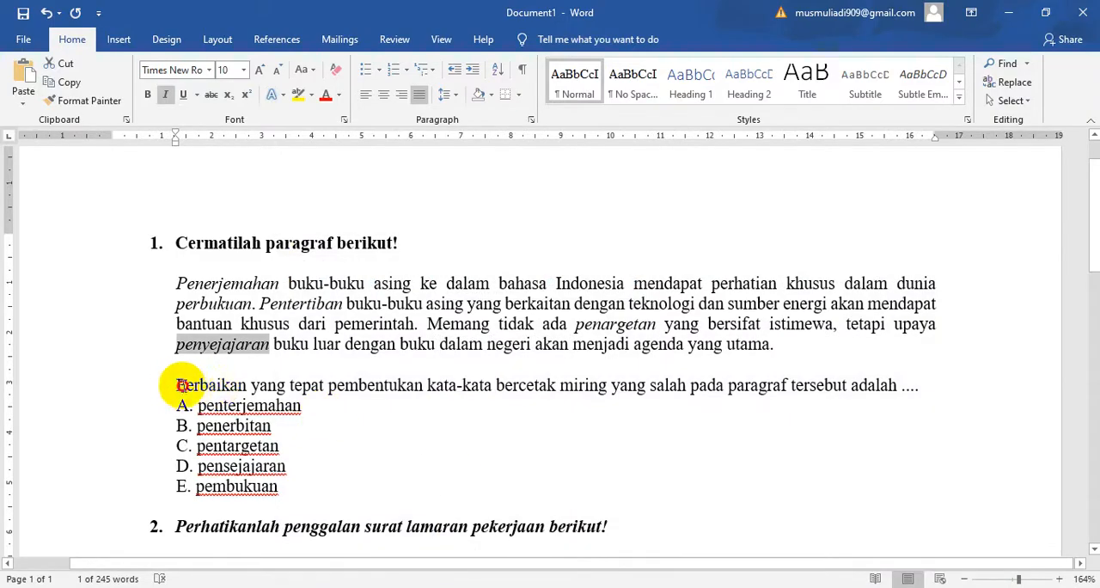
{"action": "left_click_drag", "start_coordinate": [178, 385], "coordinate": [894, 385]}
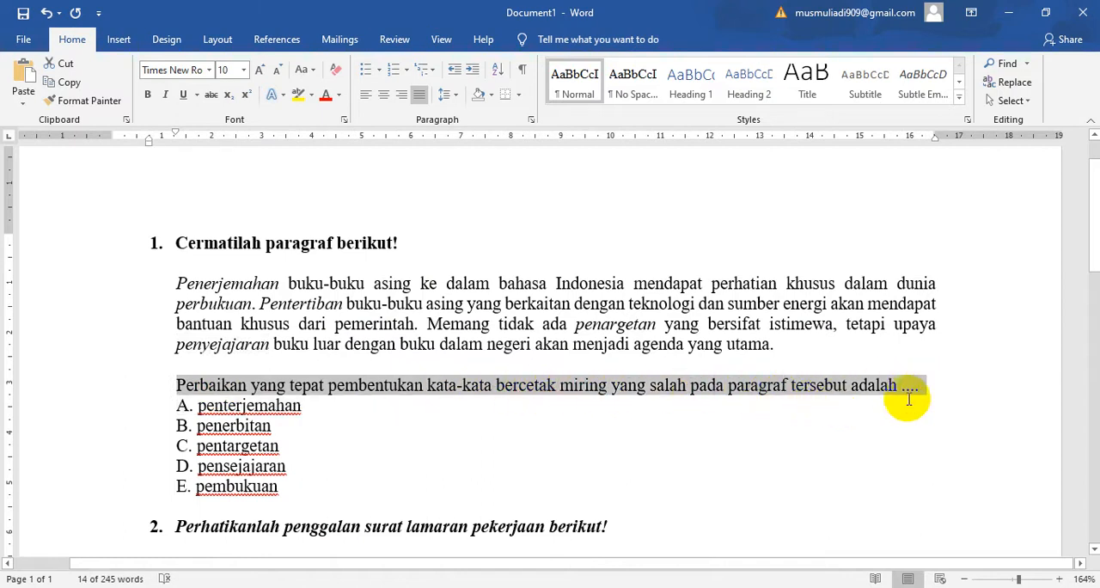
{"action": "key", "text": "alt+Tab"}
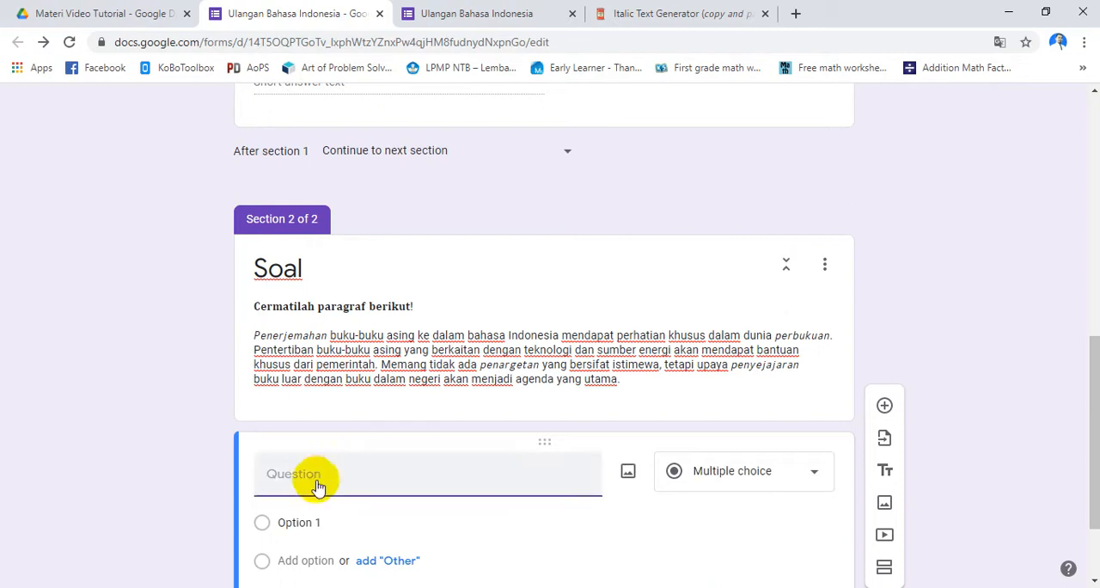
{"action": "type", "text": "Perbaikan yang tepat pembentukan kata-kata bercetak miring yang salah pada paragraf tersebut adalah ...."}
{"action": "left_click", "coordinate": [326, 514]}
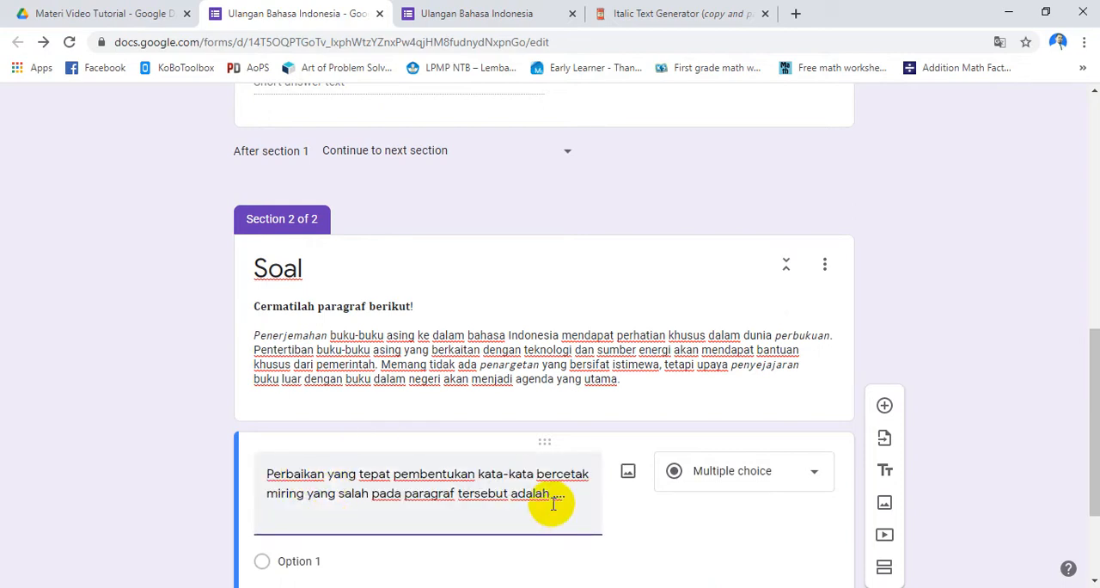
{"action": "scroll", "coordinate": [567, 521], "scroll_direction": "down", "scroll_amount": 2}
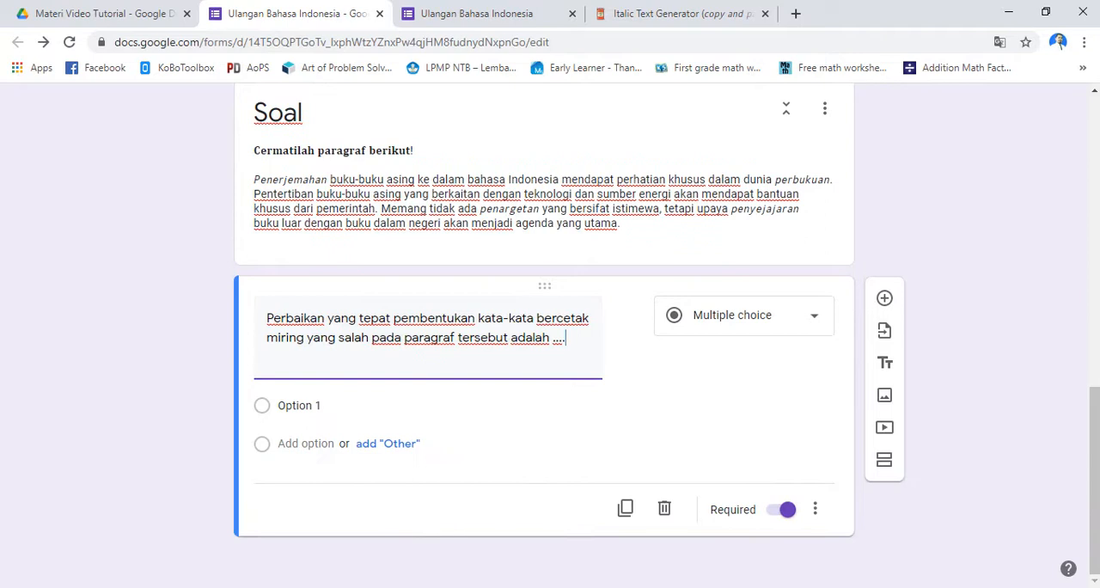
Copy the answer choices "A. penterjemahan" through "E. pembukuan" from the Word document into the form question's options, replacing Option 1
{"action": "key", "text": "alt+Tab"}
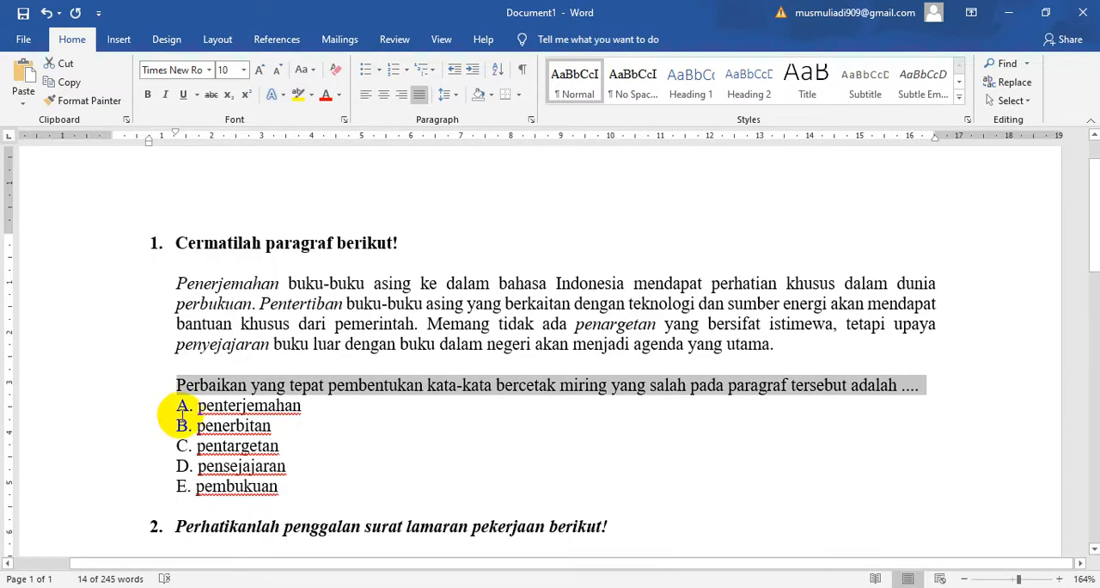
{"action": "left_click_drag", "start_coordinate": [181, 408], "coordinate": [254, 481]}
{"action": "key", "text": "ctrl+c"}
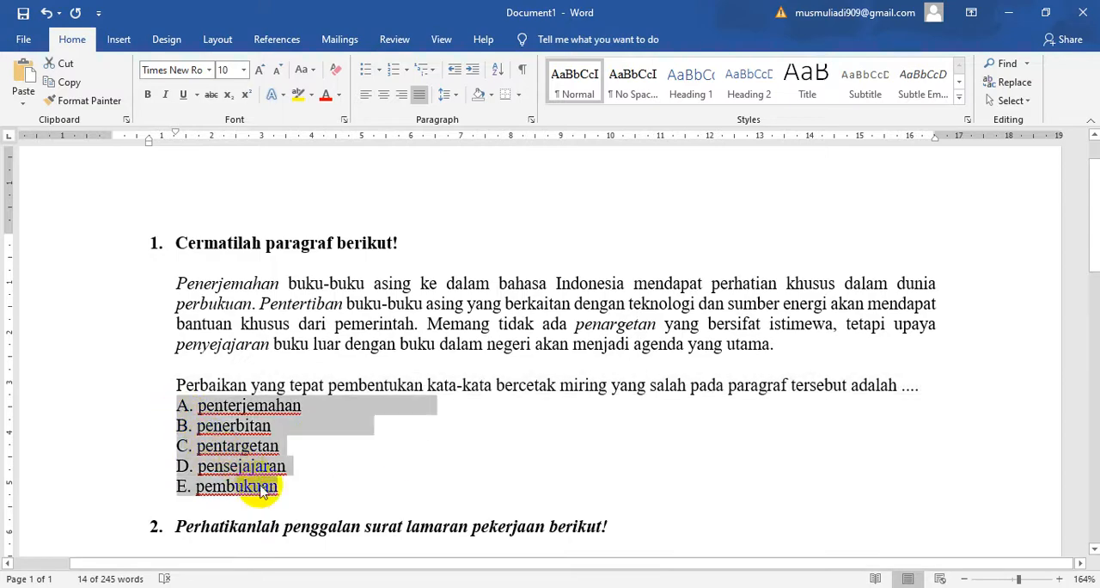
{"action": "key", "text": "alt+Tab"}
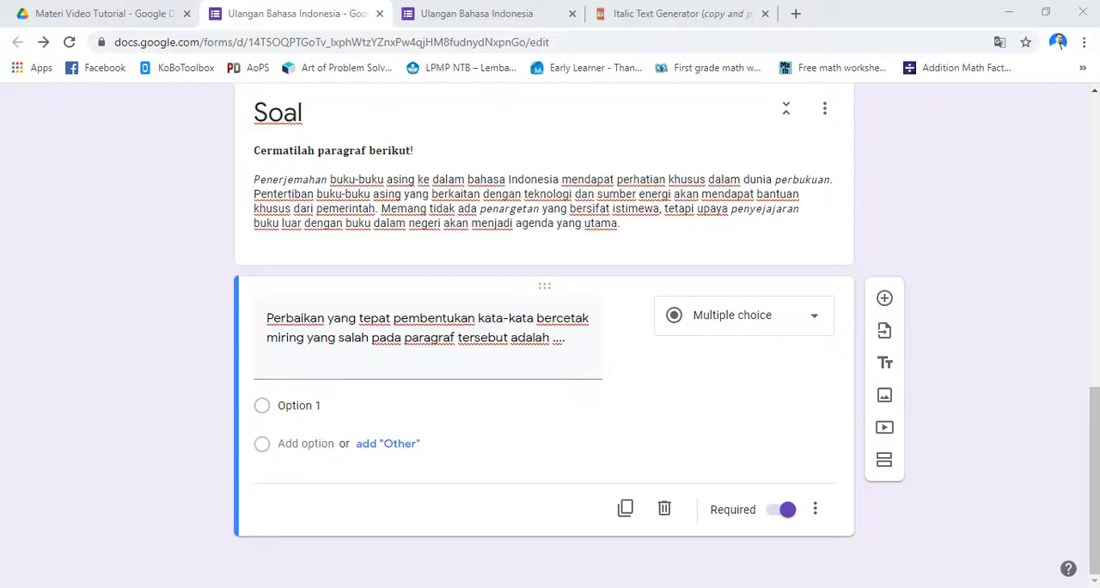
{"action": "left_click", "coordinate": [285, 401]}
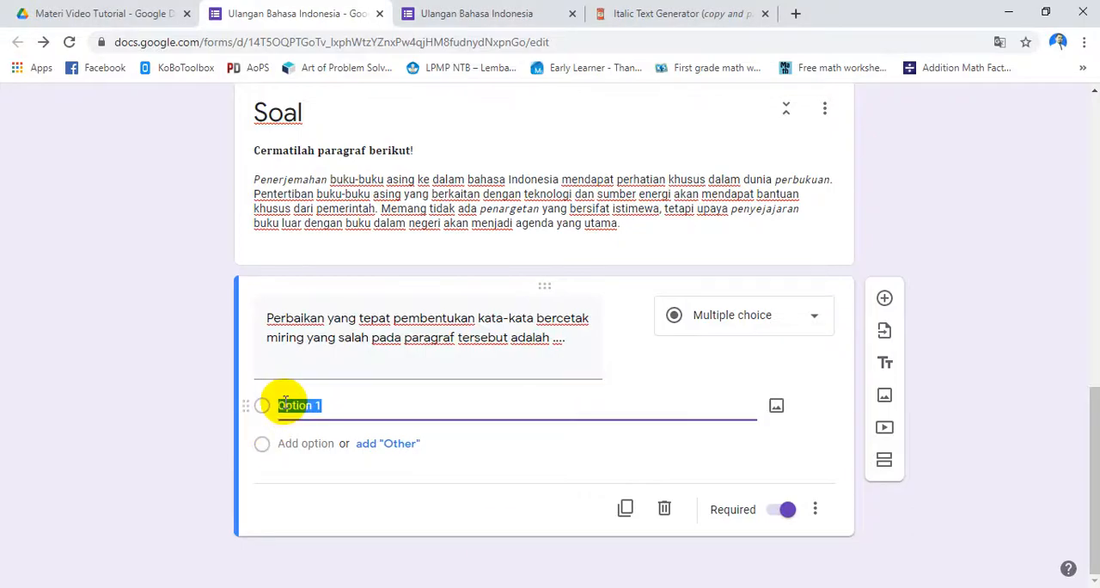
{"action": "key", "text": "ctrl+v"}
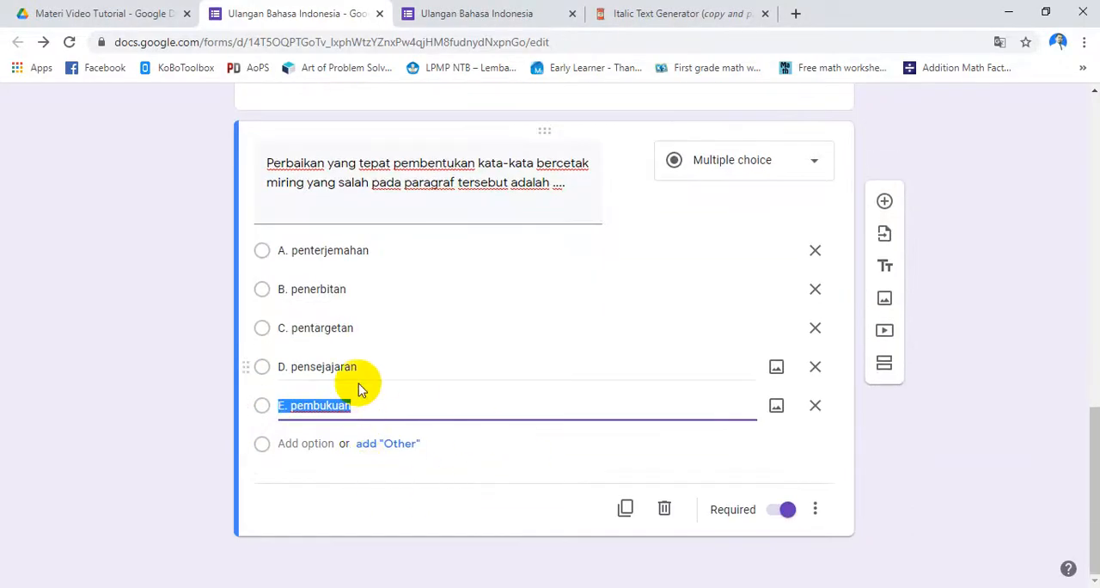
Make the form a quiz in its settings, stop respondents from seeing correct answers, and save
{"action": "scroll", "coordinate": [361, 387], "scroll_direction": "up", "scroll_amount": 2}
{"action": "scroll", "coordinate": [365, 388], "scroll_direction": "up", "scroll_amount": 10}
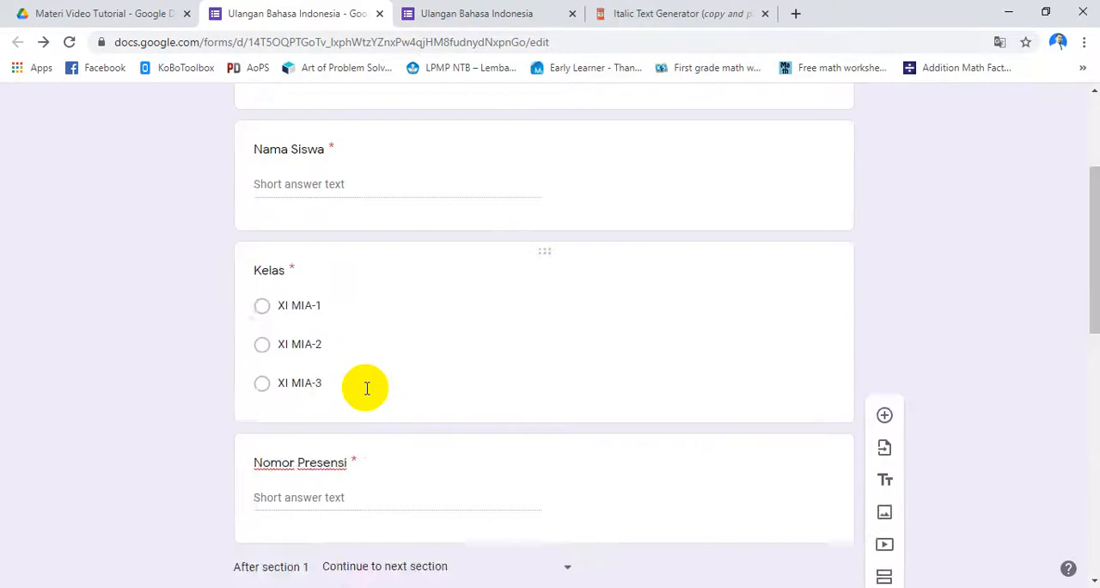
{"action": "scroll", "coordinate": [447, 348], "scroll_direction": "down", "scroll_amount": 3}
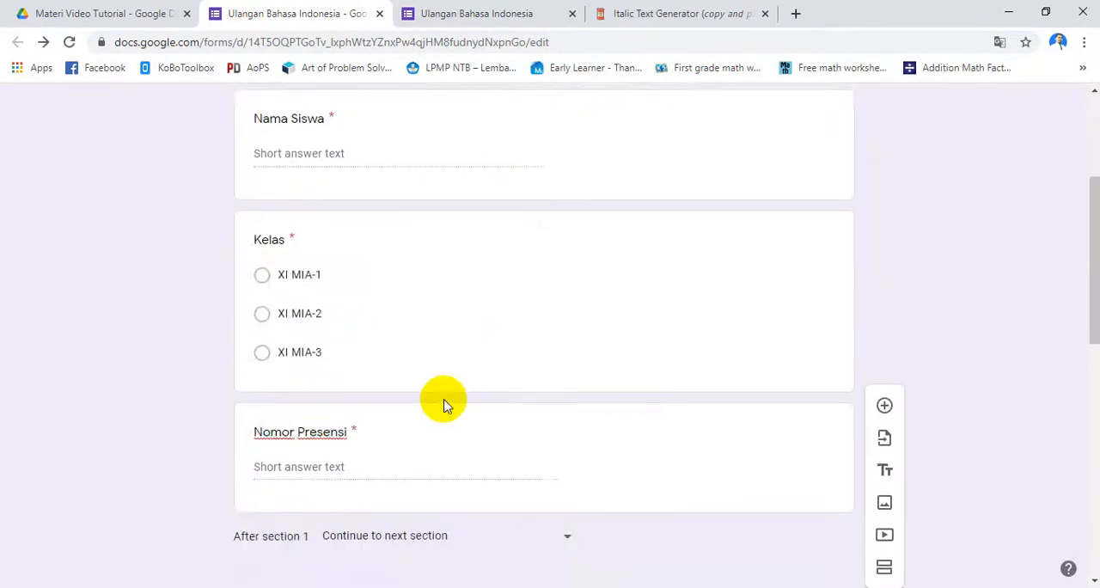
{"action": "scroll", "coordinate": [442, 400], "scroll_direction": "up", "scroll_amount": 3}
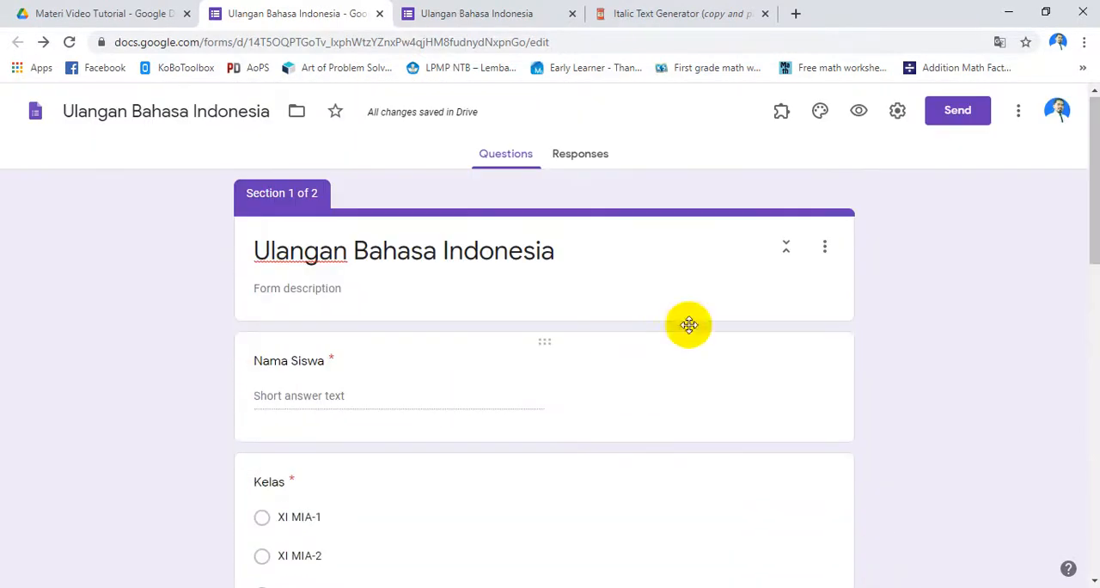
{"action": "left_click", "coordinate": [897, 118]}
{"action": "left_click", "coordinate": [694, 193]}
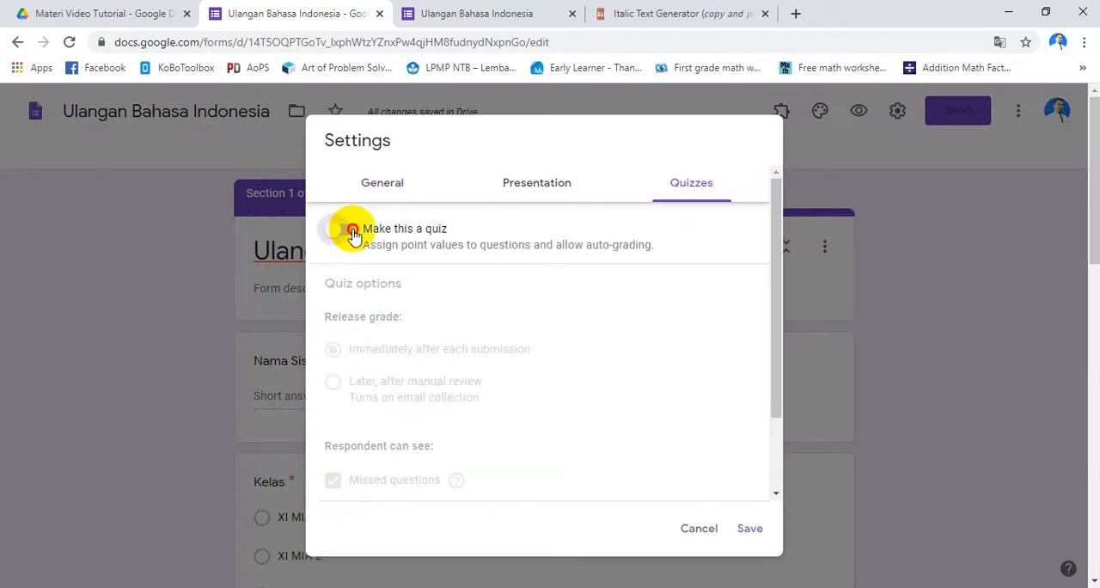
{"action": "left_click", "coordinate": [350, 230]}
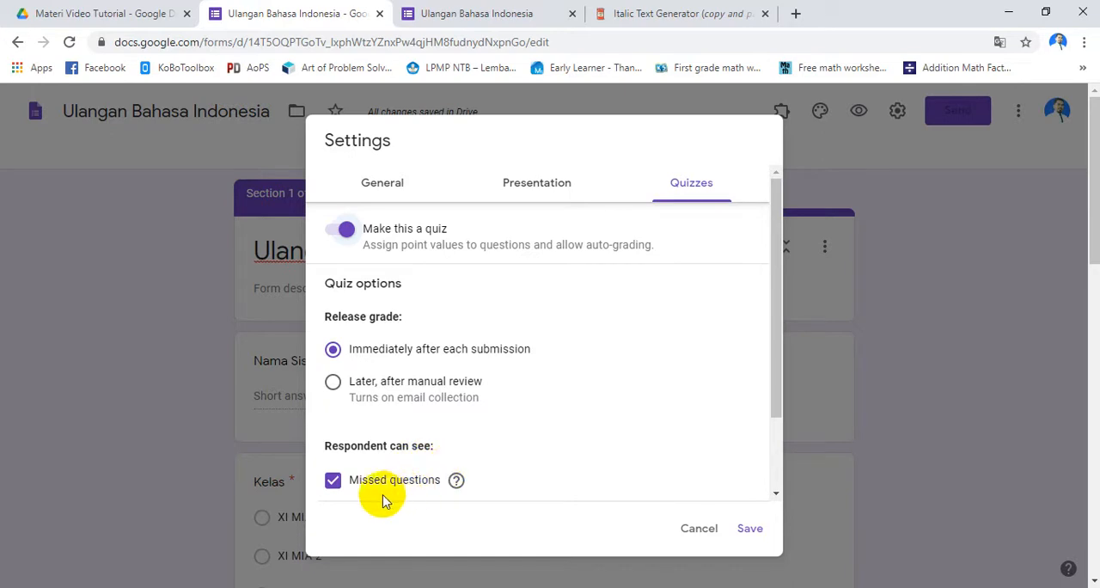
{"action": "scroll", "coordinate": [357, 505], "scroll_direction": "down", "scroll_amount": 5}
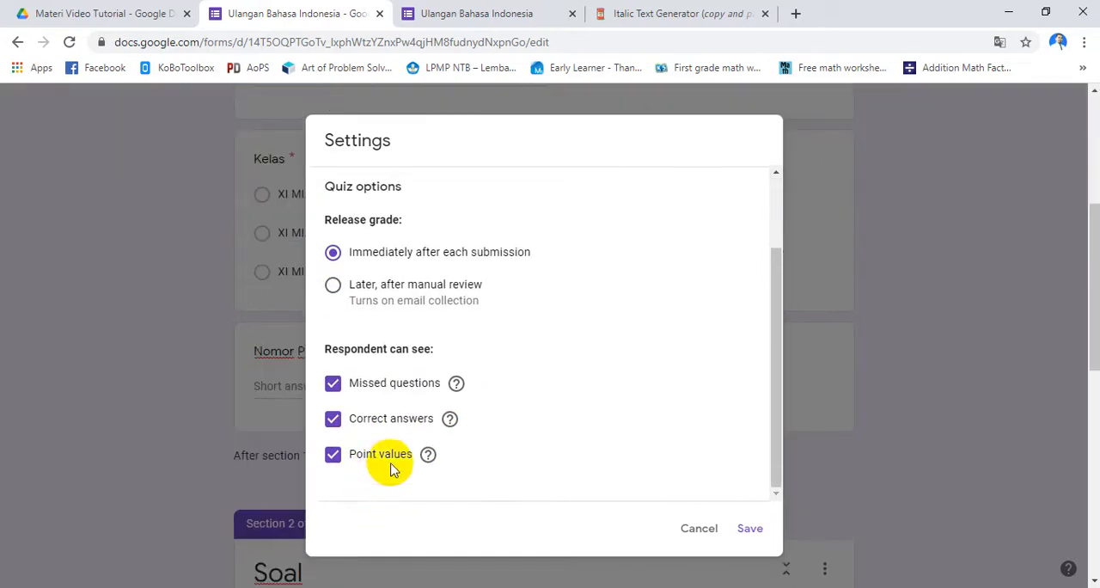
{"action": "left_click", "coordinate": [352, 427]}
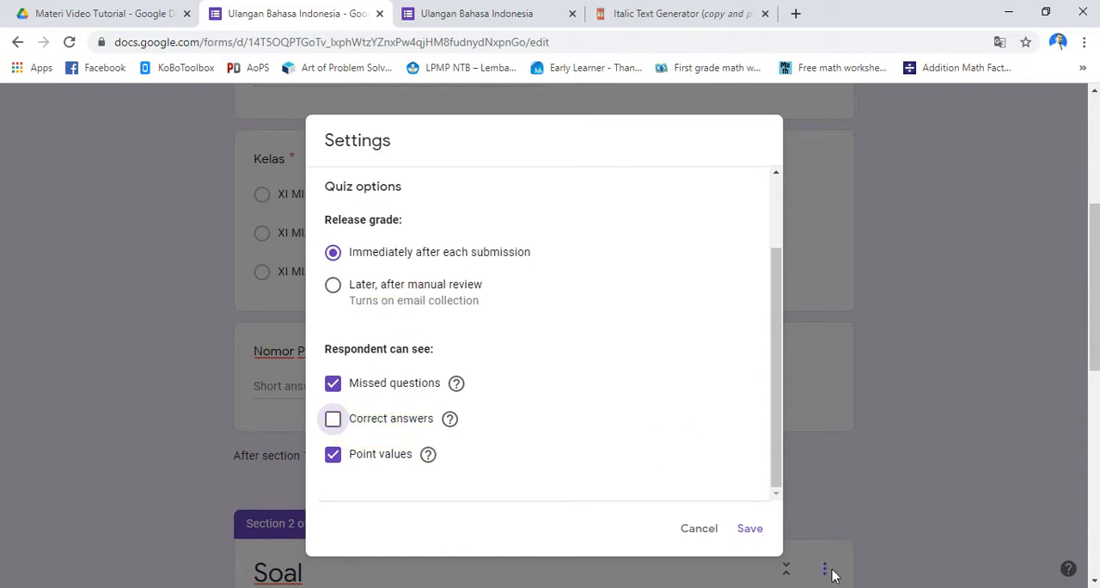
{"action": "left_click", "coordinate": [746, 530]}
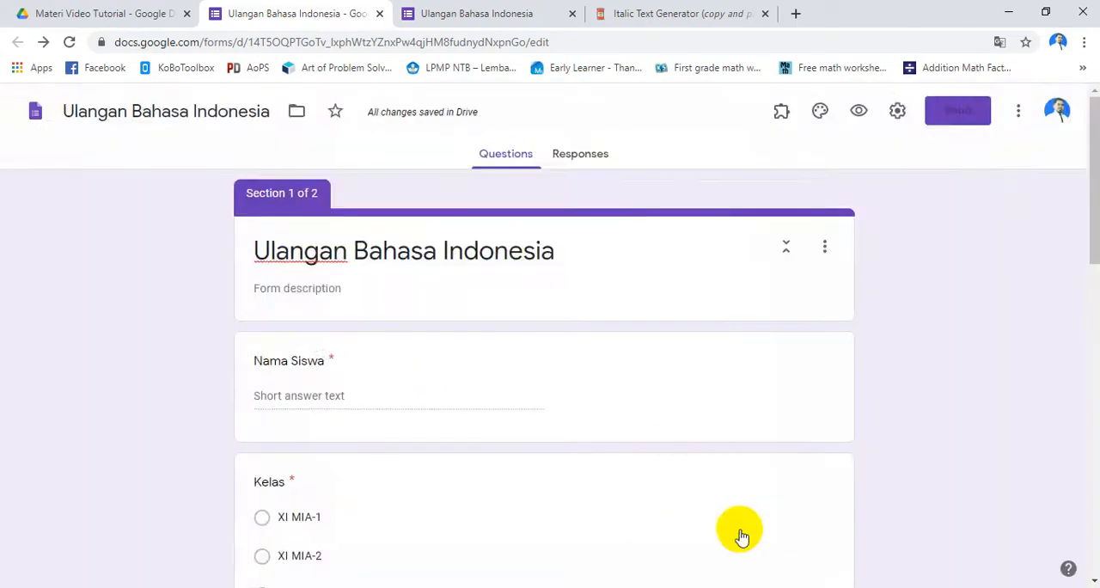
Open the answer key of the "Perbaikan yang tepat" multiple choice question
{"action": "scroll", "coordinate": [572, 432], "scroll_direction": "down", "scroll_amount": 10}
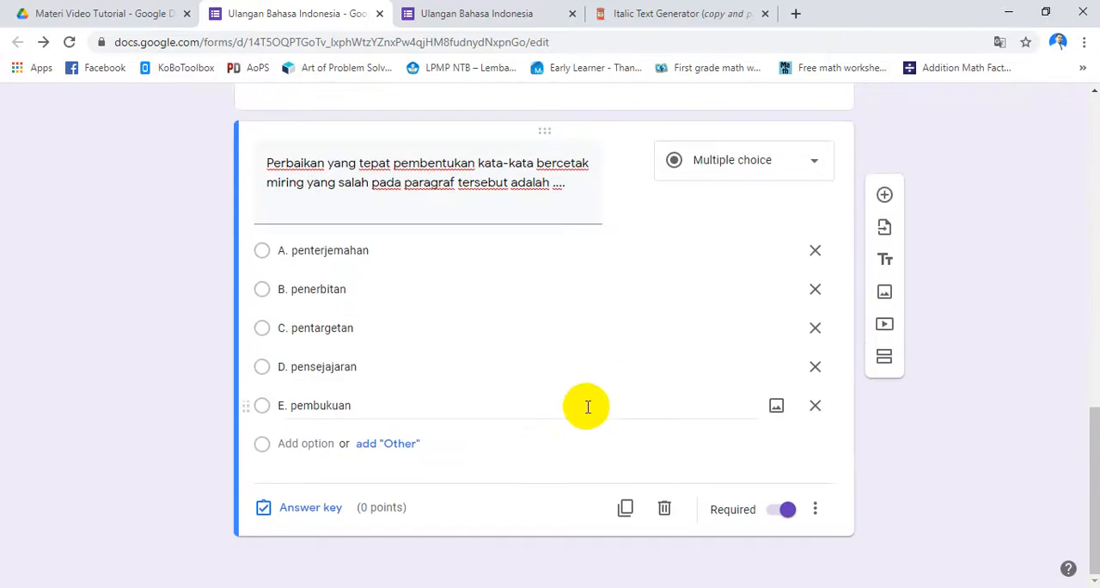
{"action": "left_click", "coordinate": [308, 508]}
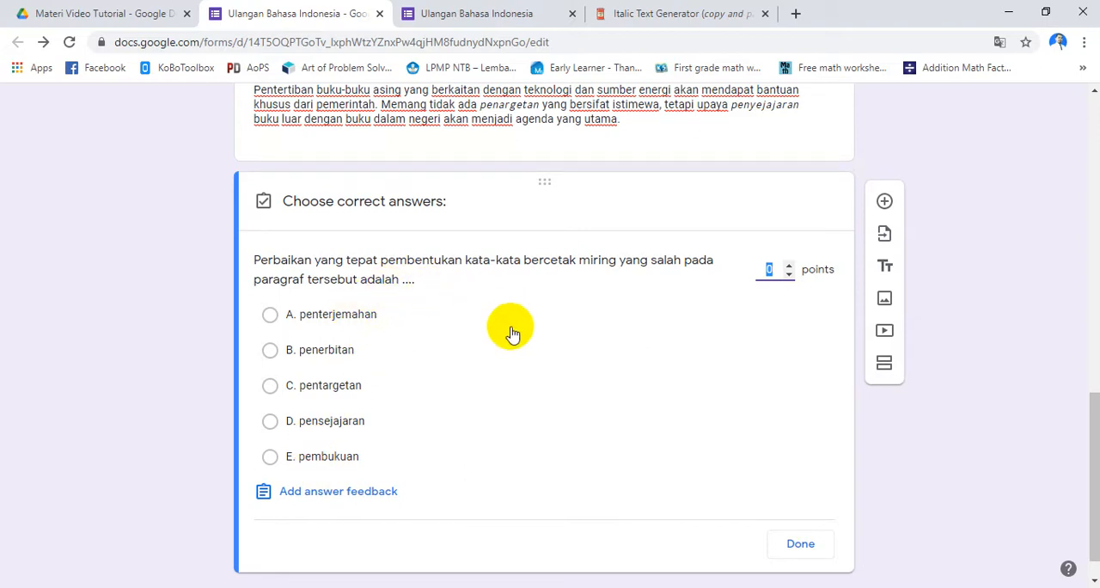
Convert the word Pentertiban in the Italic Text Generator and replace it in the form's Soal description with the Italic version
{"action": "scroll", "coordinate": [511, 333], "scroll_direction": "up", "scroll_amount": 1}
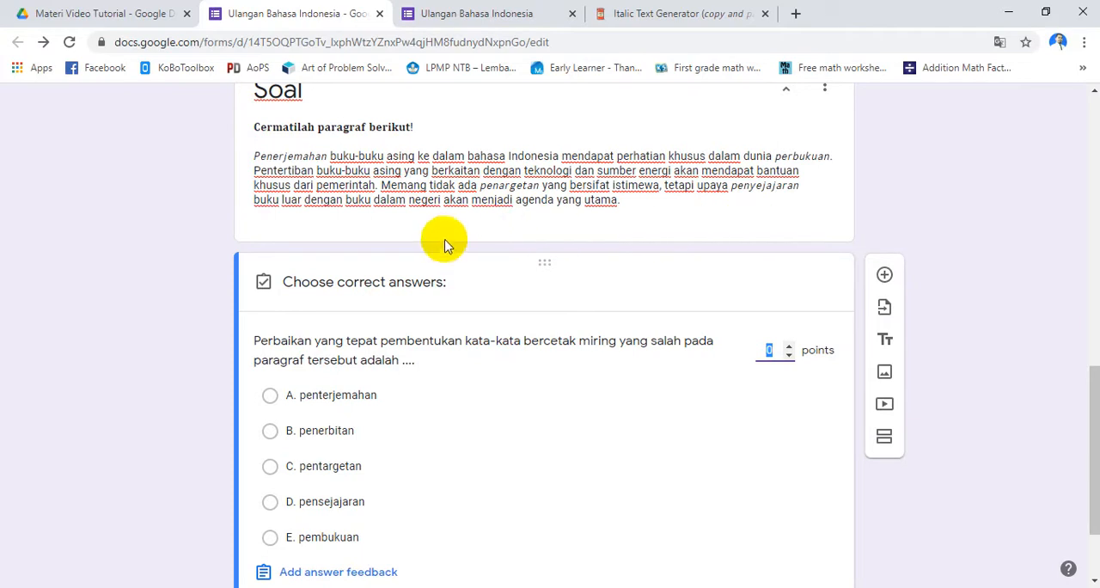
{"action": "left_click", "coordinate": [275, 173]}
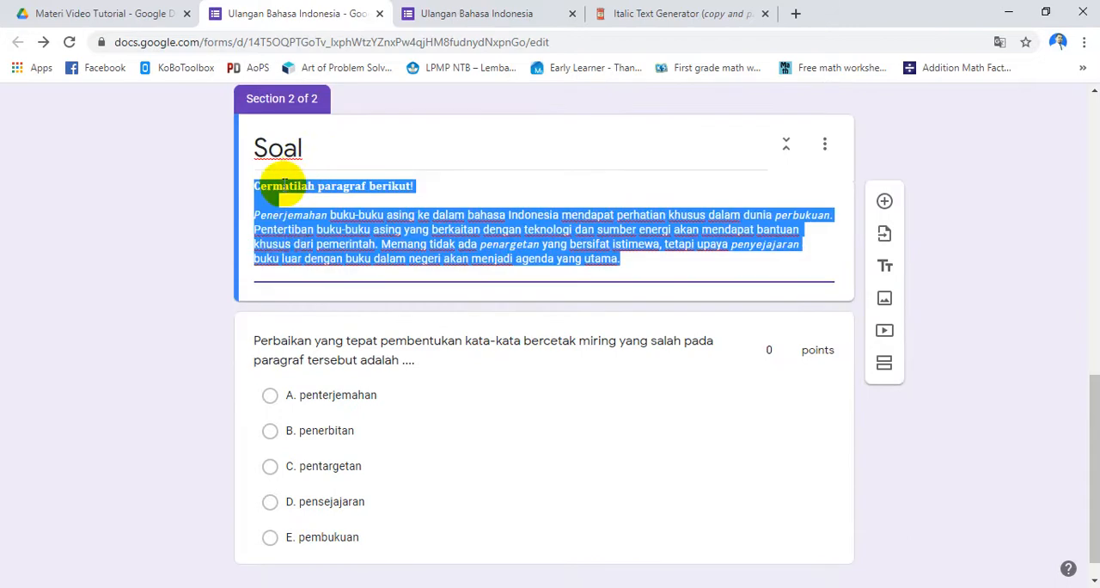
{"action": "left_click", "coordinate": [283, 232]}
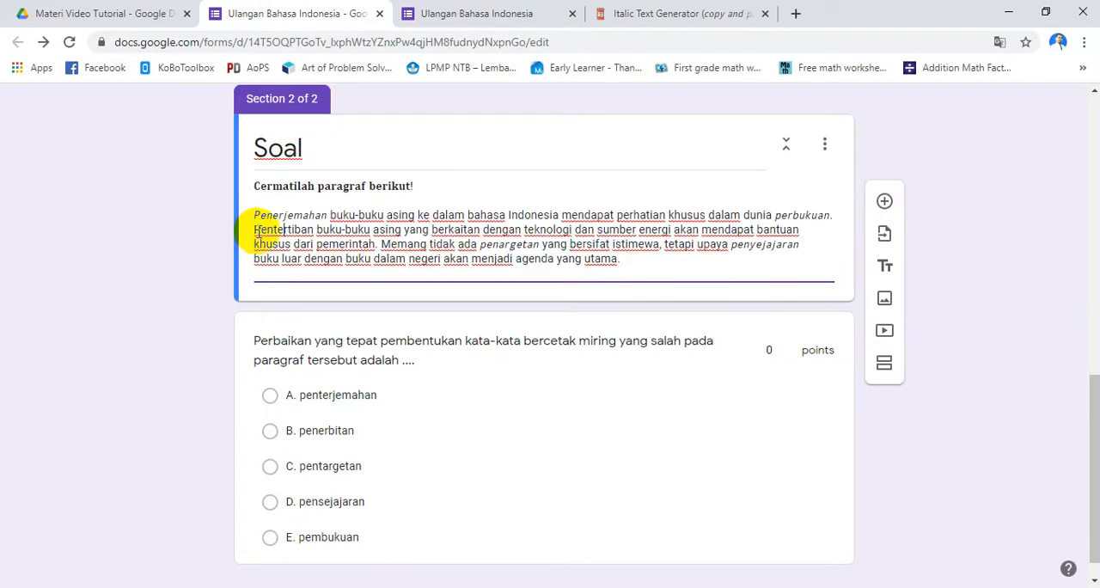
{"action": "left_click_drag", "start_coordinate": [257, 230], "coordinate": [306, 231]}
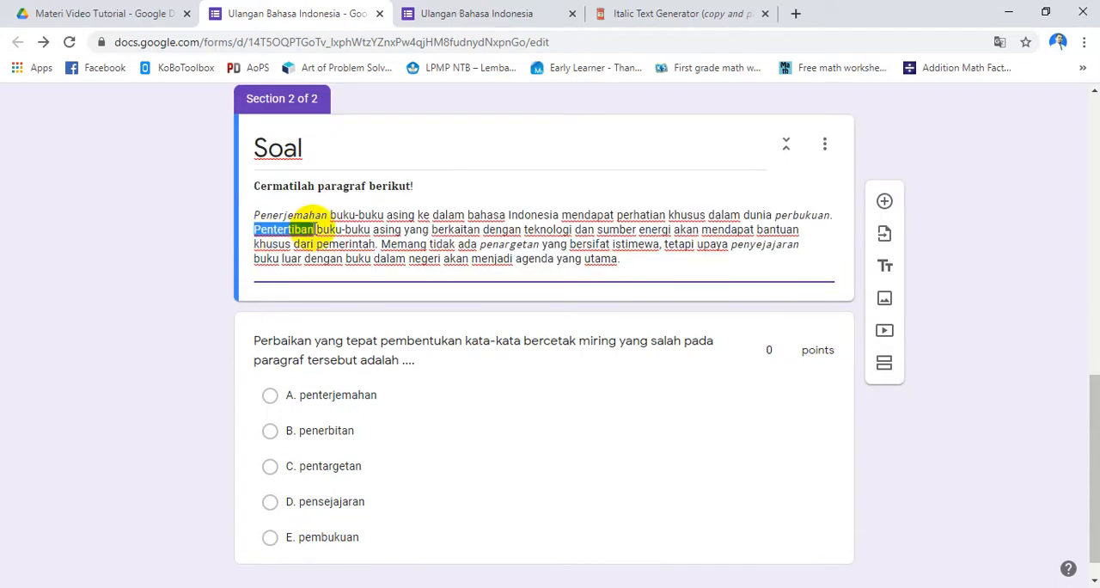
{"action": "left_click", "coordinate": [685, 20]}
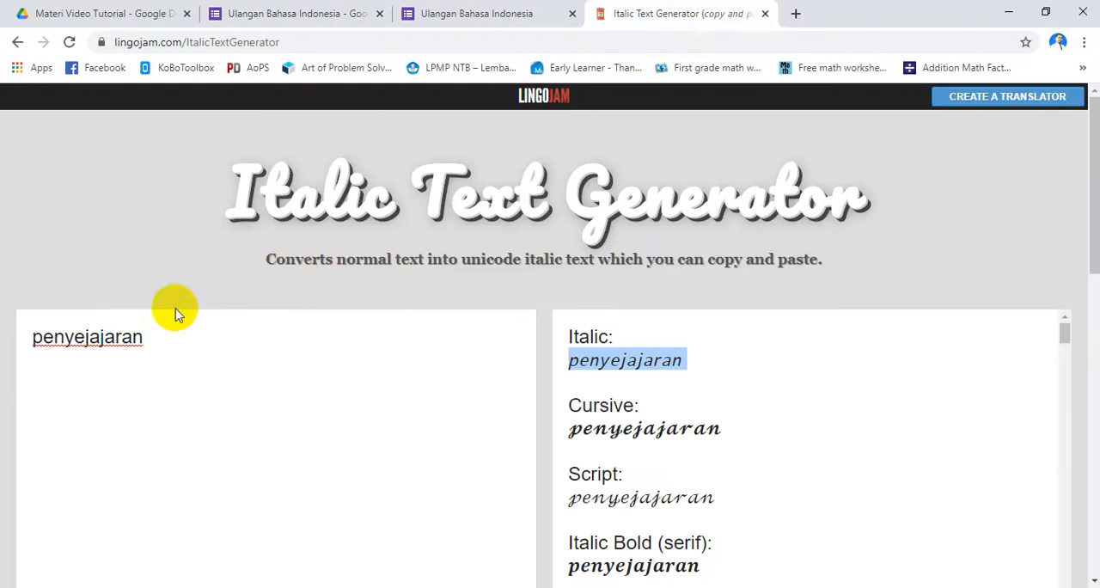
{"action": "left_click_drag", "start_coordinate": [163, 333], "coordinate": [2, 353]}
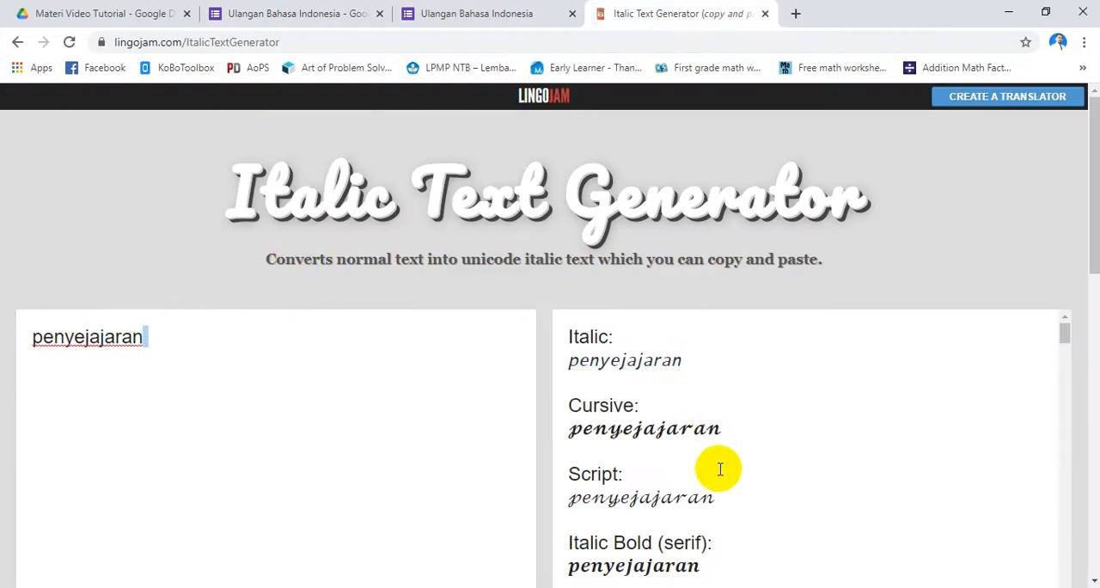
{"action": "key", "text": "ctrl+a"}
{"action": "type", "text": "Pentertiban"}
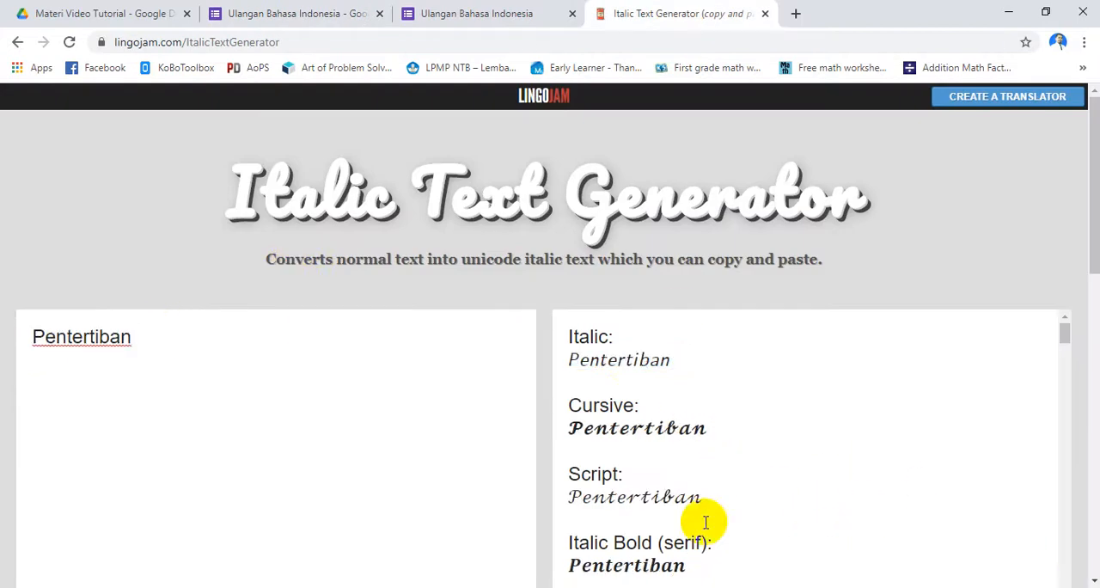
{"action": "left_click_drag", "start_coordinate": [567, 361], "coordinate": [666, 360]}
{"action": "key", "text": "ctrl+c"}
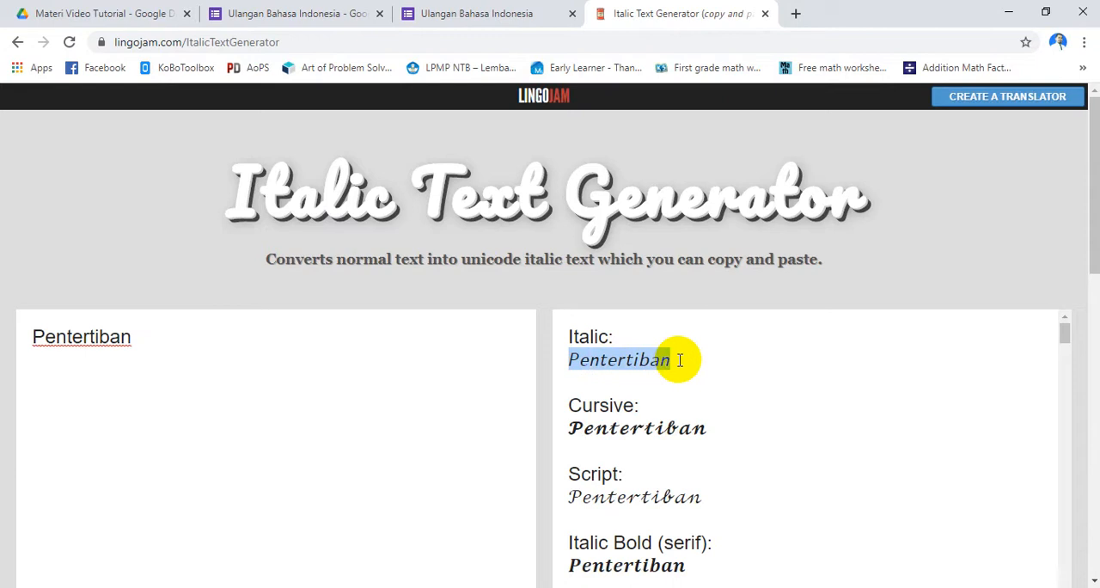
{"action": "left_click", "coordinate": [284, 13]}
{"action": "key", "text": "ctrl+v"}
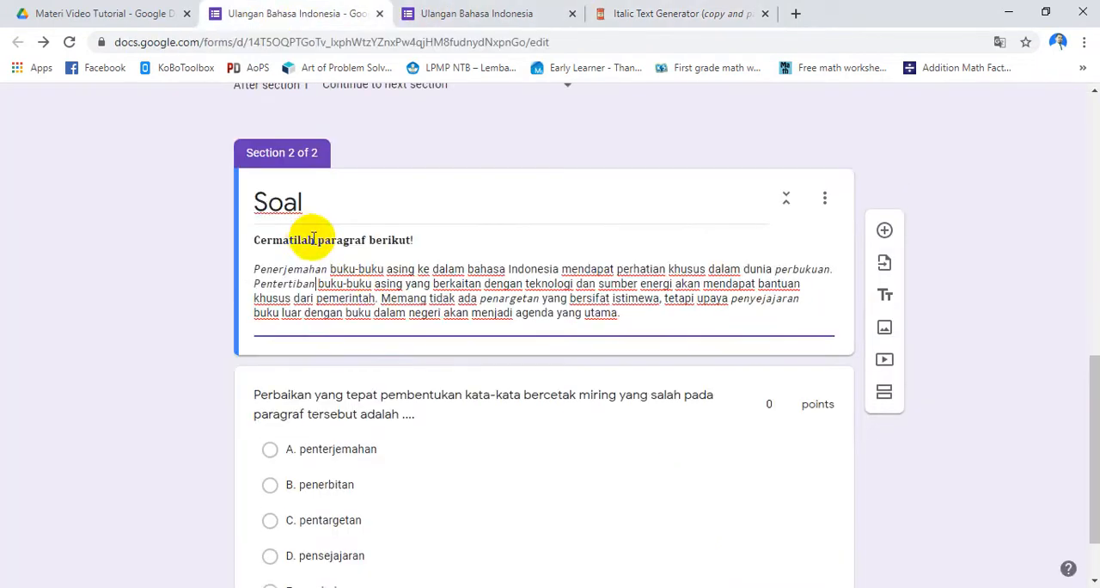
Mark "B. penerbitan" as the correct answer, set the question to 10 points and finish the answer key
{"action": "scroll", "coordinate": [361, 361], "scroll_direction": "down", "scroll_amount": 1}
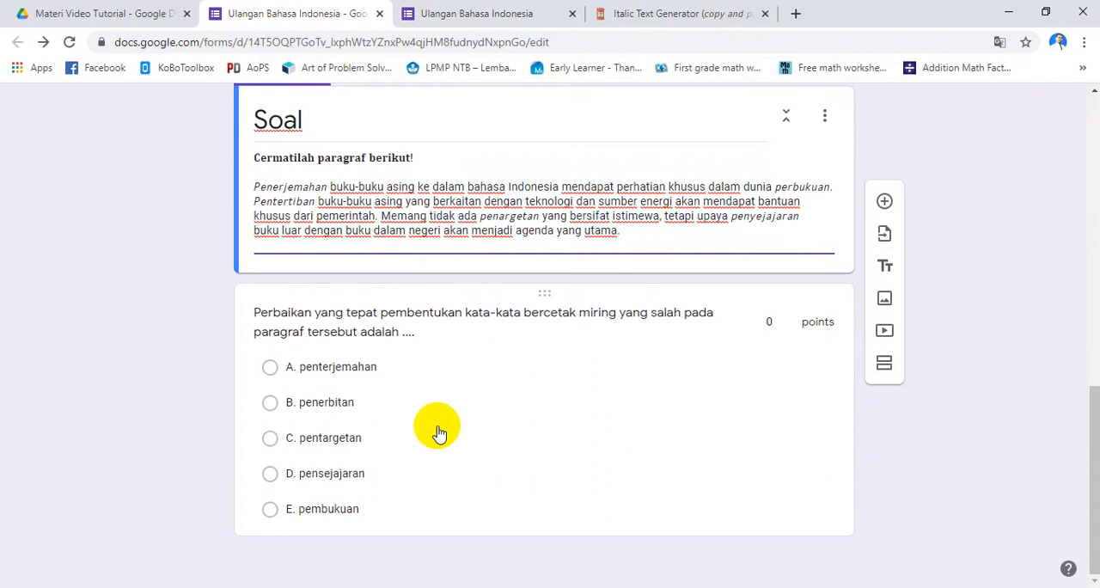
{"action": "left_click", "coordinate": [269, 413]}
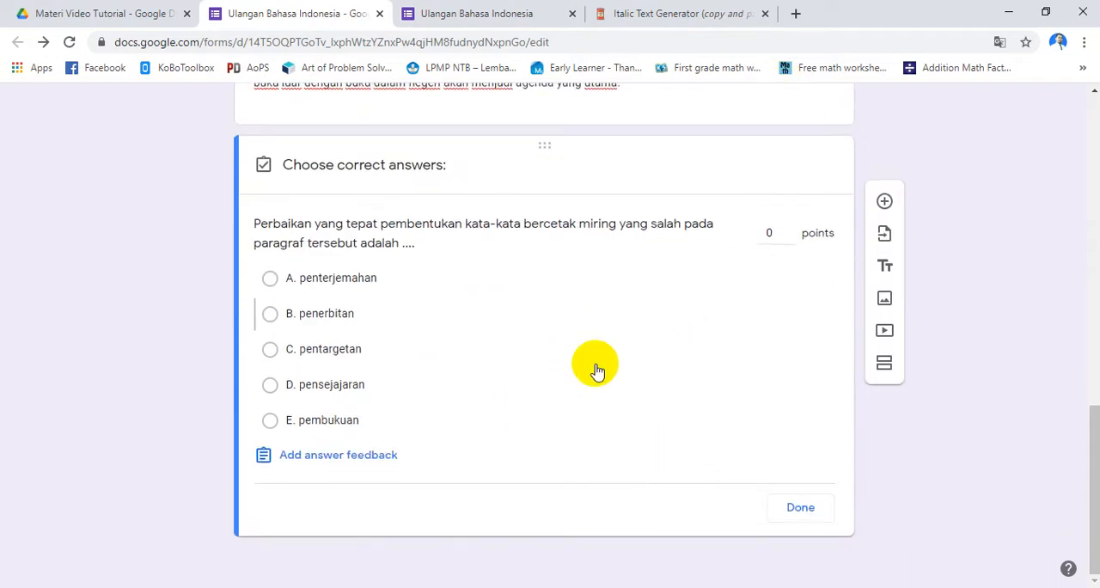
{"action": "left_click", "coordinate": [338, 317]}
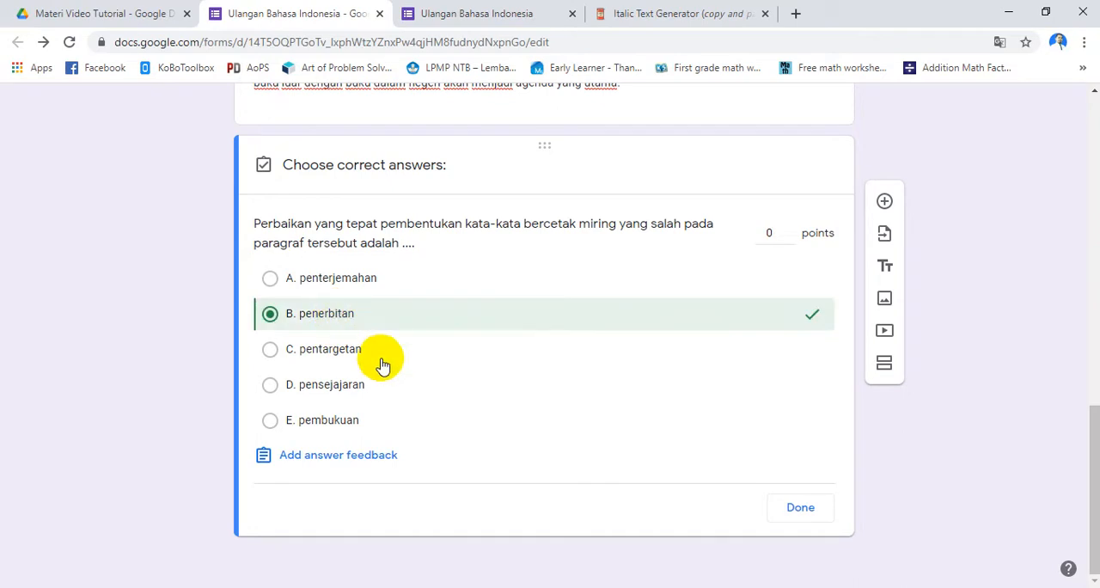
{"action": "left_click", "coordinate": [769, 240]}
{"action": "type", "text": "10"}
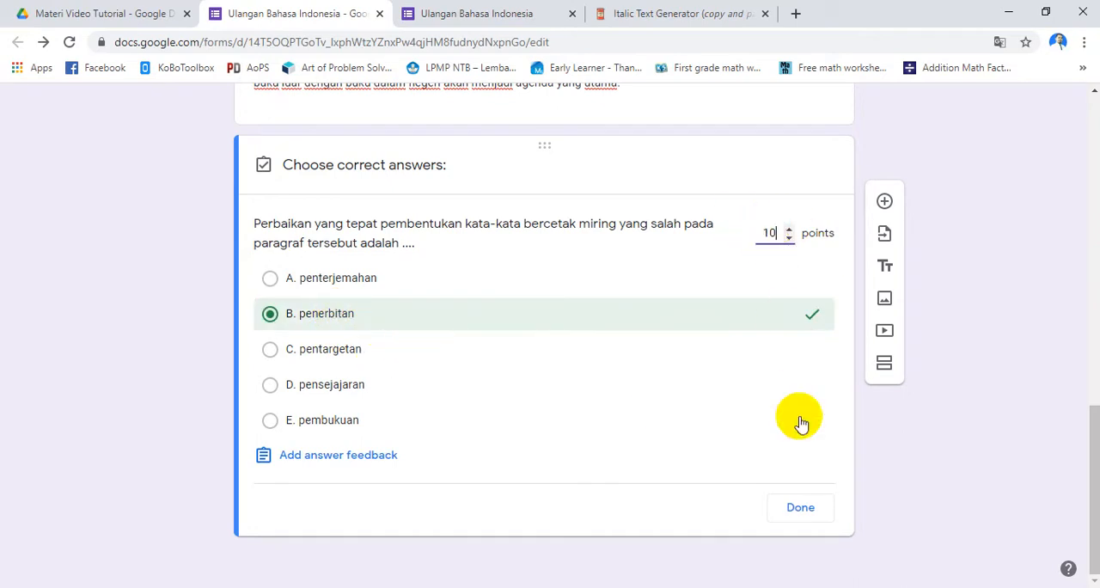
{"action": "left_click", "coordinate": [801, 508]}
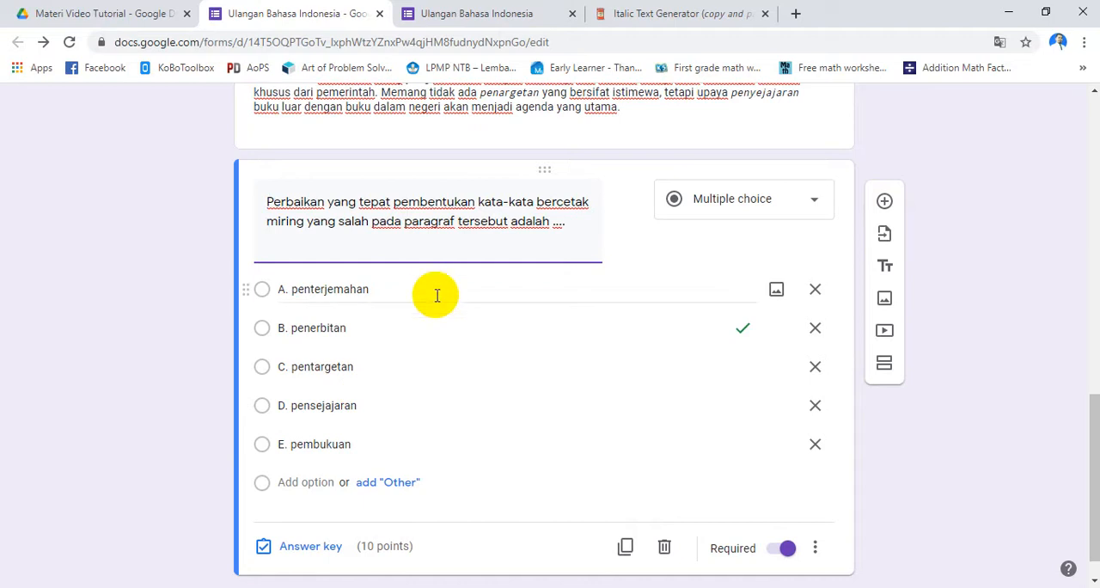
In the open form preview, go back to the student data page and continue to the Soal section again to refresh it
{"action": "scroll", "coordinate": [434, 343], "scroll_direction": "up", "scroll_amount": 1}
{"action": "scroll", "coordinate": [435, 344], "scroll_direction": "up", "scroll_amount": 2}
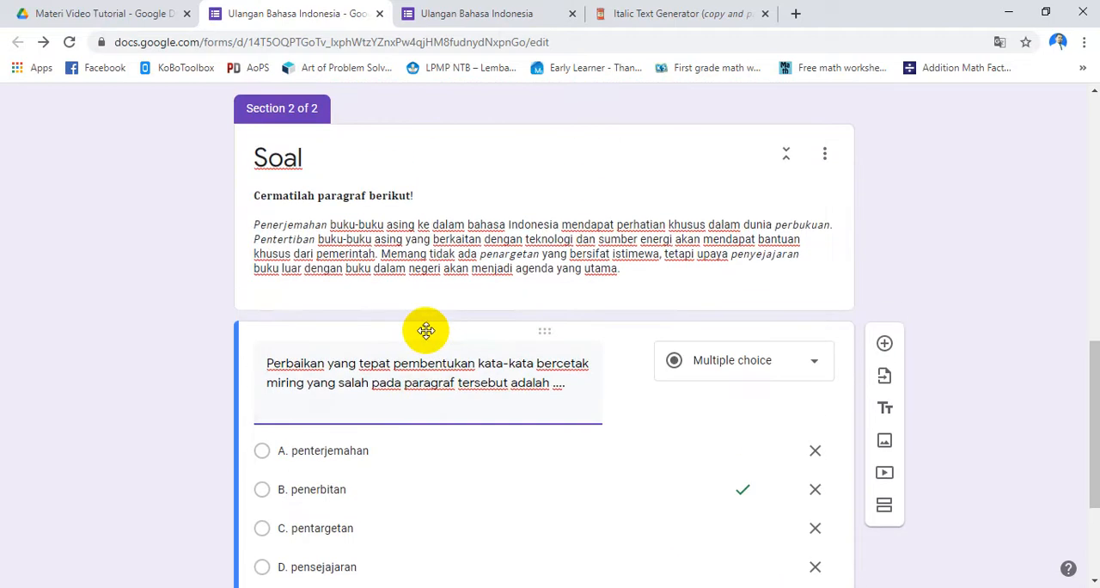
{"action": "scroll", "coordinate": [432, 275], "scroll_direction": "up", "scroll_amount": 3}
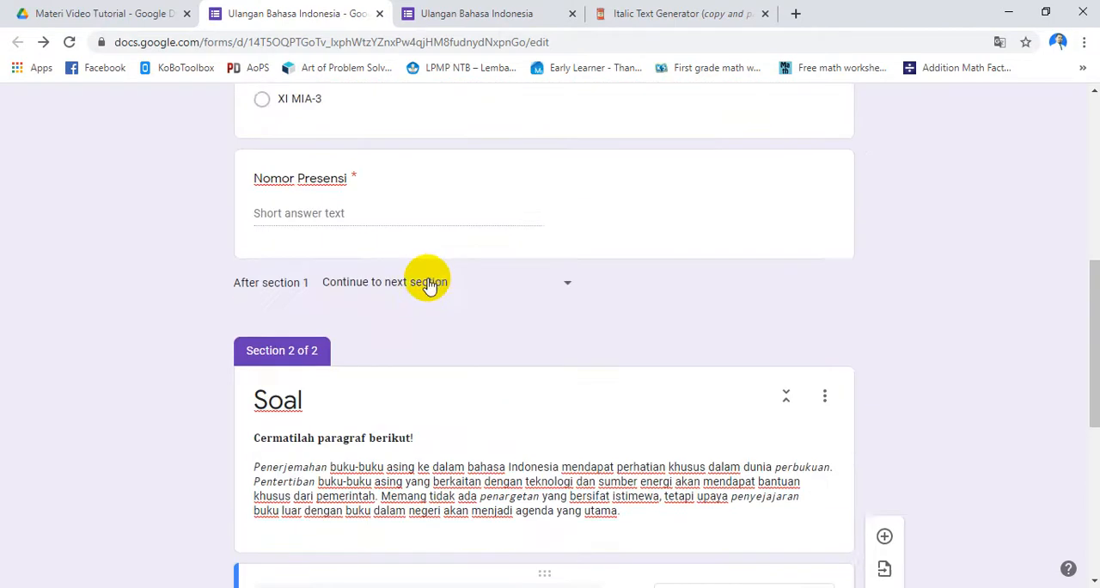
{"action": "scroll", "coordinate": [433, 297], "scroll_direction": "up", "scroll_amount": 3}
{"action": "scroll", "coordinate": [435, 305], "scroll_direction": "down", "scroll_amount": 5}
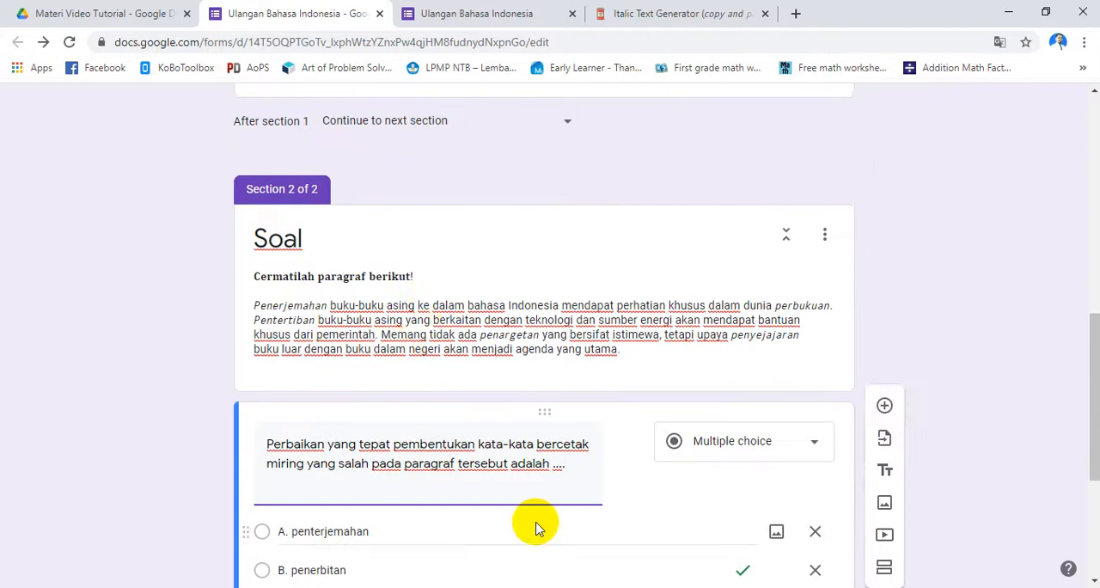
{"action": "scroll", "coordinate": [554, 429], "scroll_direction": "up", "scroll_amount": 5}
{"action": "left_click", "coordinate": [471, 13]}
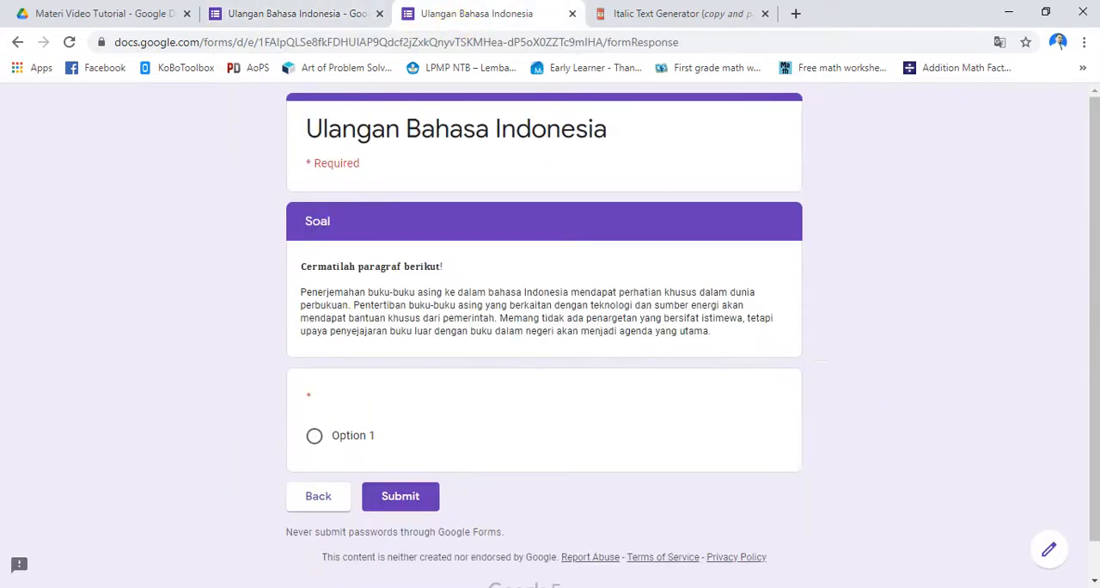
{"action": "left_click", "coordinate": [322, 497]}
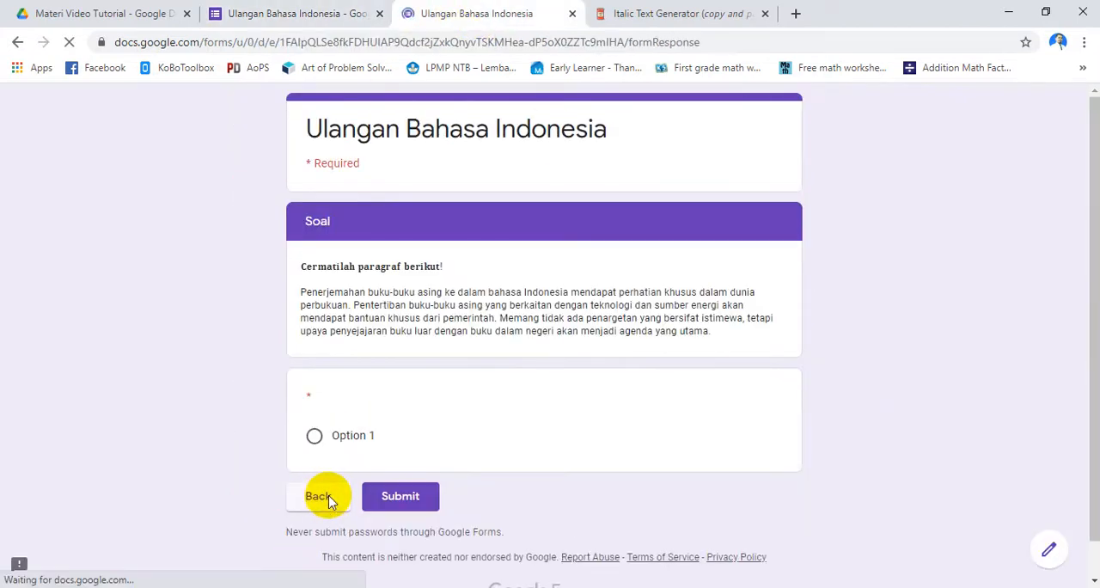
{"action": "scroll", "coordinate": [380, 494], "scroll_direction": "down", "scroll_amount": 3}
{"action": "left_click", "coordinate": [316, 458]}
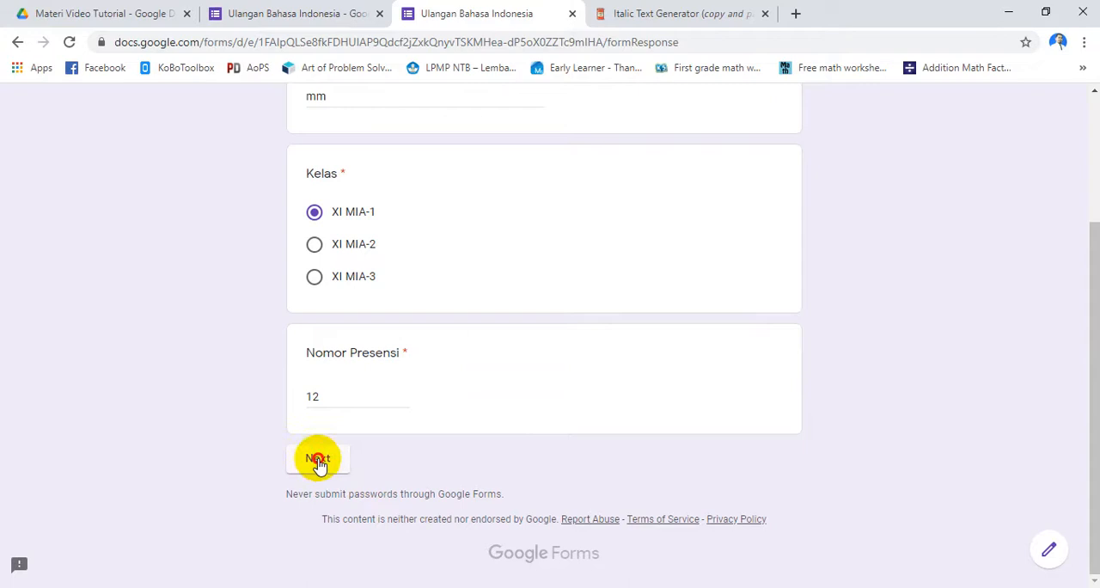
Remove the line break after "penyejajaran" in the form's Soal description and undo the extra deletion after "bantuan"
{"action": "scroll", "coordinate": [559, 449], "scroll_direction": "down", "scroll_amount": 3}
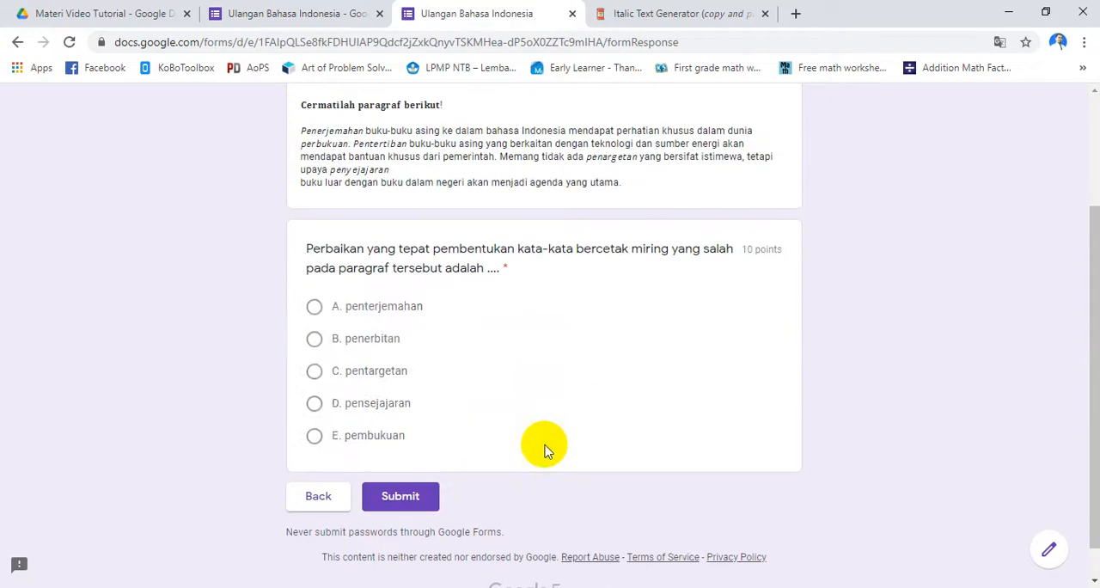
{"action": "scroll", "coordinate": [391, 198], "scroll_direction": "up", "scroll_amount": 3}
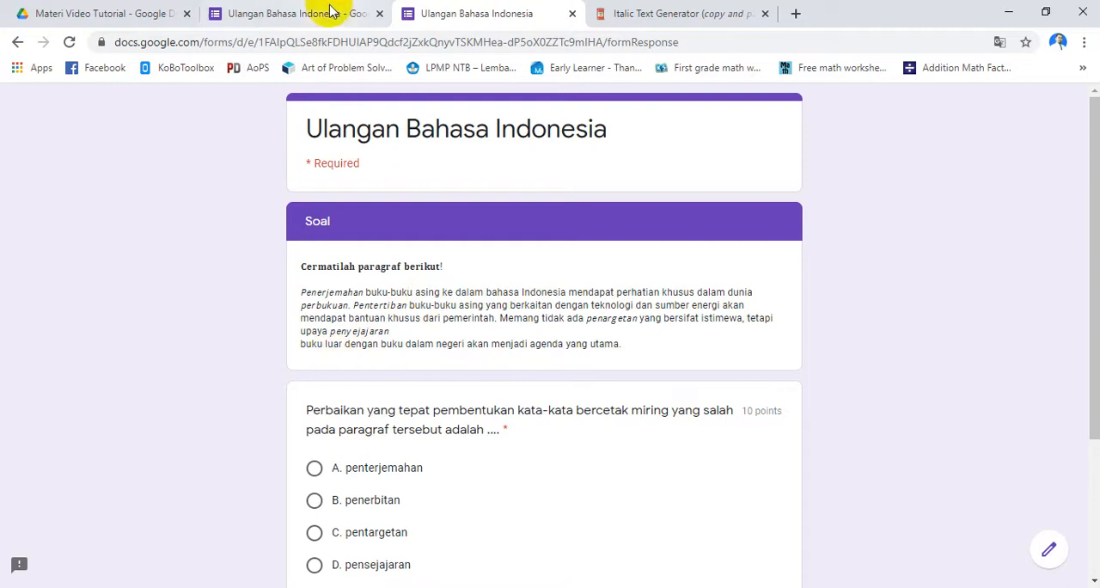
{"action": "left_click", "coordinate": [301, 13]}
{"action": "scroll", "coordinate": [515, 472], "scroll_direction": "up", "scroll_amount": 3}
{"action": "scroll", "coordinate": [490, 481], "scroll_direction": "down", "scroll_amount": 10}
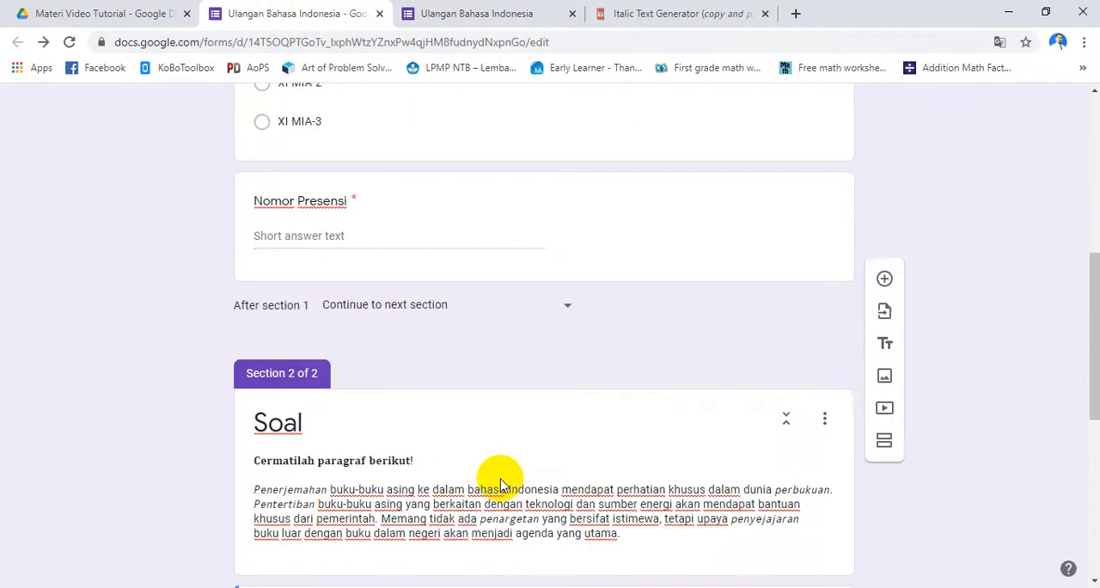
{"action": "left_click", "coordinate": [545, 405]}
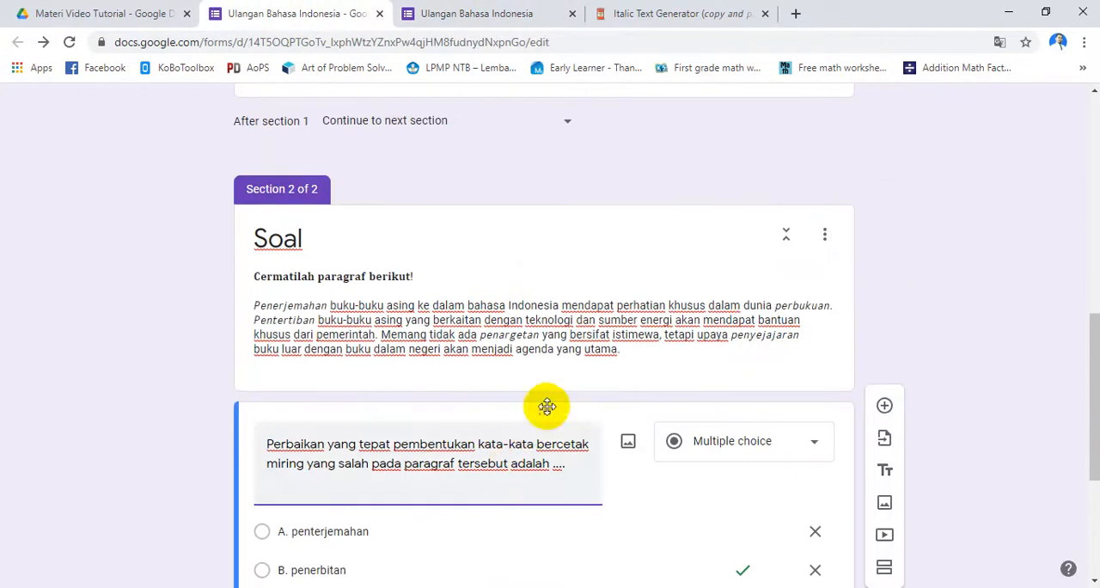
{"action": "left_click", "coordinate": [805, 331]}
{"action": "left_click", "coordinate": [801, 334]}
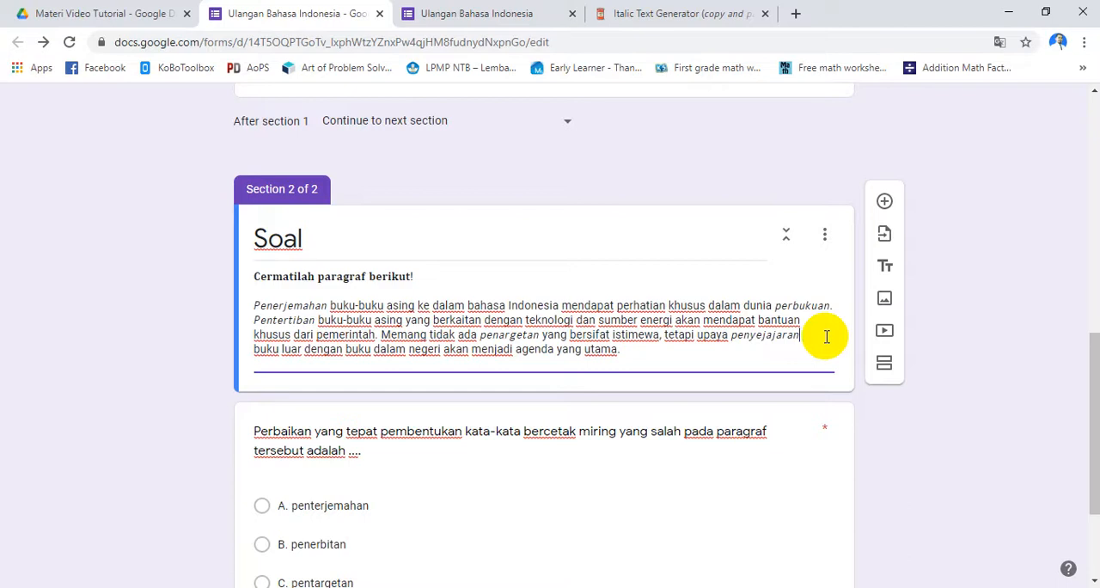
{"action": "key", "text": "Delete"}
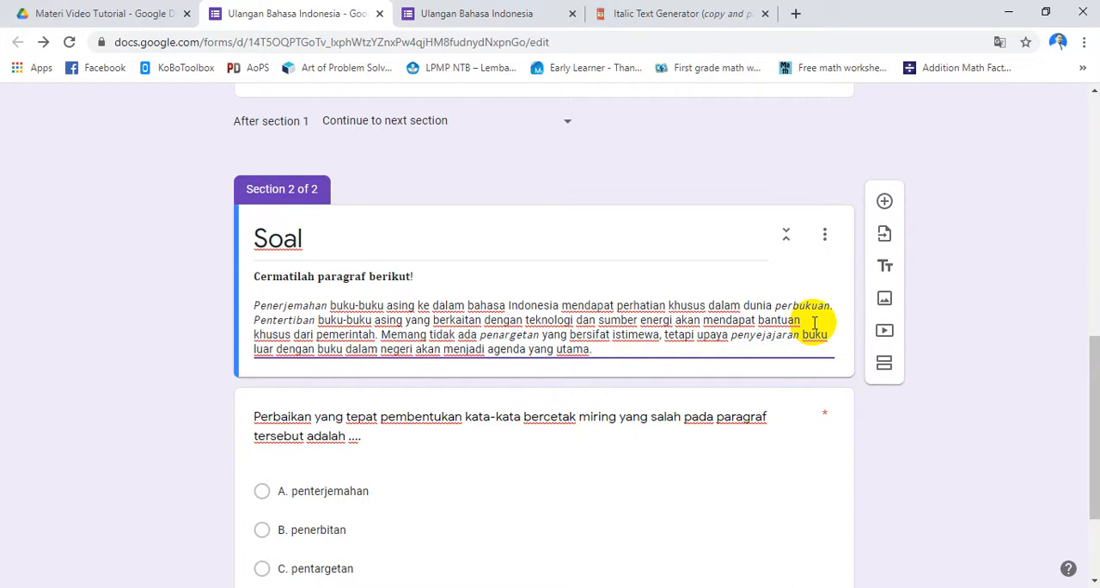
{"action": "key", "text": "Delete"}
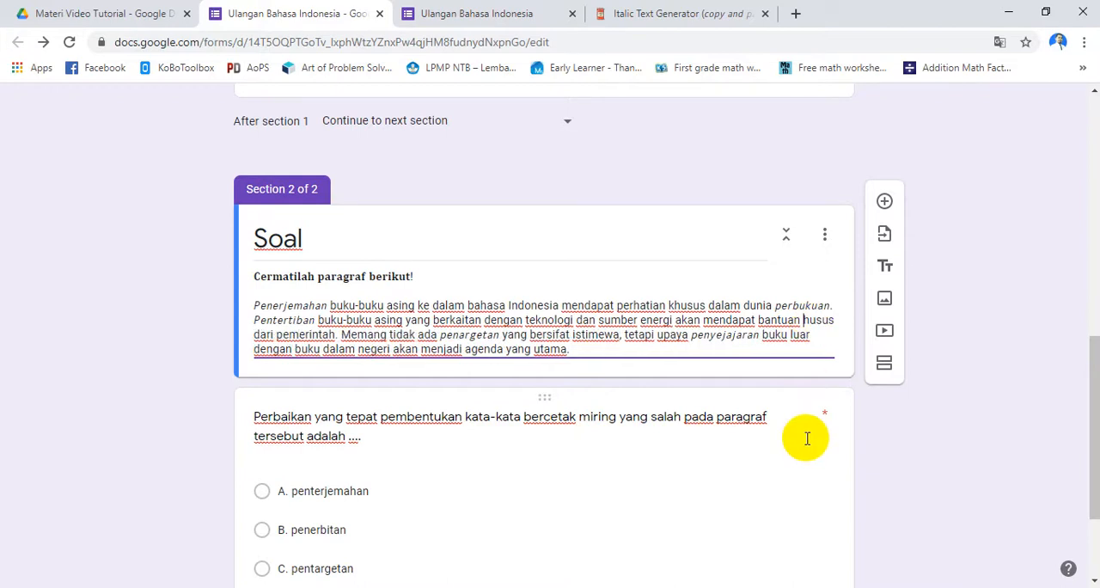
{"action": "key", "text": "ctrl+z"}
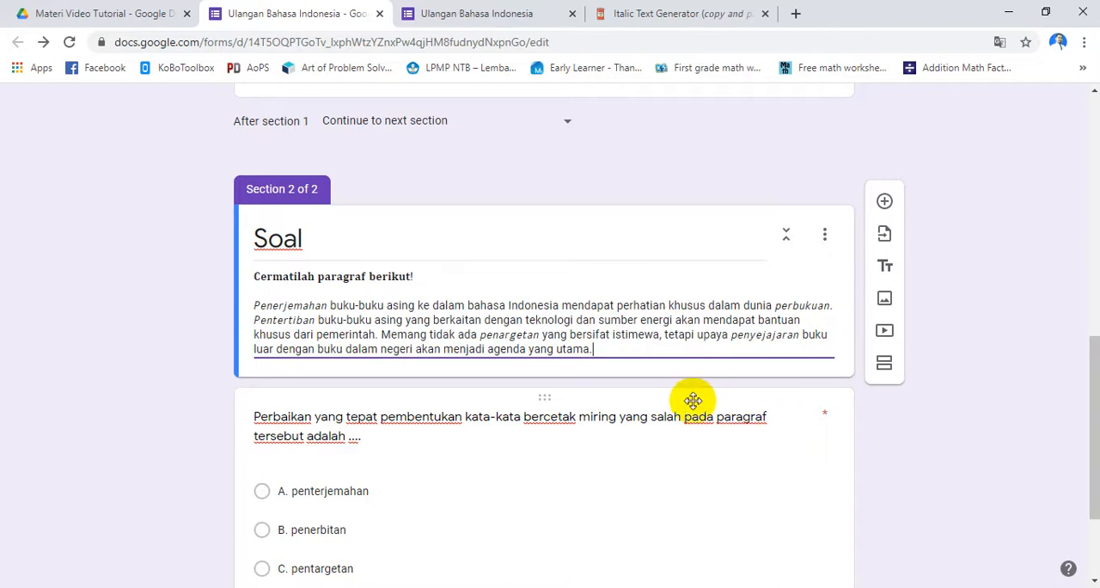
In the open form preview, return to the student data page and continue to Soal again to check the corrected paragraph
{"action": "left_click", "coordinate": [484, 15]}
{"action": "scroll", "coordinate": [368, 533], "scroll_direction": "down", "scroll_amount": 3}
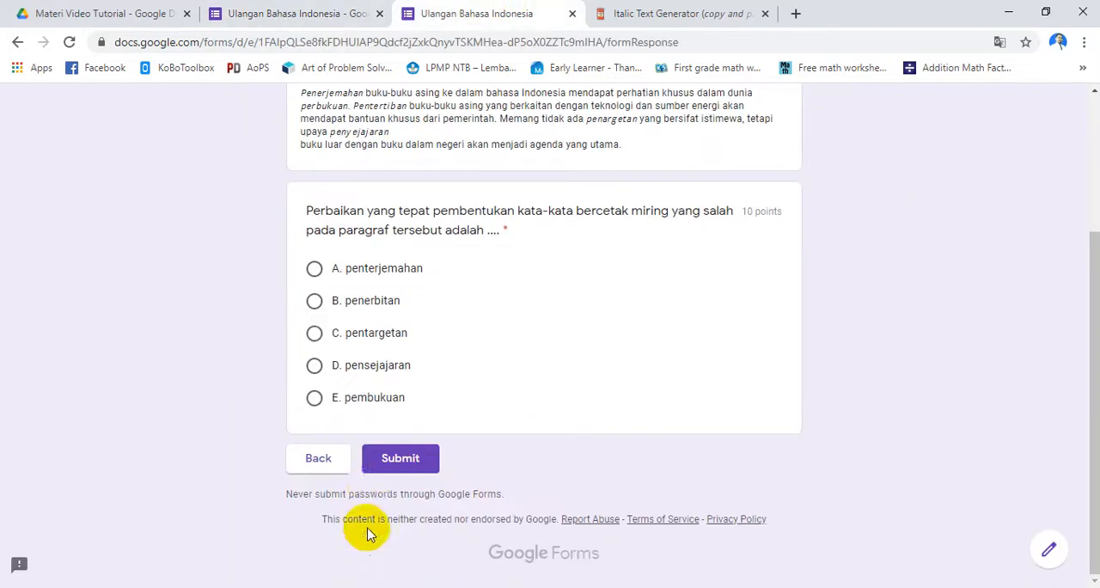
{"action": "left_click", "coordinate": [312, 460]}
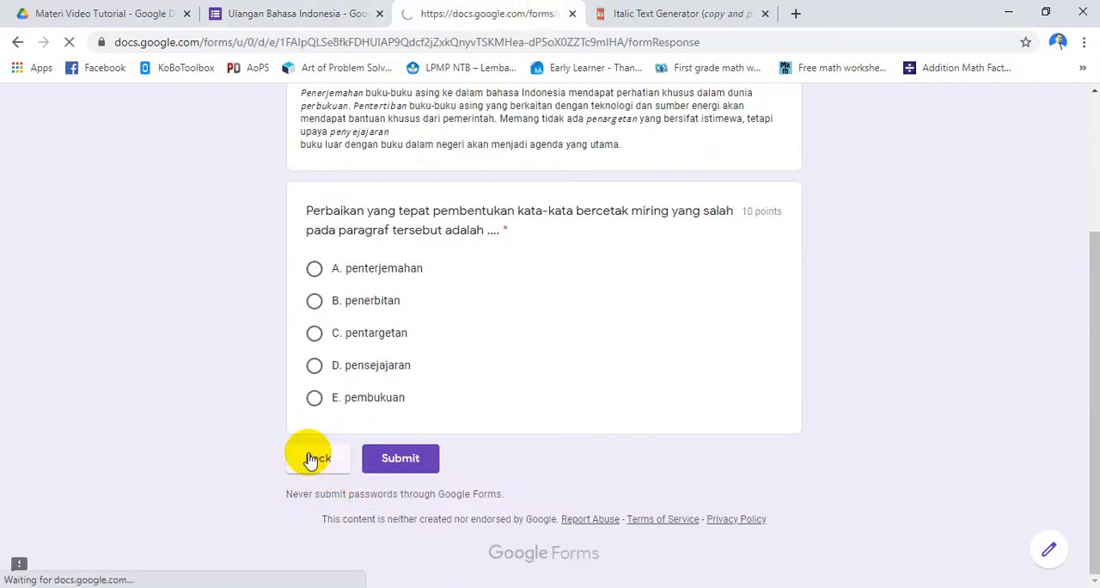
{"action": "scroll", "coordinate": [322, 464], "scroll_direction": "down", "scroll_amount": 3}
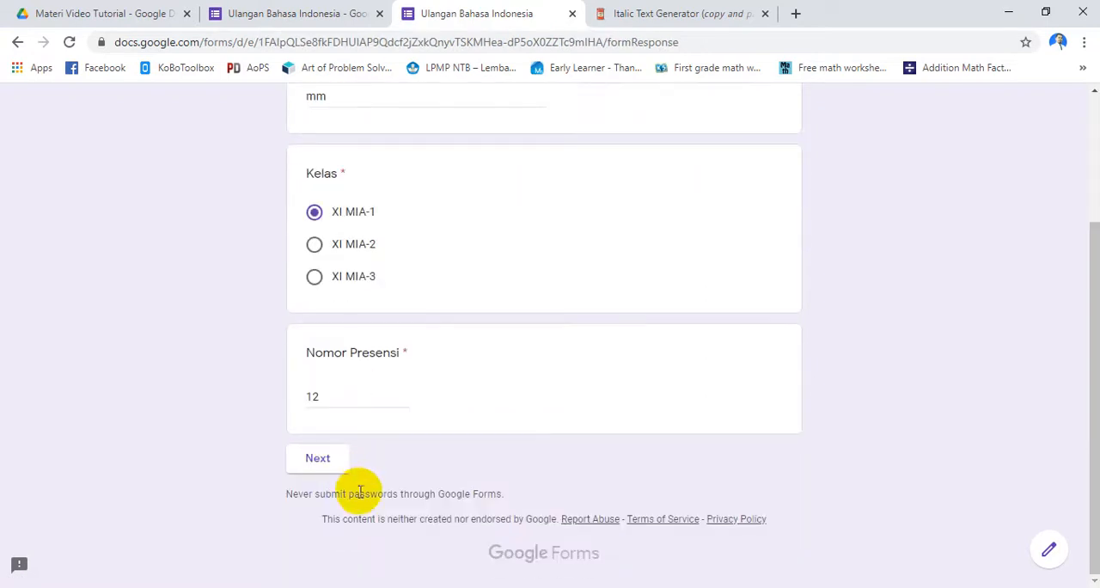
{"action": "left_click", "coordinate": [322, 462]}
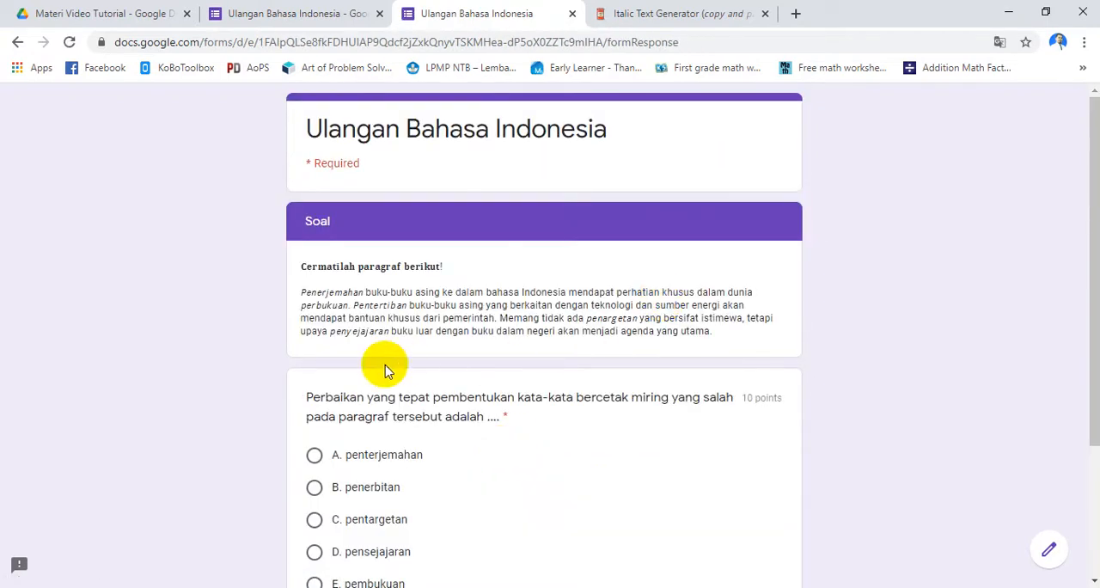
{"action": "scroll", "coordinate": [395, 300], "scroll_direction": "down", "scroll_amount": 1}
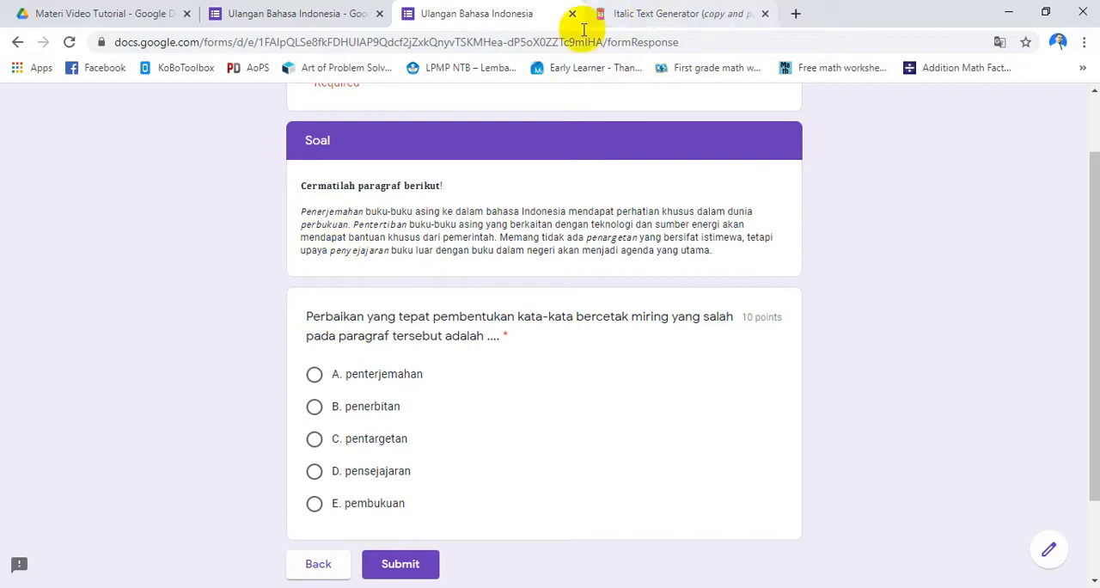
{"action": "scroll", "coordinate": [590, 450], "scroll_direction": "down", "scroll_amount": 2}
Switch to the Word document and examine question 3 with its underlined expression "naik pitamlah"
{"action": "key", "text": "alt+Tab"}
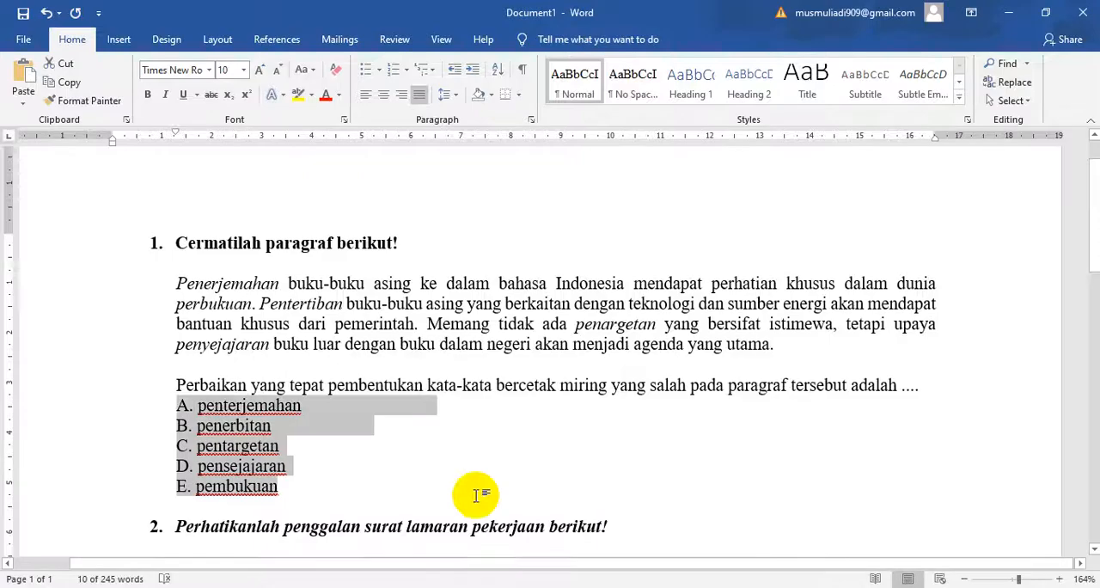
{"action": "scroll", "coordinate": [479, 490], "scroll_direction": "down", "scroll_amount": 8}
{"action": "scroll", "coordinate": [487, 450], "scroll_direction": "down", "scroll_amount": 4}
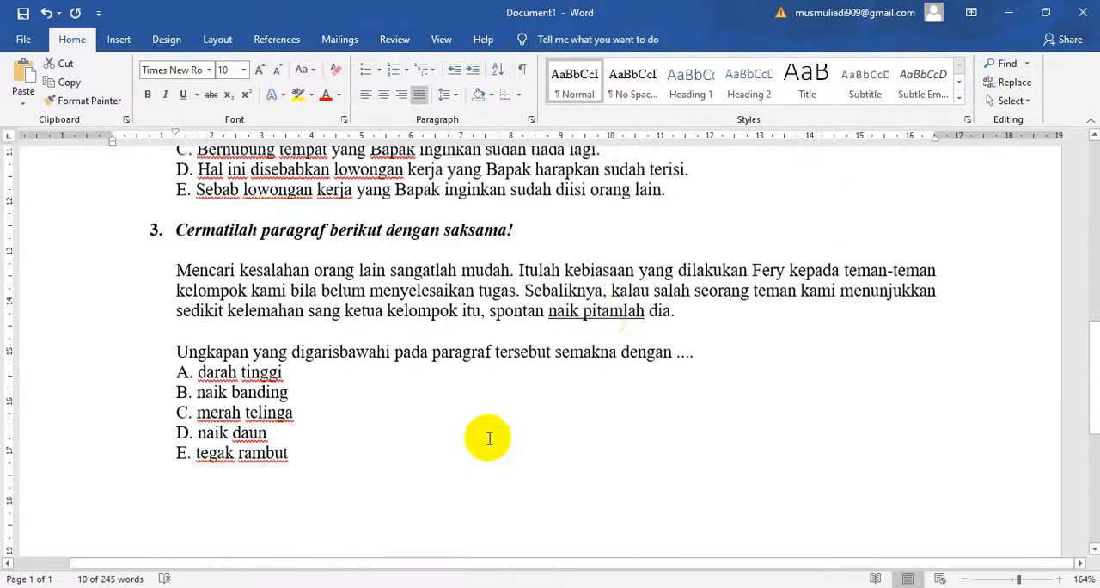
{"action": "left_click", "coordinate": [619, 266]}
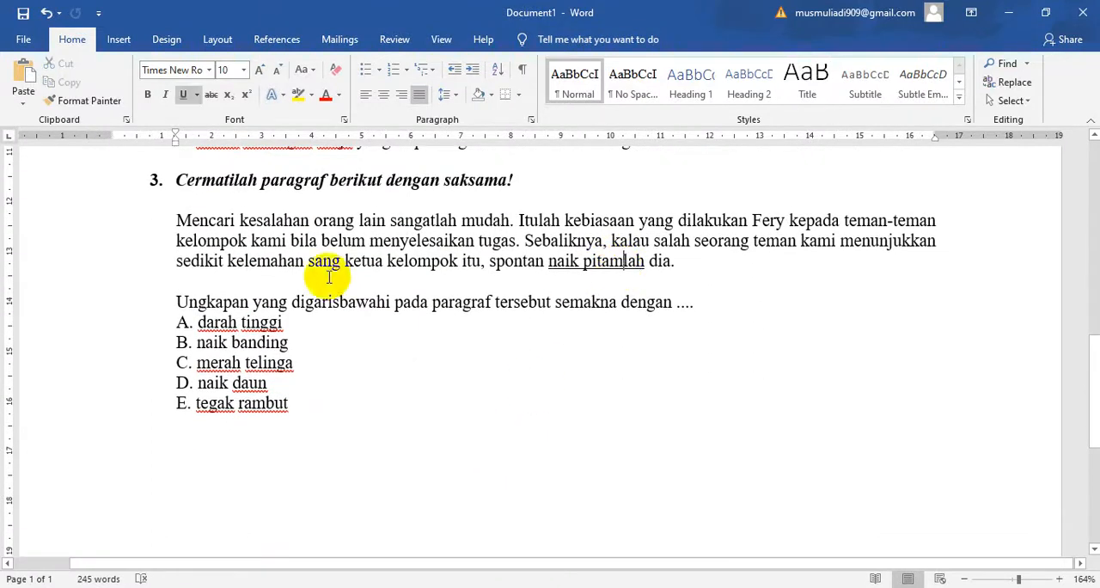
{"action": "scroll", "coordinate": [196, 348], "scroll_direction": "up", "scroll_amount": 1}
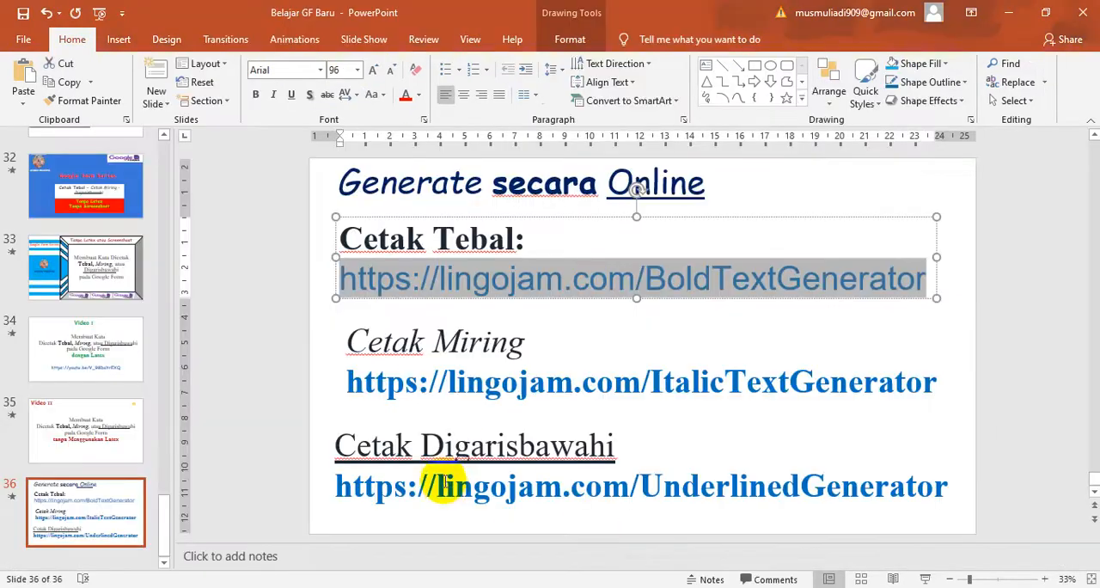
{"action": "left_click", "coordinate": [446, 487]}
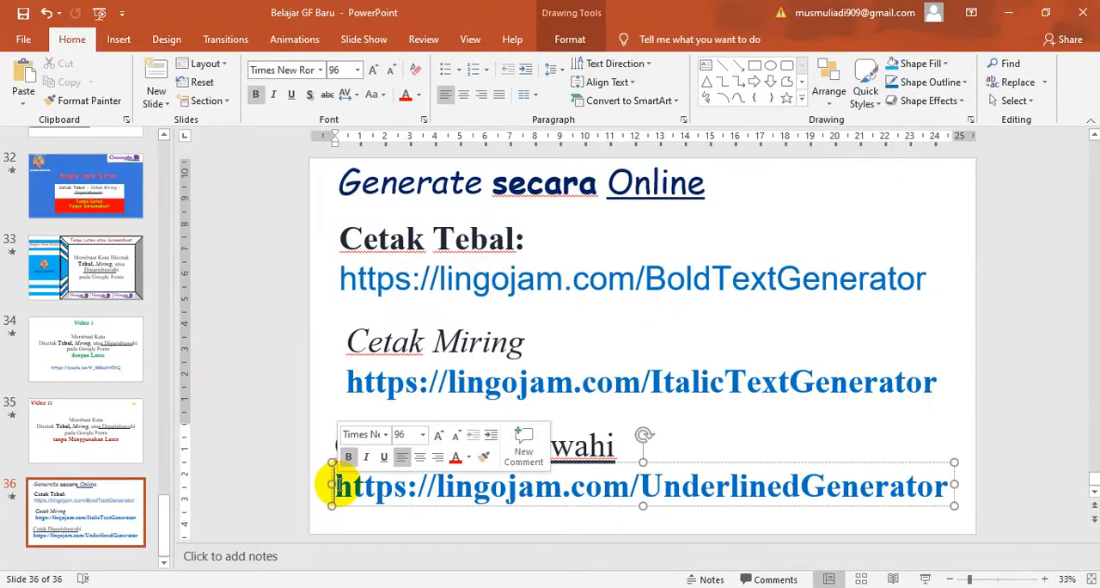
{"action": "key", "text": "ctrl+a"}
{"action": "left_click", "coordinate": [473, 489]}
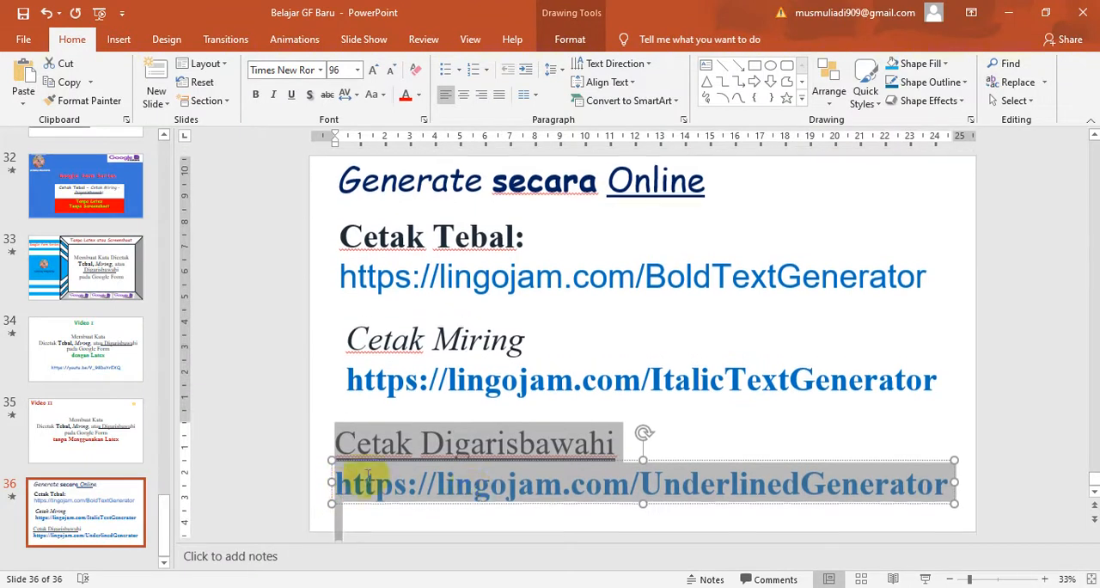
{"action": "left_click_drag", "start_coordinate": [352, 486], "coordinate": [874, 505]}
{"action": "key", "text": "ctrl+c"}
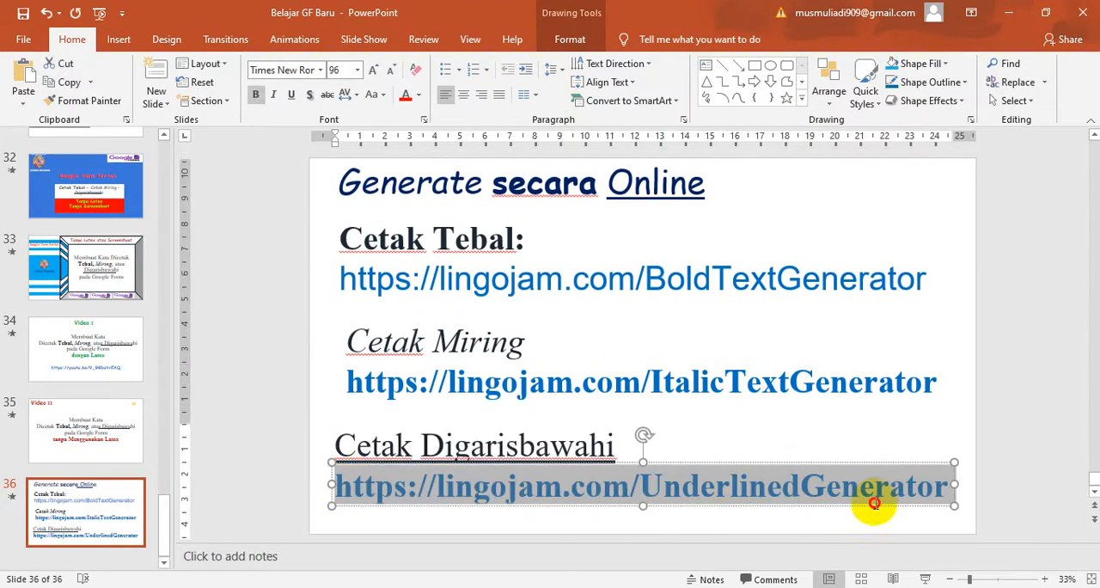
{"action": "key", "text": "alt+Tab"}
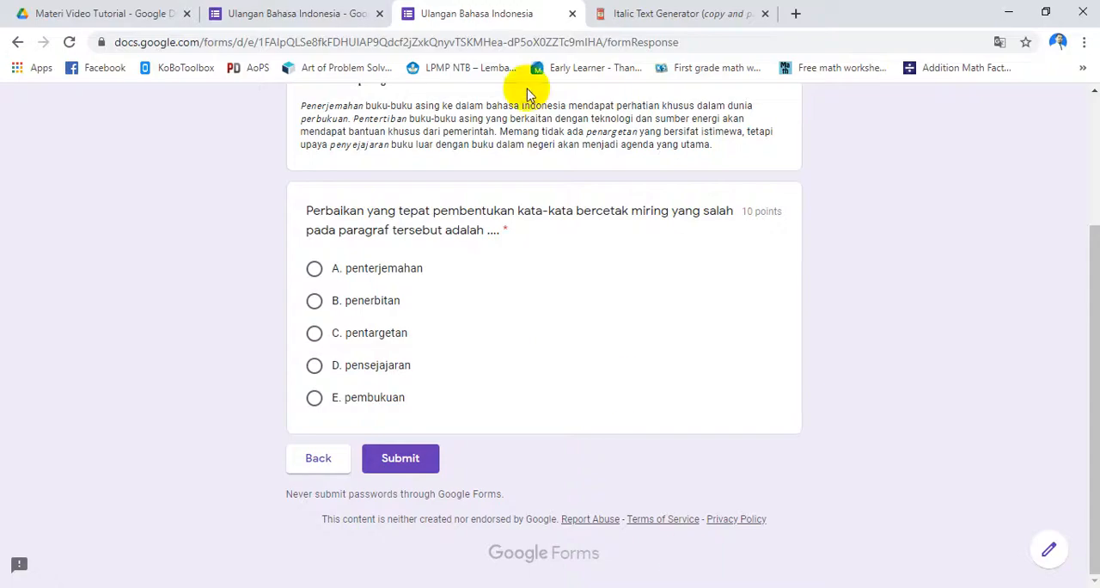
{"action": "left_click", "coordinate": [649, 19]}
{"action": "left_click_drag", "start_coordinate": [287, 42], "coordinate": [21, 52]}
{"action": "key", "text": "ctrl+v"}
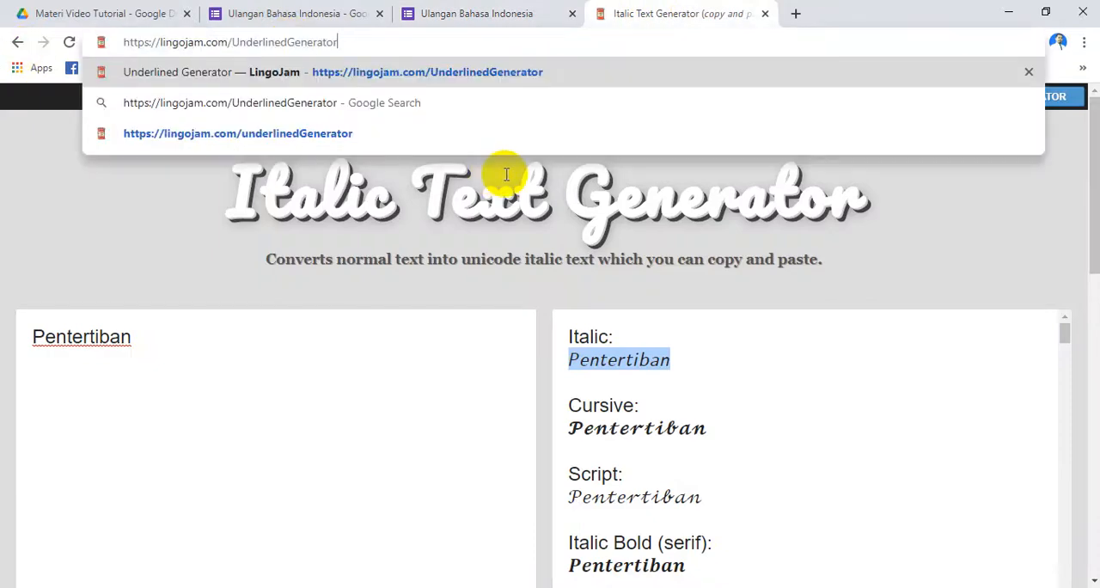
{"action": "key", "text": "Return"}
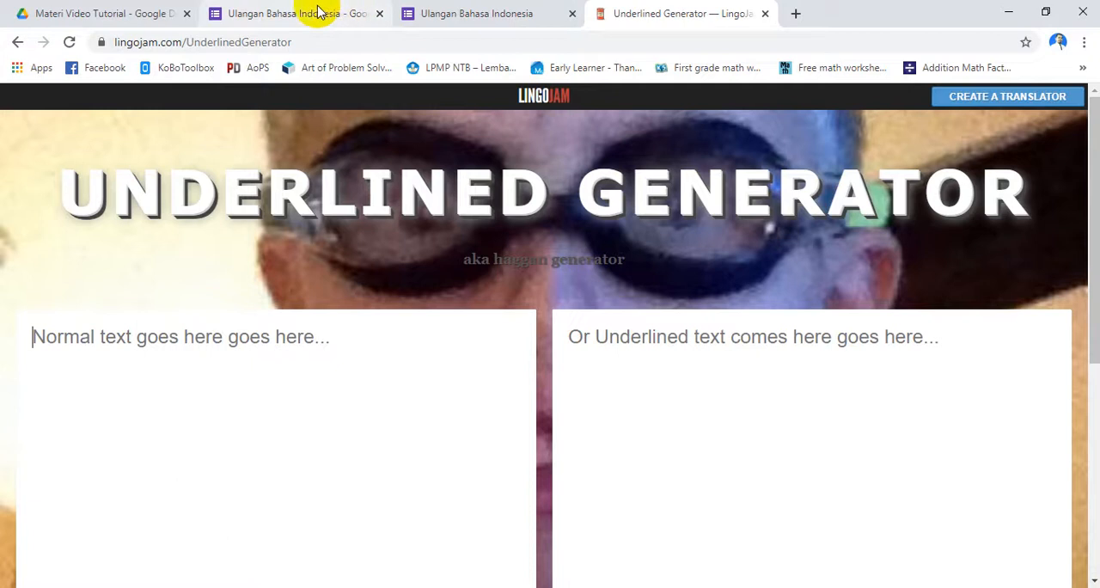
In the form editor, insert the number "1." before "Cermatilah paragraf berikut!" in the Soal description
{"action": "left_click", "coordinate": [318, 13]}
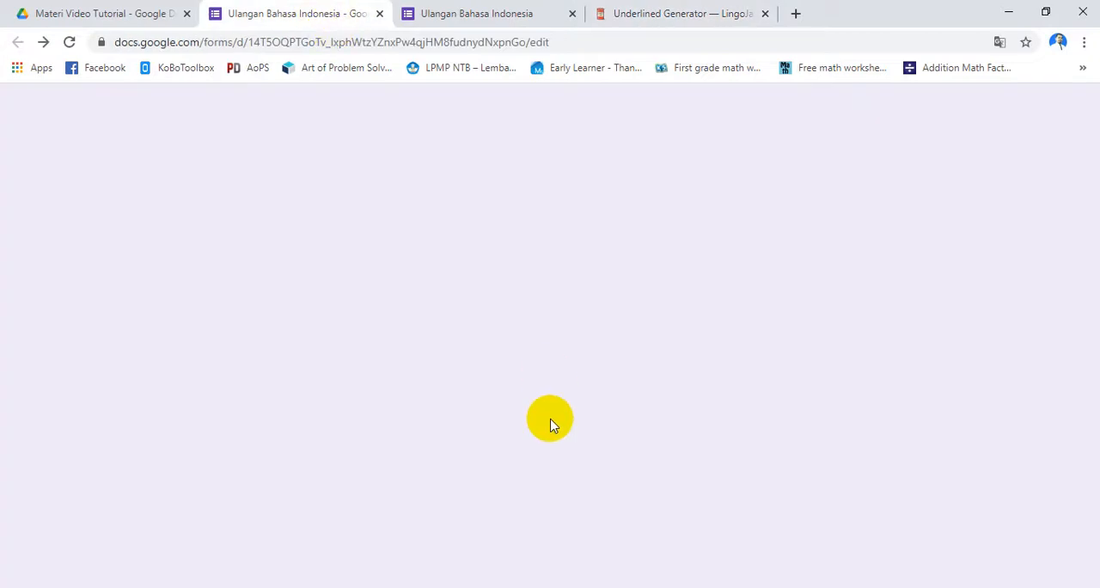
{"action": "scroll", "coordinate": [397, 351], "scroll_direction": "up", "scroll_amount": 4}
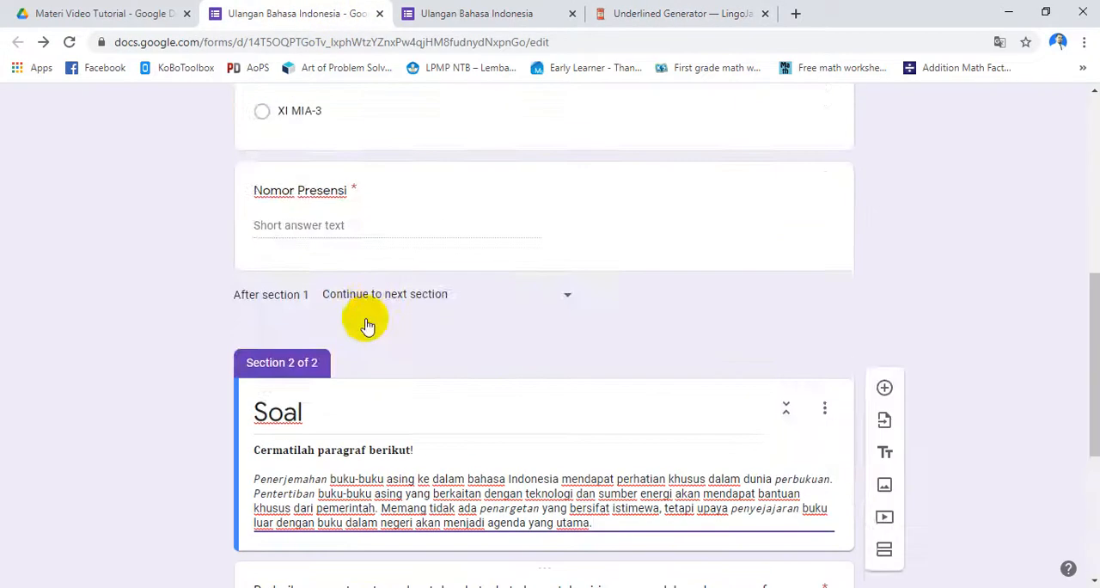
{"action": "scroll", "coordinate": [366, 325], "scroll_direction": "down", "scroll_amount": 4}
{"action": "scroll", "coordinate": [286, 209], "scroll_direction": "up", "scroll_amount": 1}
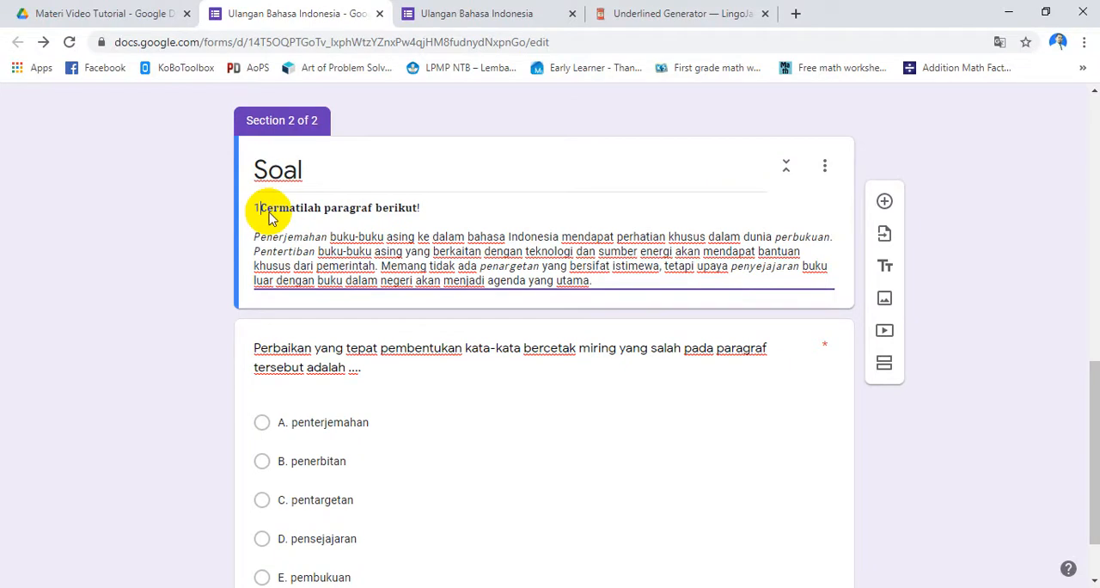
{"action": "type", "text": "."}
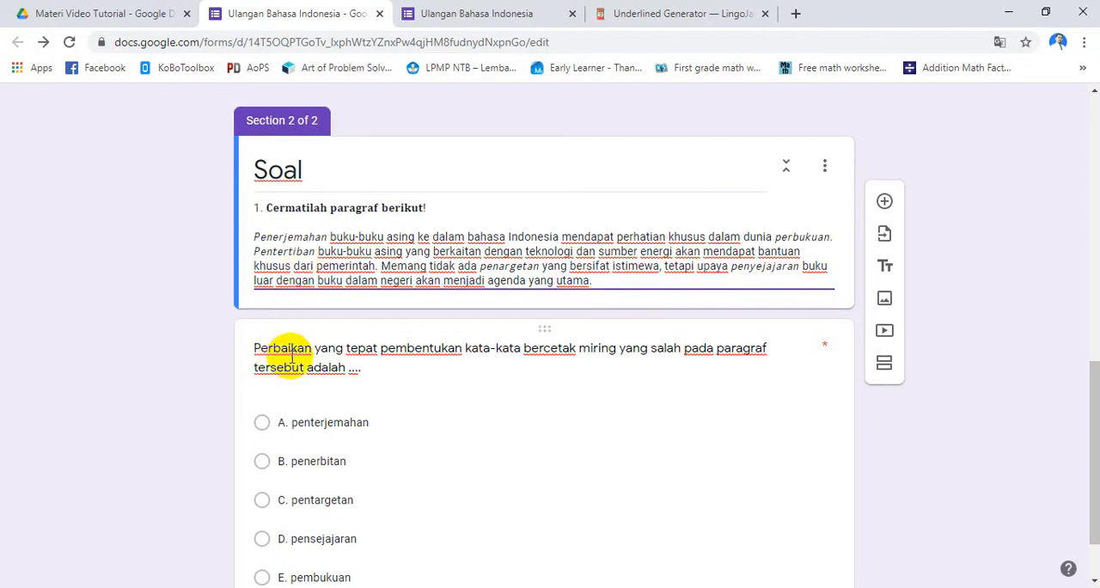
Insert "1." before the "Perbaikan yang tepat" question title so it matches the numbered description
{"action": "left_click", "coordinate": [281, 360]}
{"action": "left_click", "coordinate": [267, 361]}
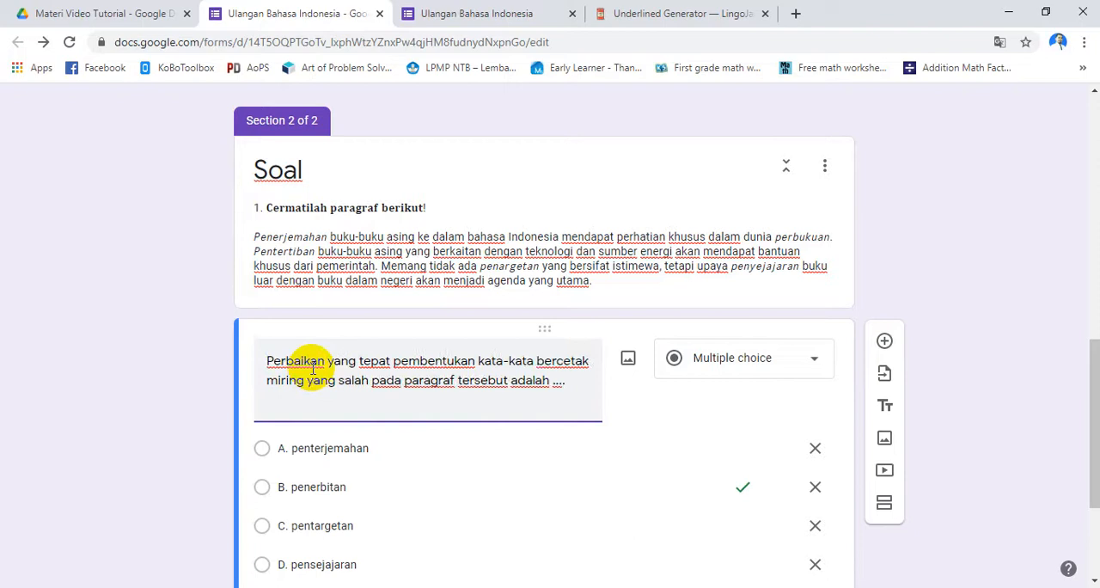
{"action": "type", "text": "1."}
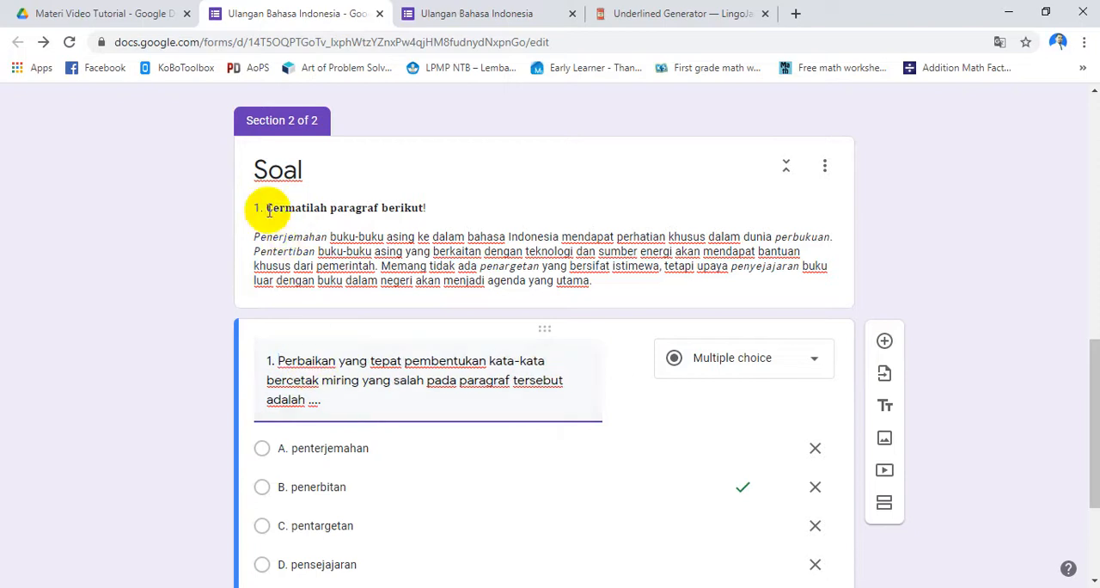
{"action": "left_click", "coordinate": [269, 211]}
{"action": "left_click", "coordinate": [265, 212]}
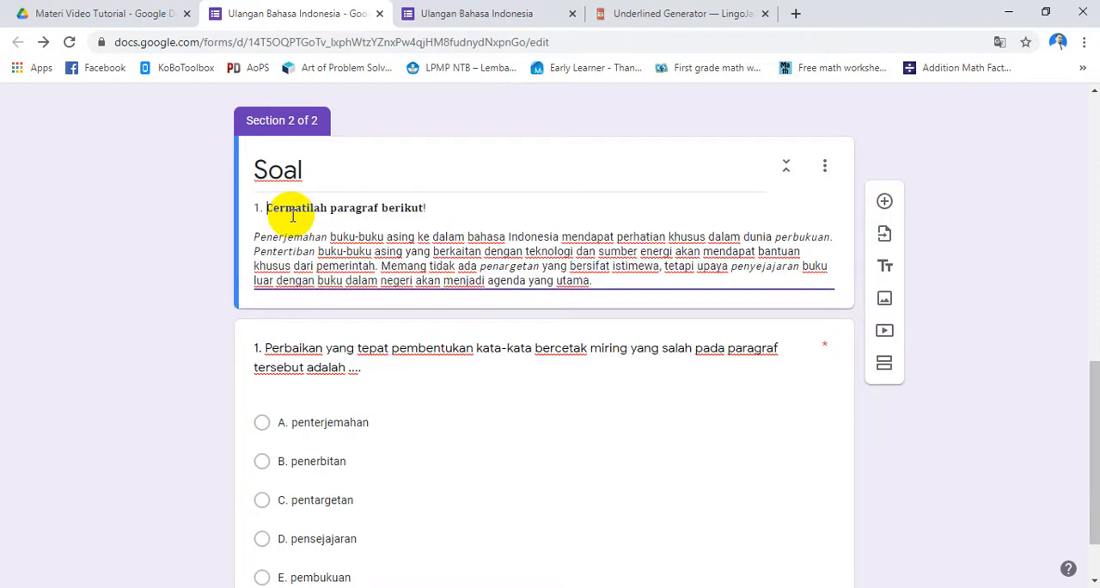
Add a new multiple choice question below question 1 and activate its empty title for text entry
{"action": "scroll", "coordinate": [582, 489], "scroll_direction": "down", "scroll_amount": 2}
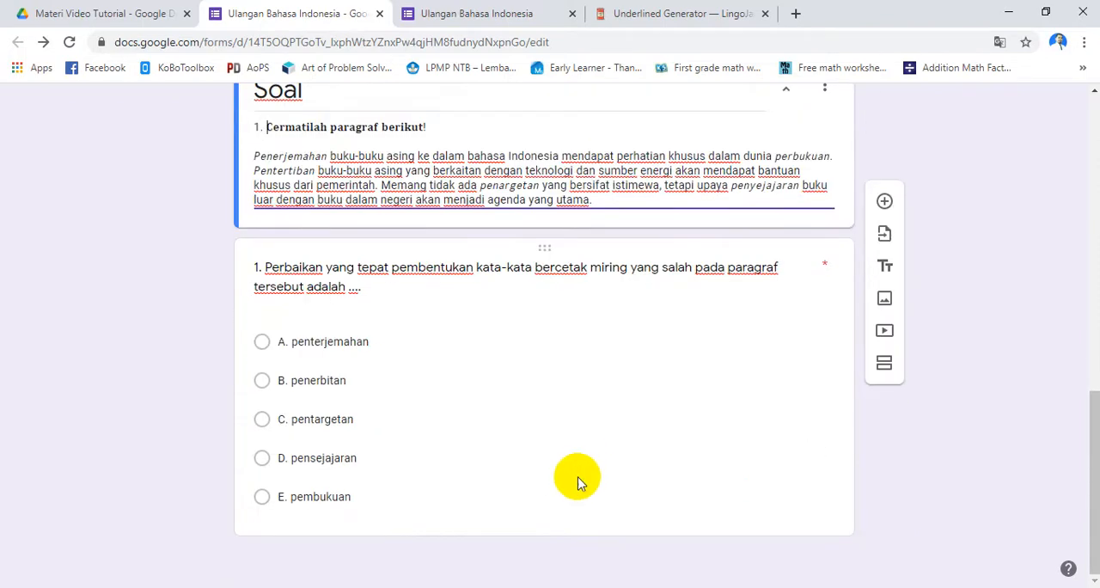
{"action": "left_click", "coordinate": [395, 430]}
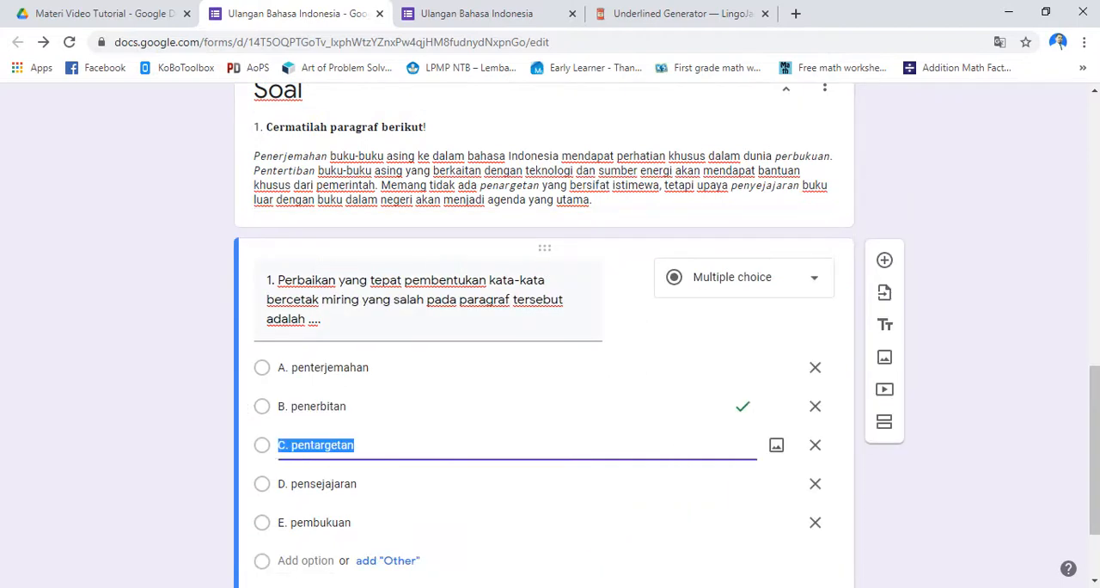
{"action": "key", "text": "alt+Tab"}
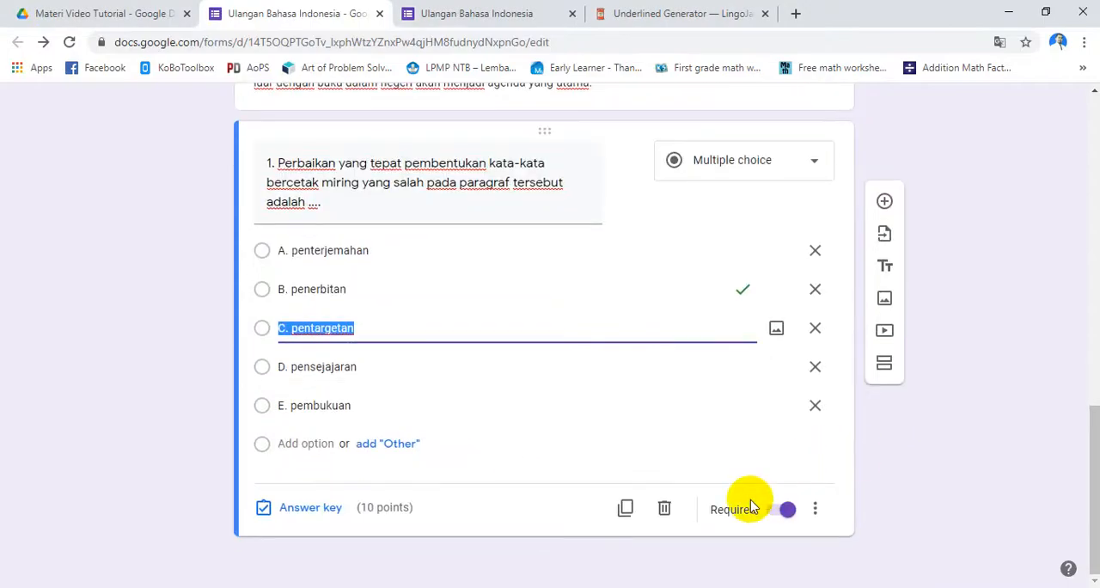
{"action": "left_click", "coordinate": [884, 201]}
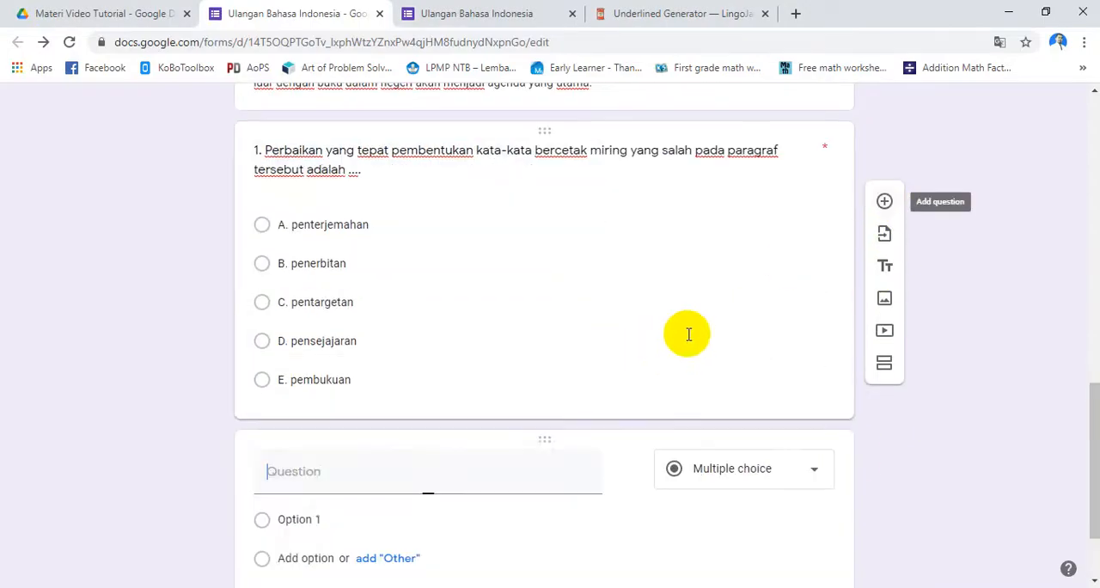
{"action": "left_click", "coordinate": [313, 471]}
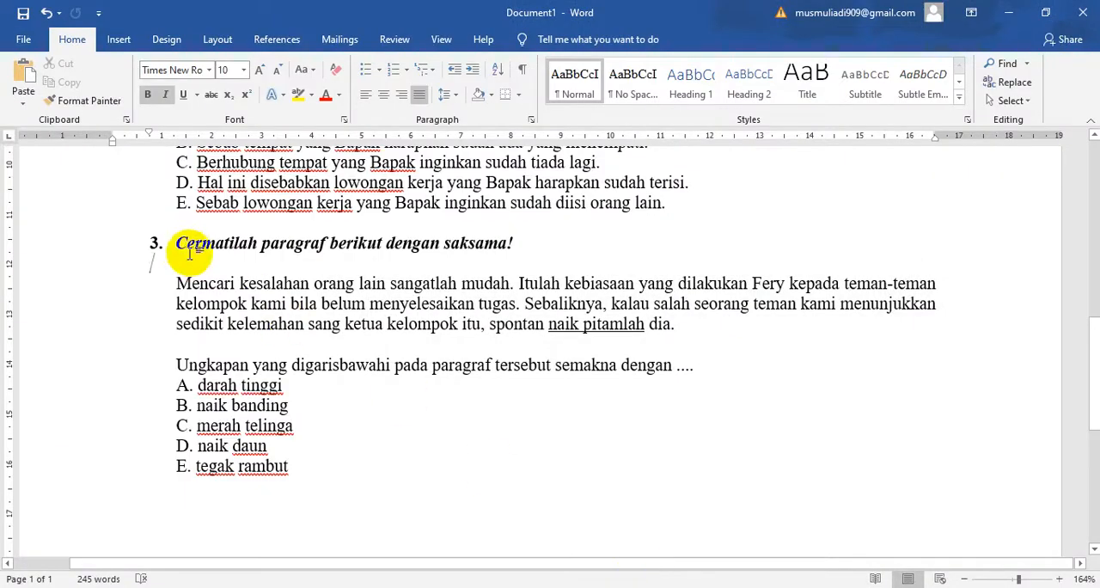
Copy question 3's instruction and paragraph from Word into the new question's title, then cut everything after "3."
{"action": "left_click_drag", "start_coordinate": [177, 244], "coordinate": [689, 332]}
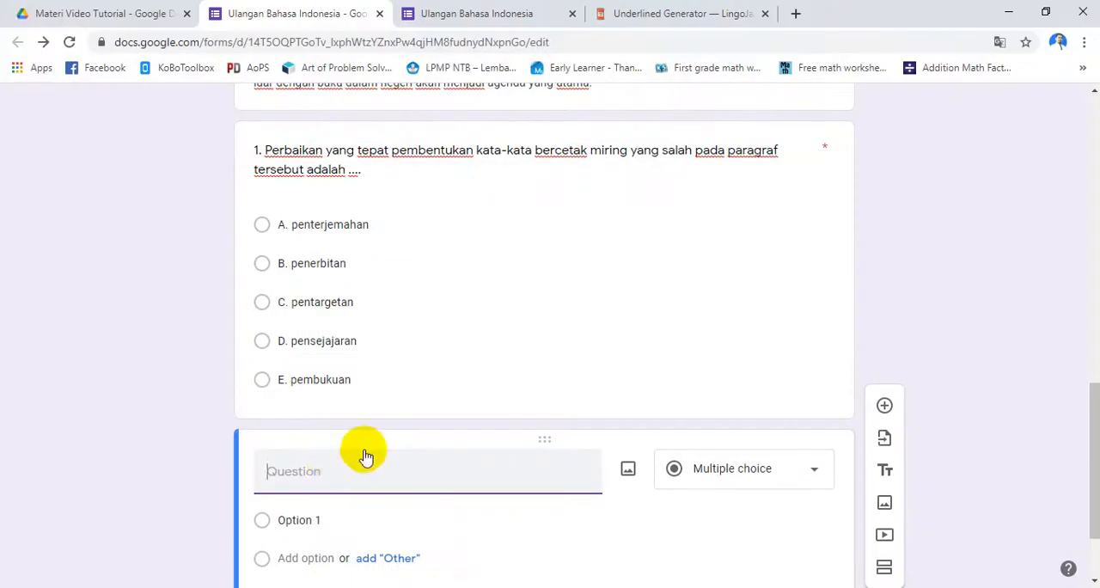
{"action": "left_click", "coordinate": [330, 468]}
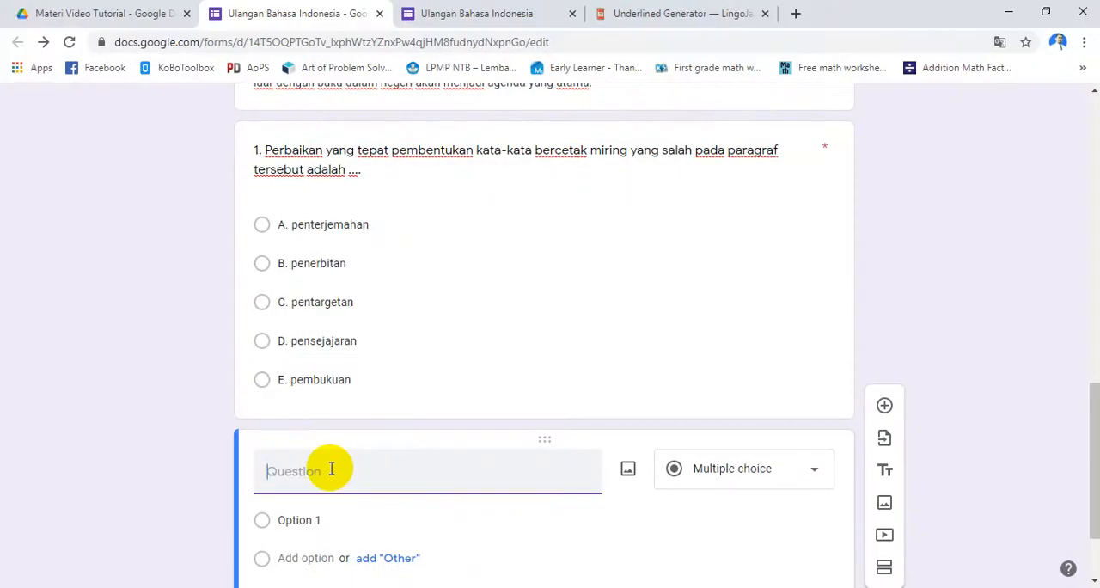
{"action": "type", "text": "3.\tCermatilah paragraf berikut dengan saksamaMencari kesalahan orang lain sangatlah mudah. Itulah kebiasaan yang dilakukan Fery kepada teman-teman kelompok kami bila belum menyelesaikan tugas. Sebaliknya, kalau salah seorang teman kami menunjukkan sedikit kelemahan sang ketua kelompok itu, spontan naik pitamlah dia."}
{"action": "scroll", "coordinate": [503, 490], "scroll_direction": "down", "scroll_amount": 3}
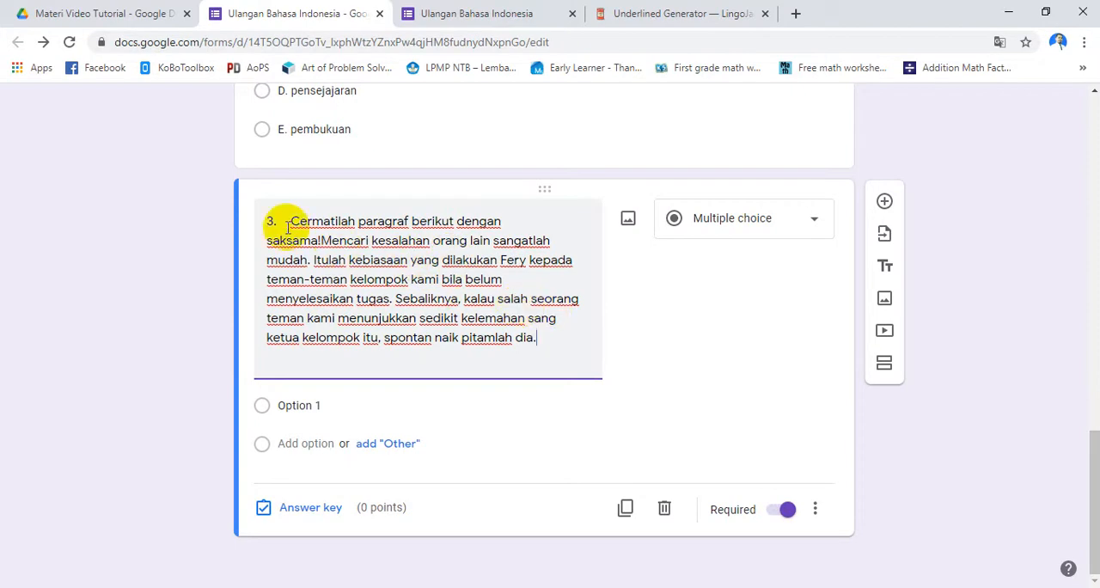
{"action": "left_click_drag", "start_coordinate": [293, 223], "coordinate": [560, 359]}
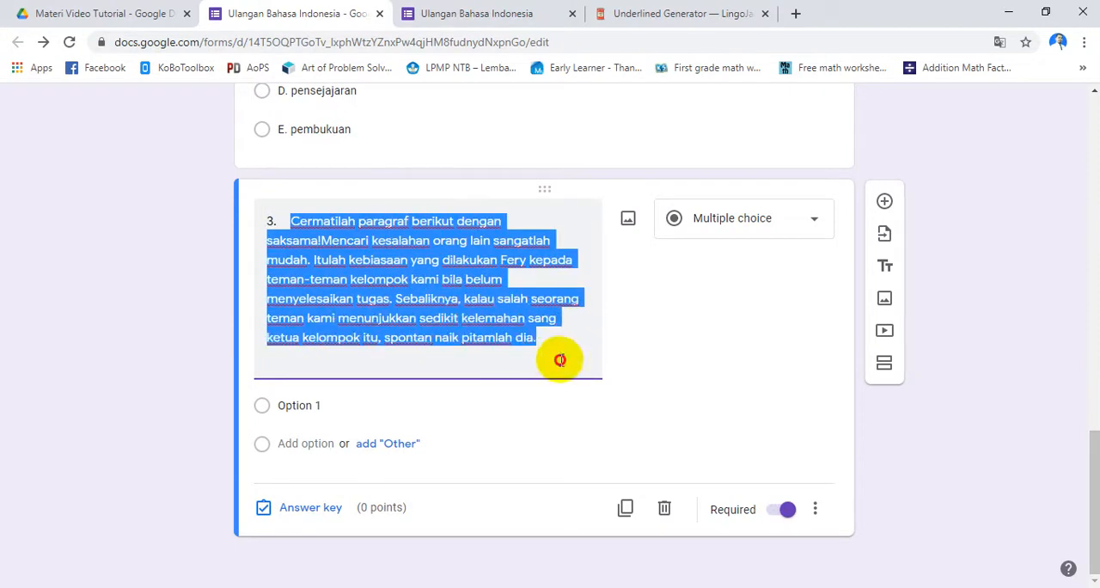
{"action": "key", "text": "ctrl+x"}
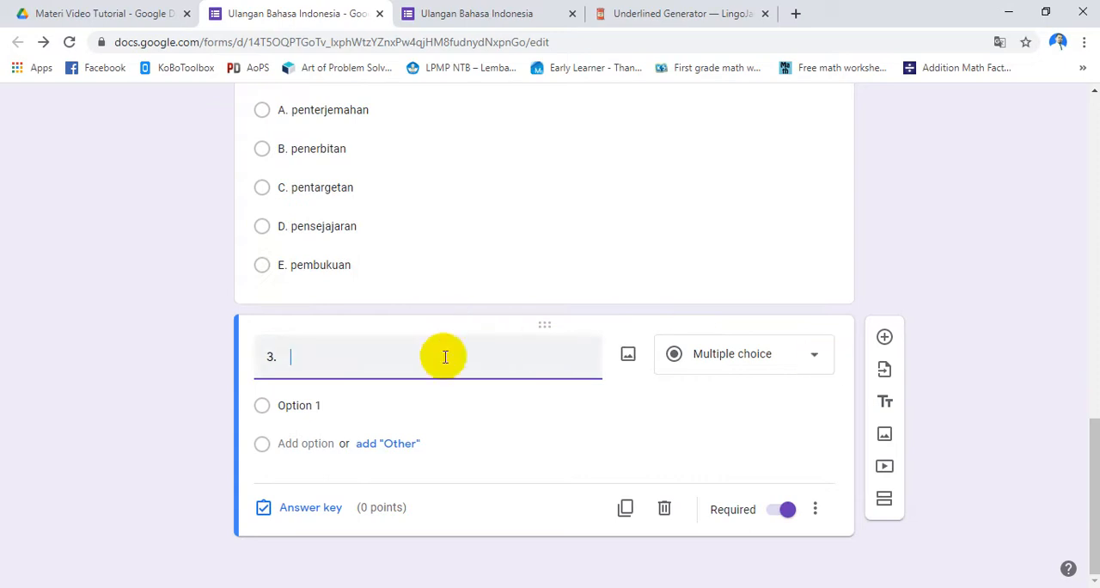
Add a title and description block between question 1 and the new multiple choice question
{"action": "left_click", "coordinate": [380, 264]}
{"action": "scroll", "coordinate": [387, 292], "scroll_direction": "up", "scroll_amount": 7}
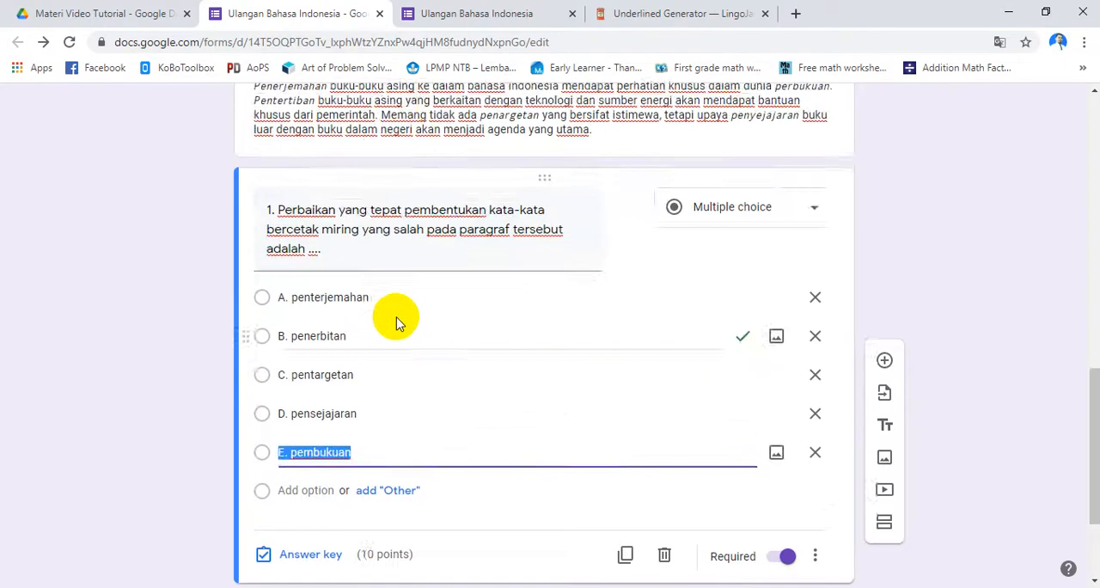
{"action": "scroll", "coordinate": [357, 338], "scroll_direction": "down", "scroll_amount": 7}
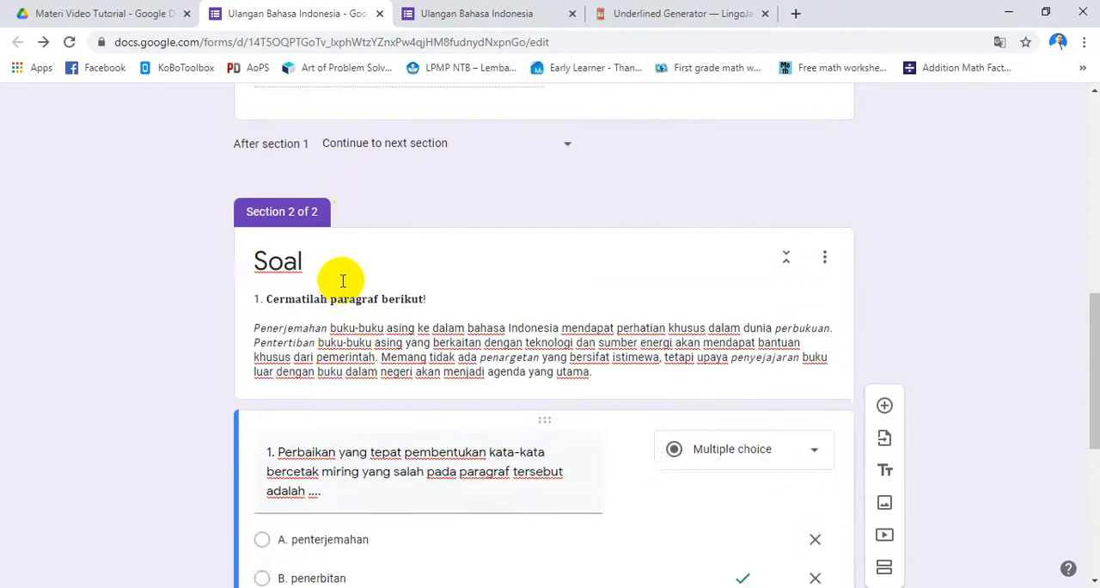
{"action": "scroll", "coordinate": [396, 335], "scroll_direction": "up", "scroll_amount": 2}
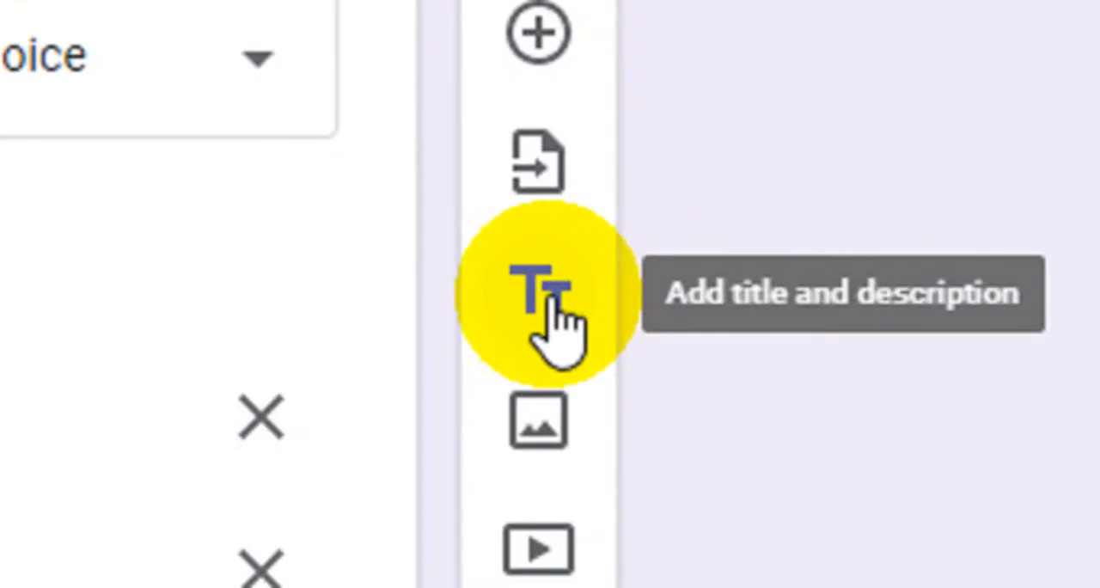
{"action": "left_click", "coordinate": [550, 297]}
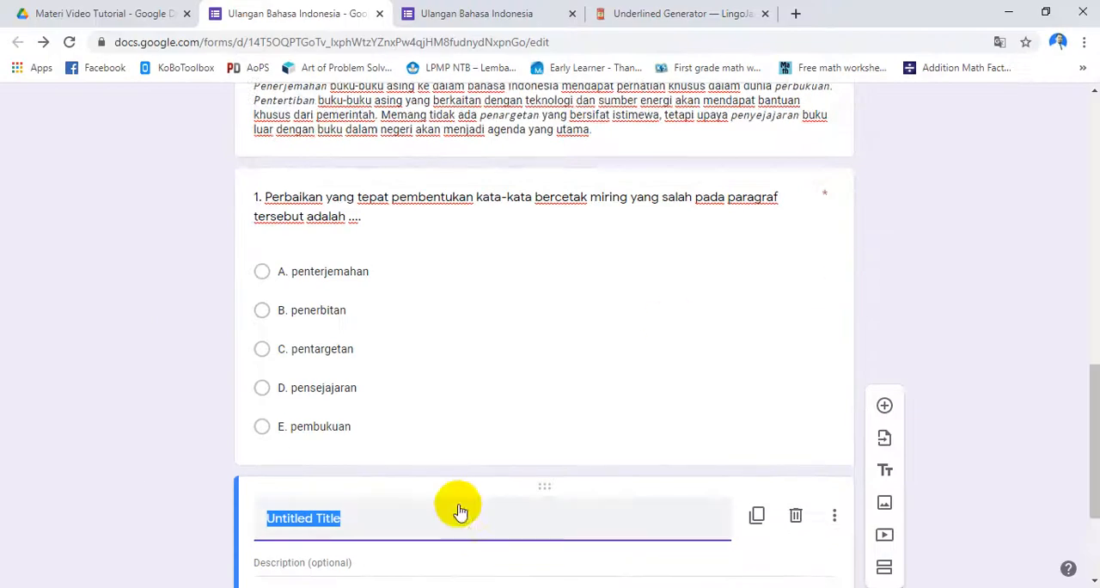
{"action": "scroll", "coordinate": [457, 509], "scroll_direction": "down", "scroll_amount": 2}
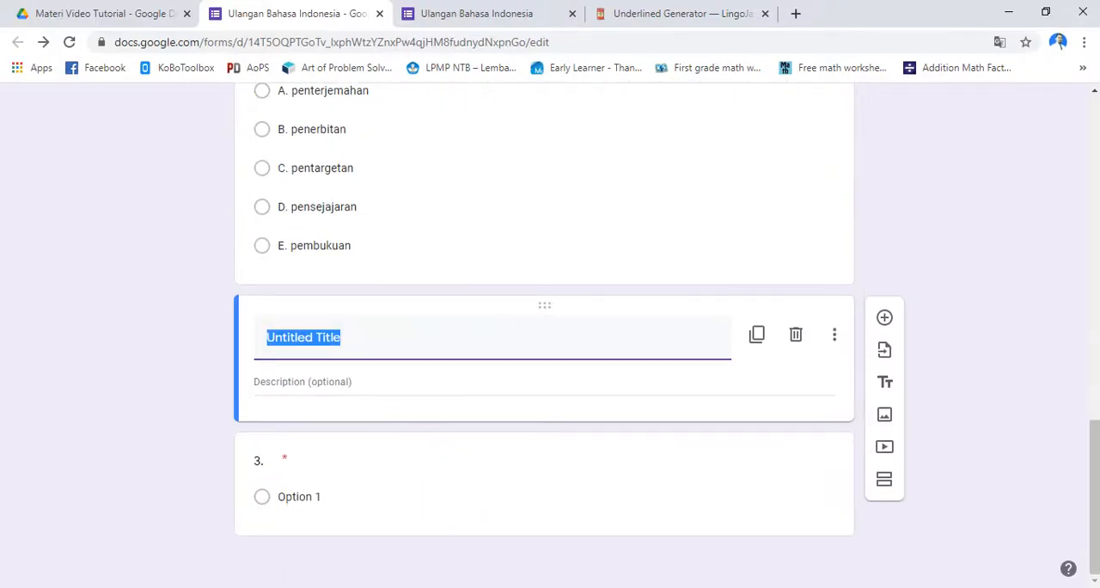
Copy the "Mencari kesalahan orang lain" paragraph from Word into the new block's description
{"action": "mouse_move", "coordinate": [691, 587]}
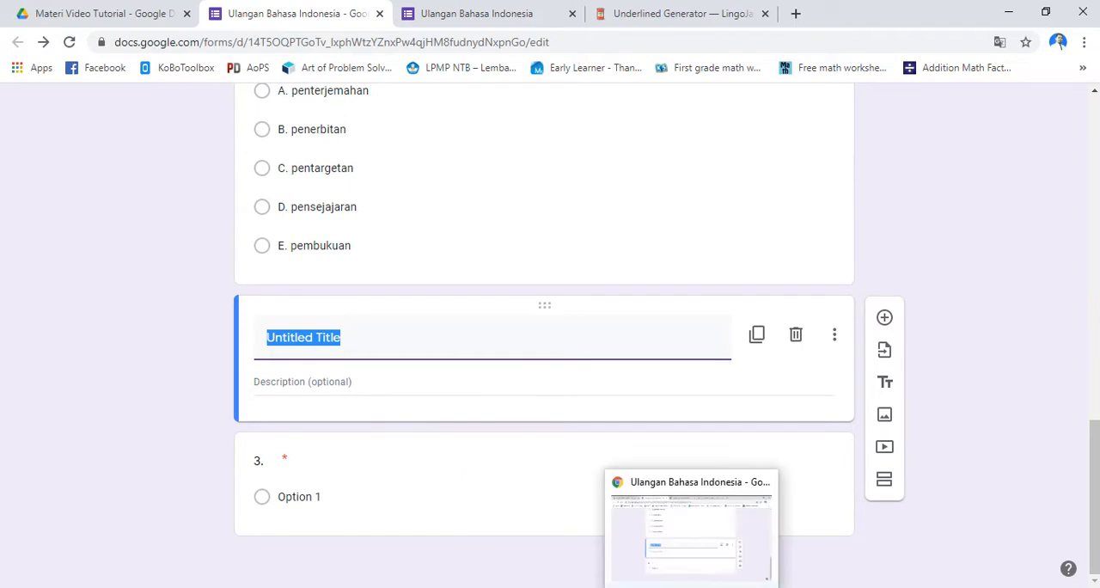
{"action": "left_click", "coordinate": [578, 587]}
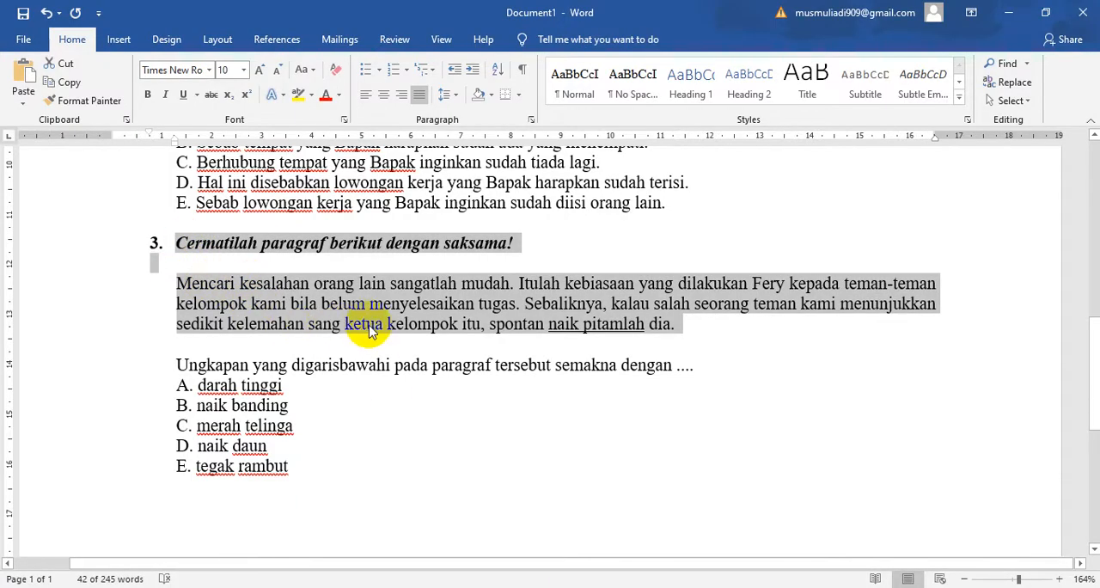
{"action": "left_click", "coordinate": [243, 282]}
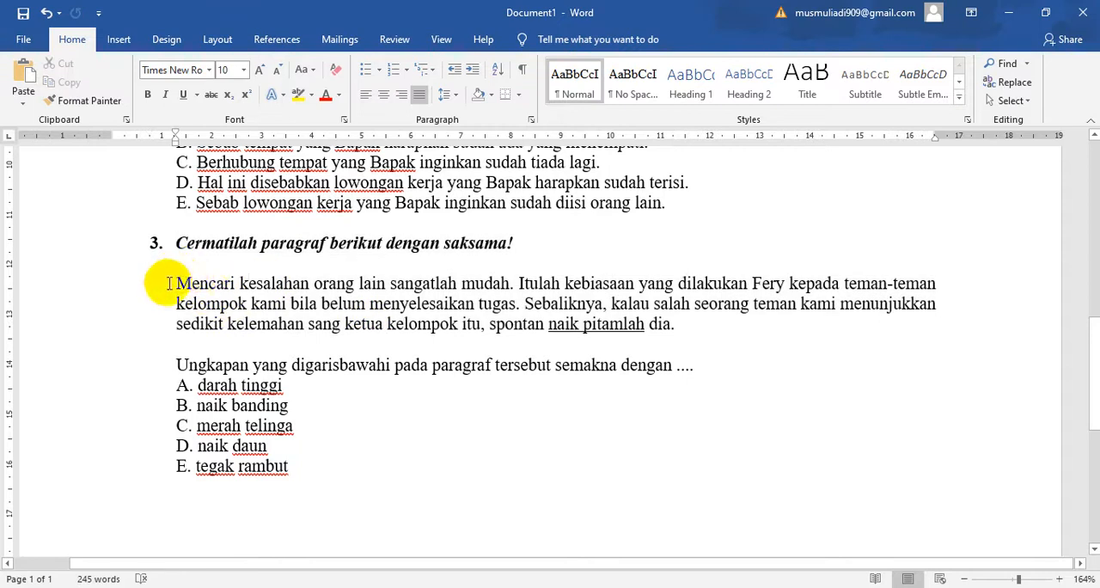
{"action": "left_click_drag", "start_coordinate": [169, 282], "coordinate": [694, 329]}
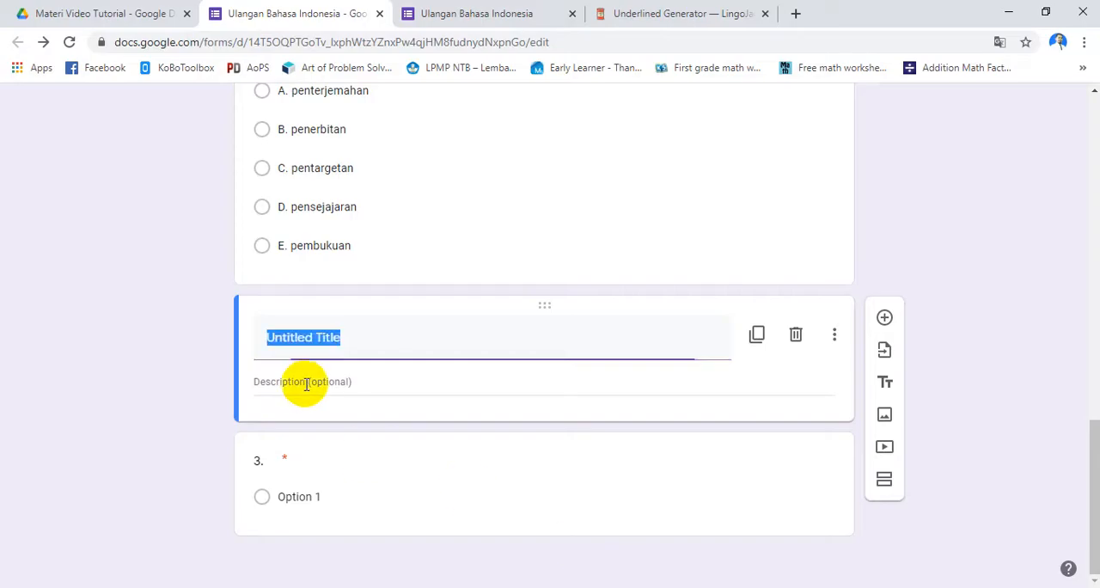
{"action": "left_click", "coordinate": [305, 383]}
{"action": "key", "text": "ctrl+v"}
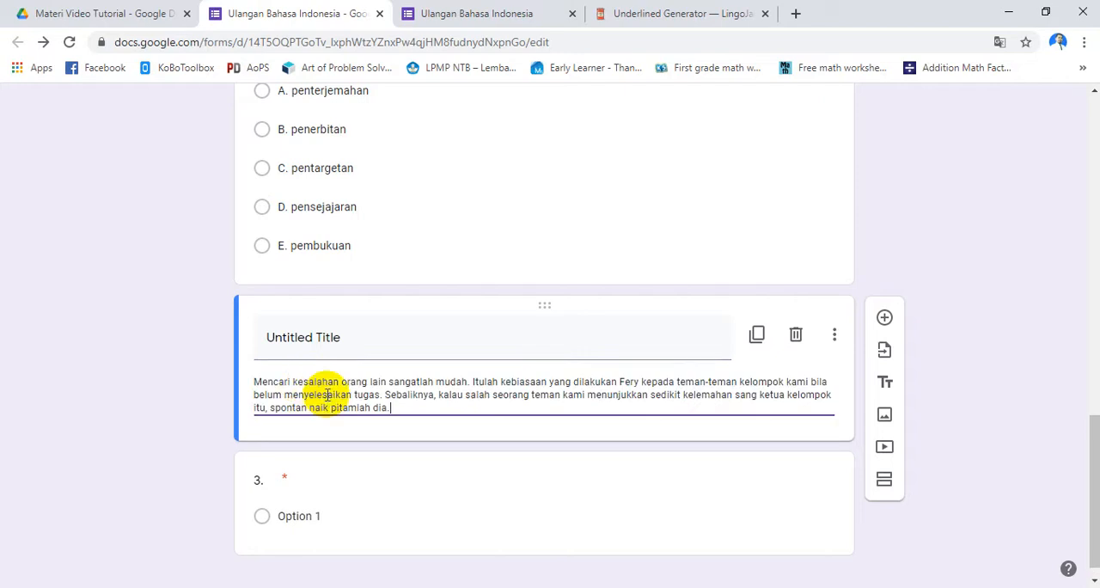
Replace the block's "Untitled Title" with the instruction "3. Cermatilah paragraf berikut dengan saksama!" copied from Word
{"action": "key", "text": "alt+Tab"}
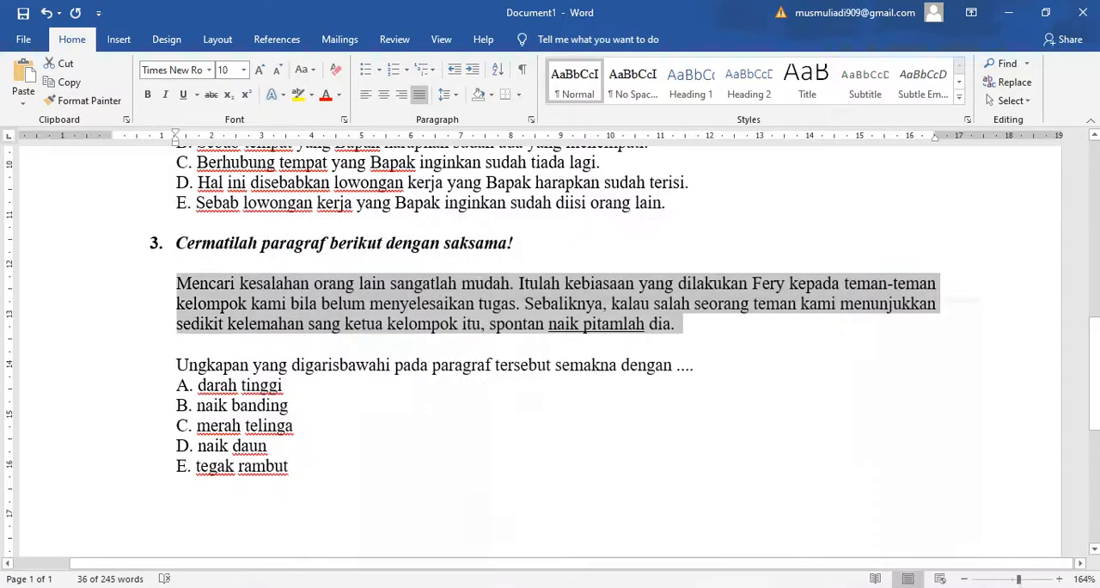
{"action": "left_click_drag", "start_coordinate": [178, 243], "coordinate": [535, 259]}
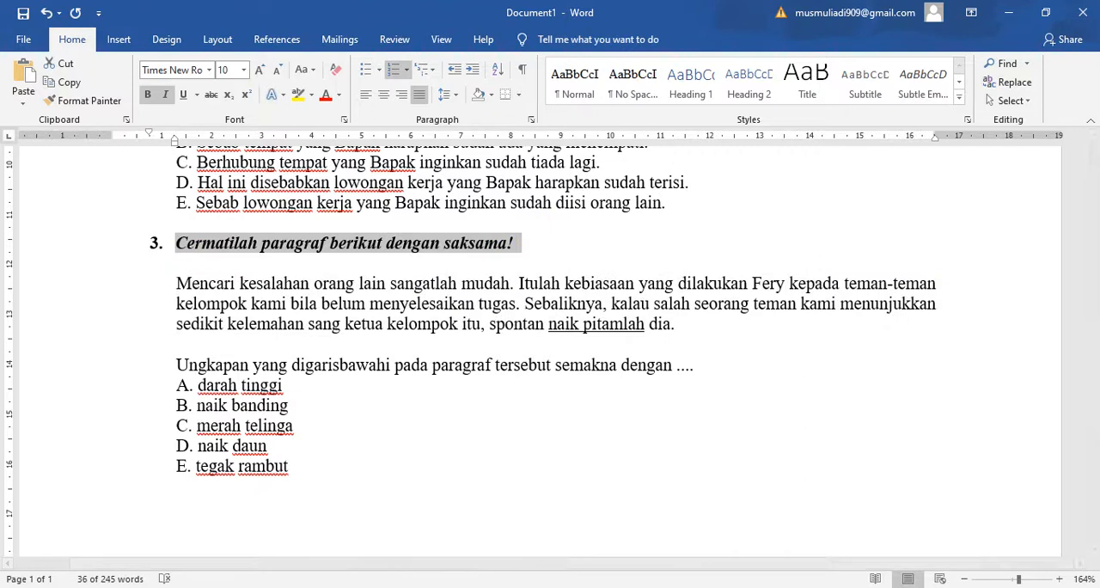
{"action": "key", "text": "alt+Tab"}
{"action": "left_click", "coordinate": [316, 344]}
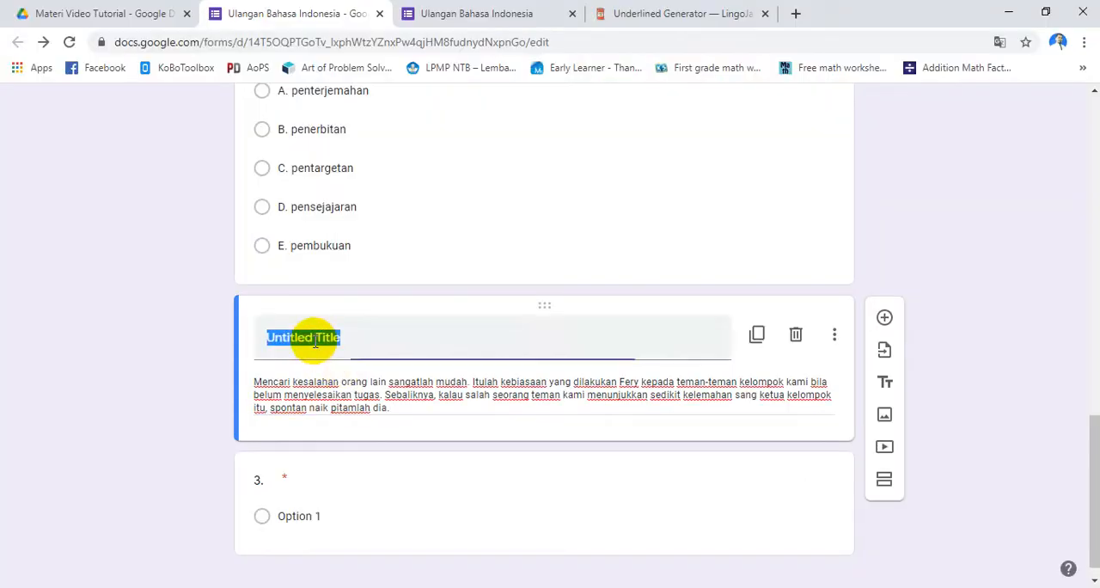
{"action": "key", "text": "ctrl+v"}
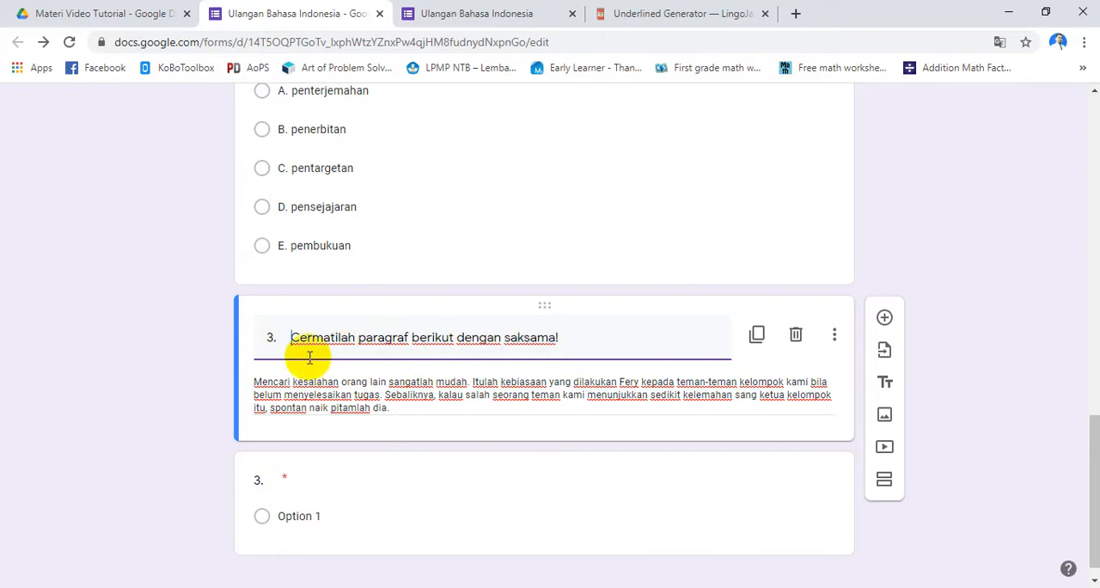
{"action": "left_click_drag", "start_coordinate": [289, 337], "coordinate": [585, 339]}
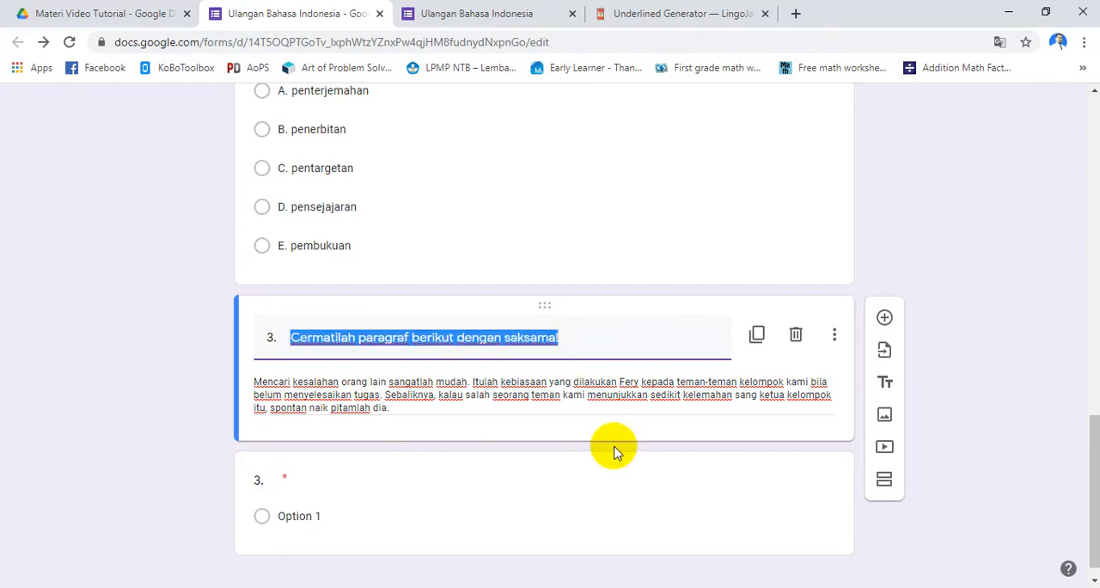
{"action": "left_click", "coordinate": [690, 587]}
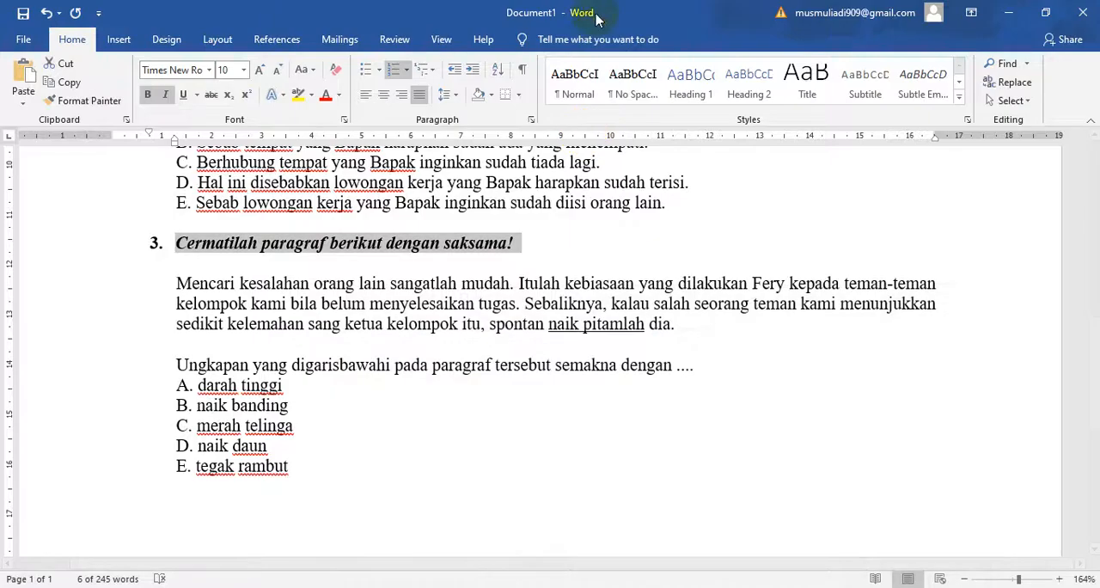
{"action": "left_click", "coordinate": [662, 587]}
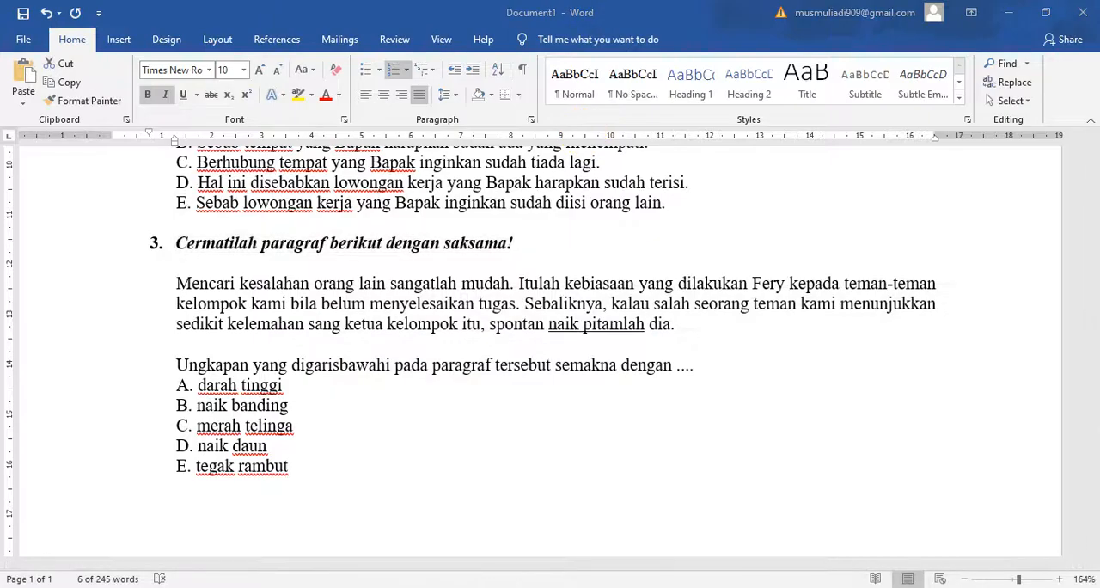
{"action": "triple_click", "coordinate": [706, 395]}
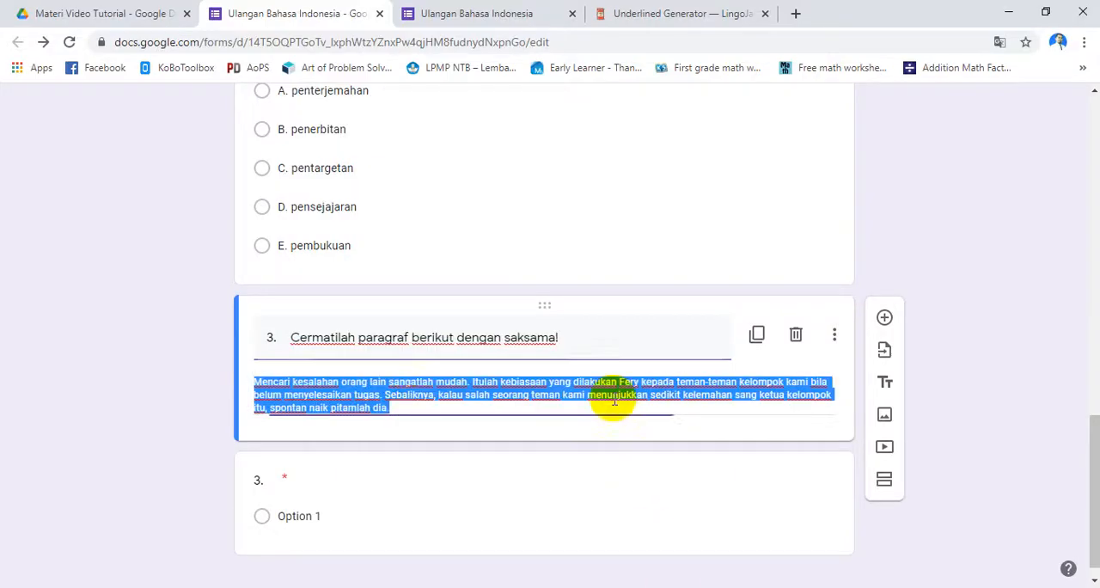
{"action": "triple_click", "coordinate": [472, 340]}
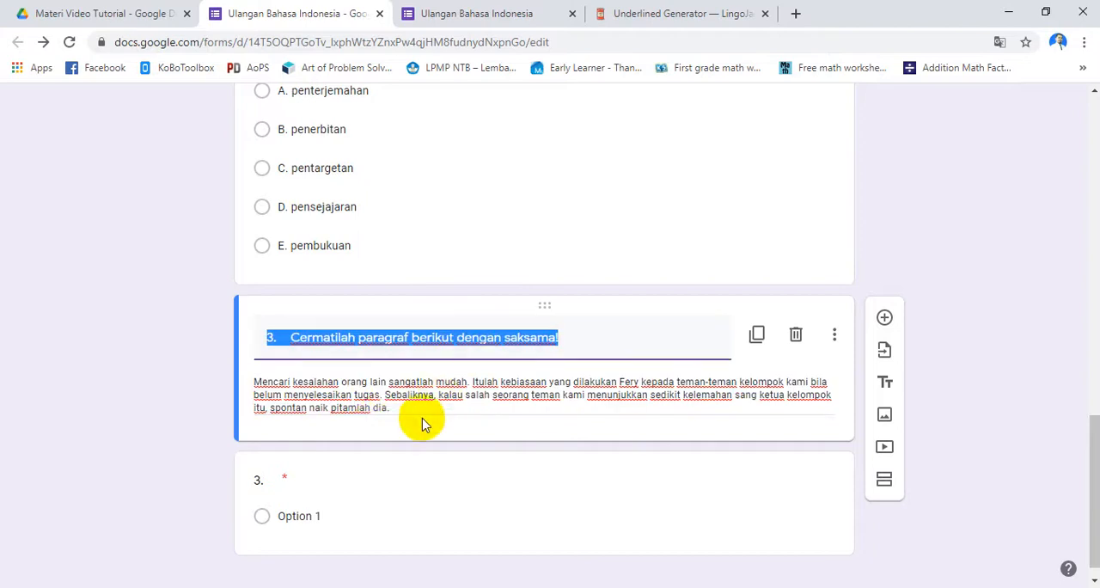
{"action": "triple_click", "coordinate": [312, 410]}
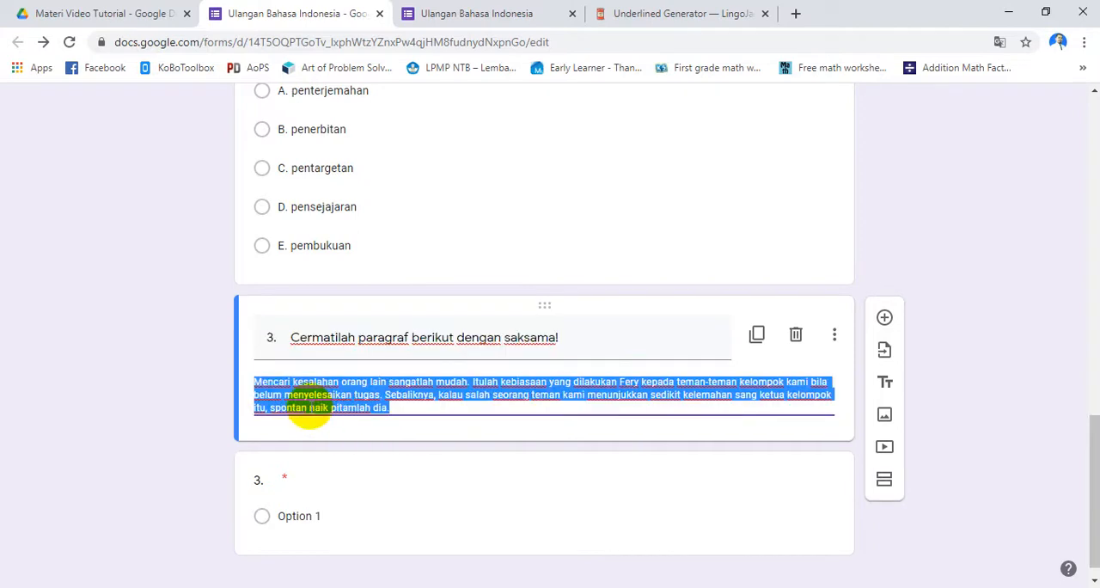
{"action": "left_click", "coordinate": [310, 409]}
Copy "naik pitamlah" from the Word paragraph into the Underlined Generator and select the underlined output for copying
{"action": "key", "text": "alt+Tab"}
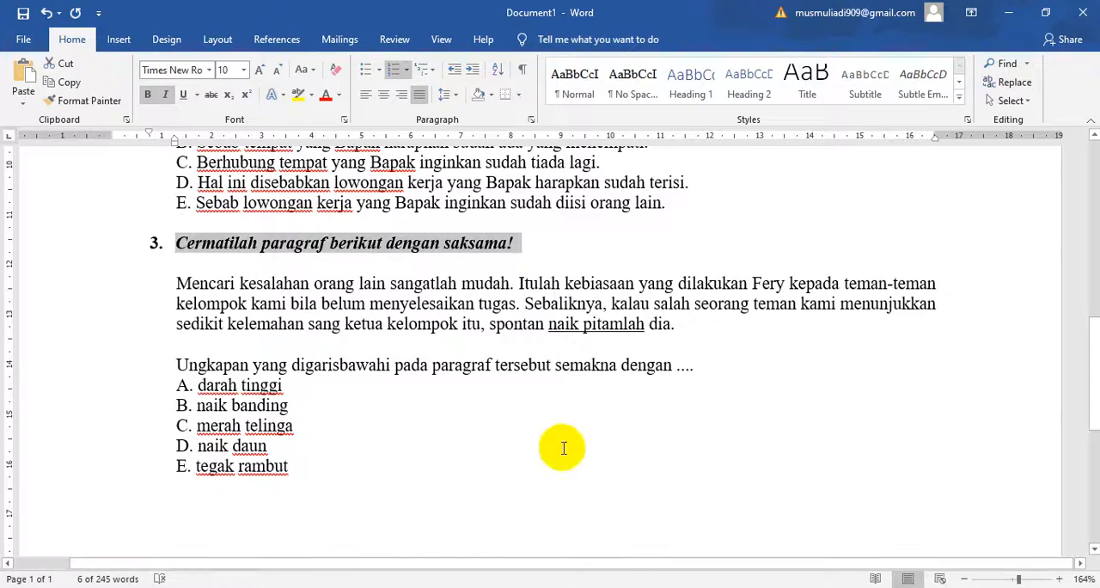
{"action": "left_click_drag", "start_coordinate": [550, 327], "coordinate": [614, 327]}
{"action": "key", "text": "ctrl+c"}
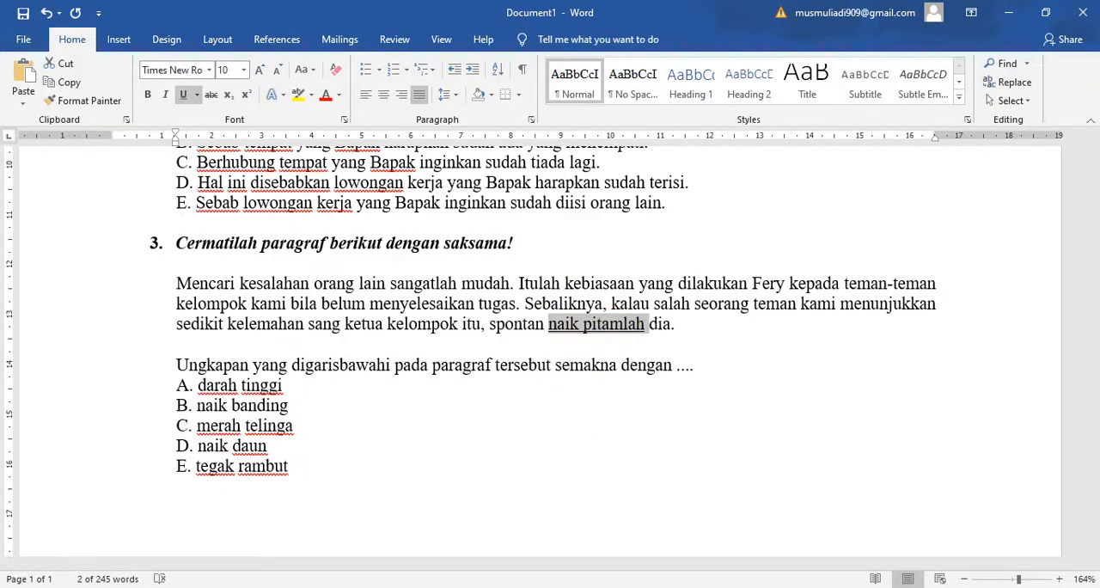
{"action": "key", "text": "alt+Tab"}
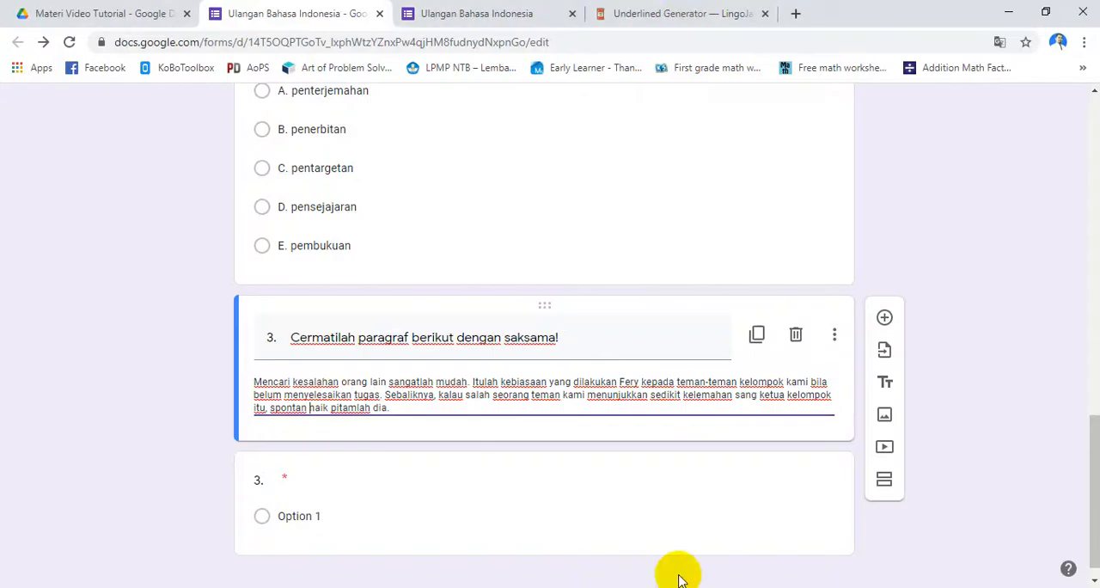
{"action": "left_click", "coordinate": [663, 12]}
{"action": "left_click", "coordinate": [201, 335]}
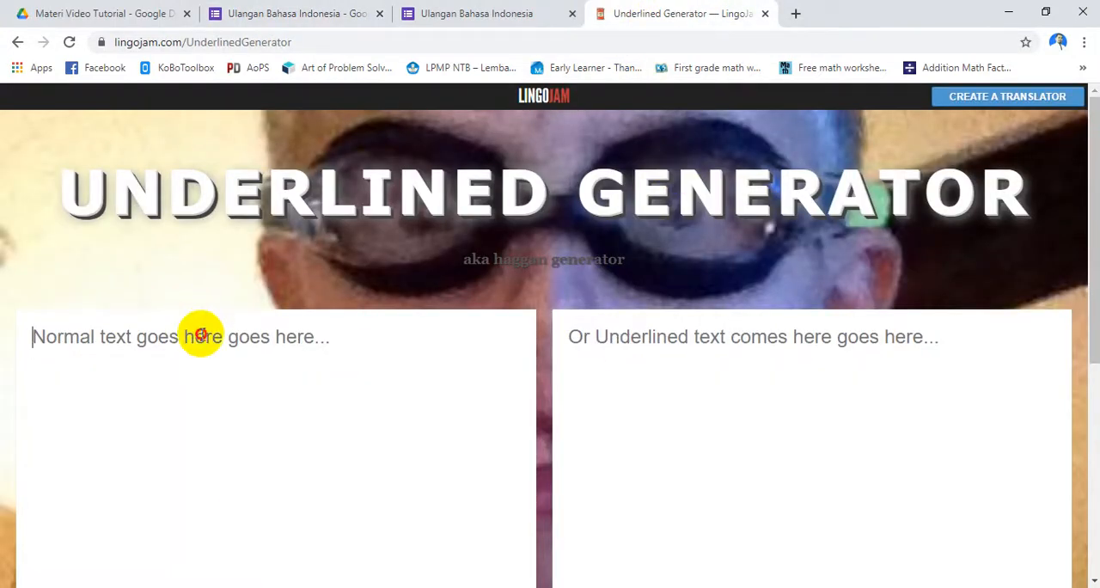
{"action": "key", "text": "ctrl+v"}
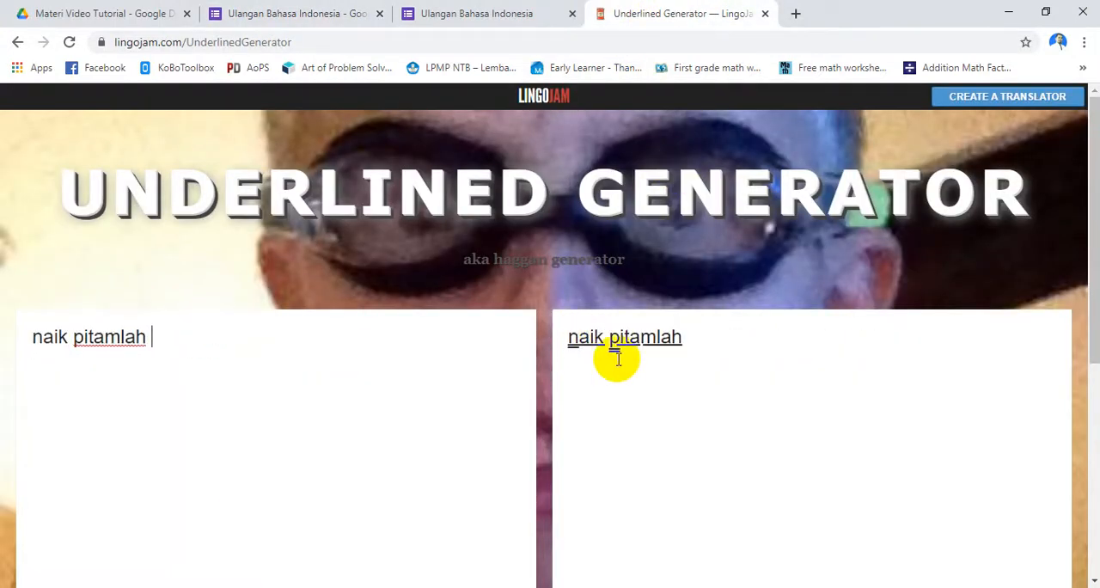
{"action": "left_click_drag", "start_coordinate": [570, 336], "coordinate": [687, 333]}
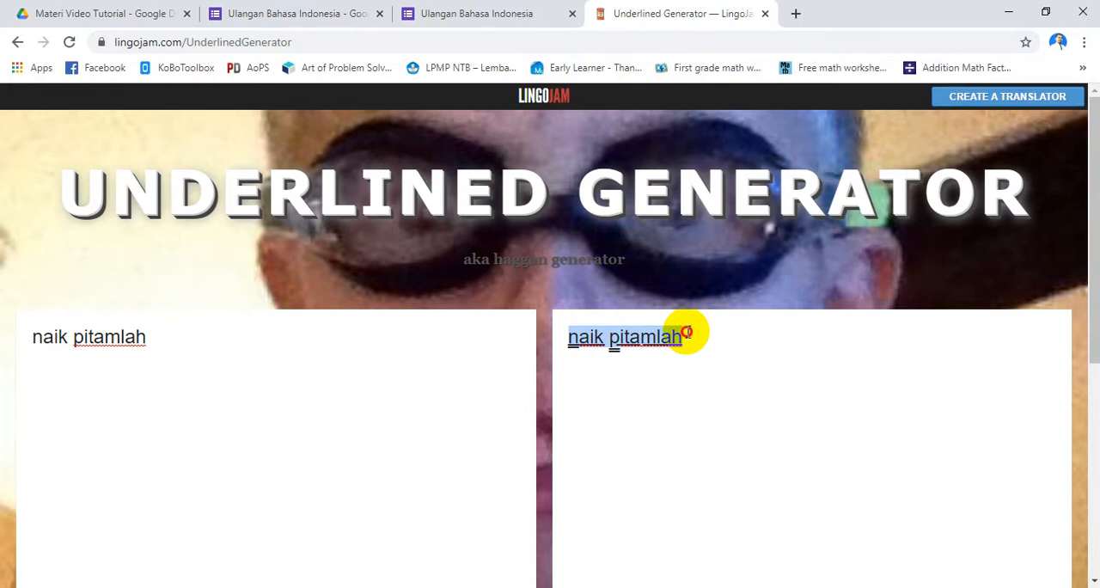
Back in the form editor, replace the plain "naik pitamlah" in the block's description with the generated underlined version
{"action": "left_click", "coordinate": [657, 587]}
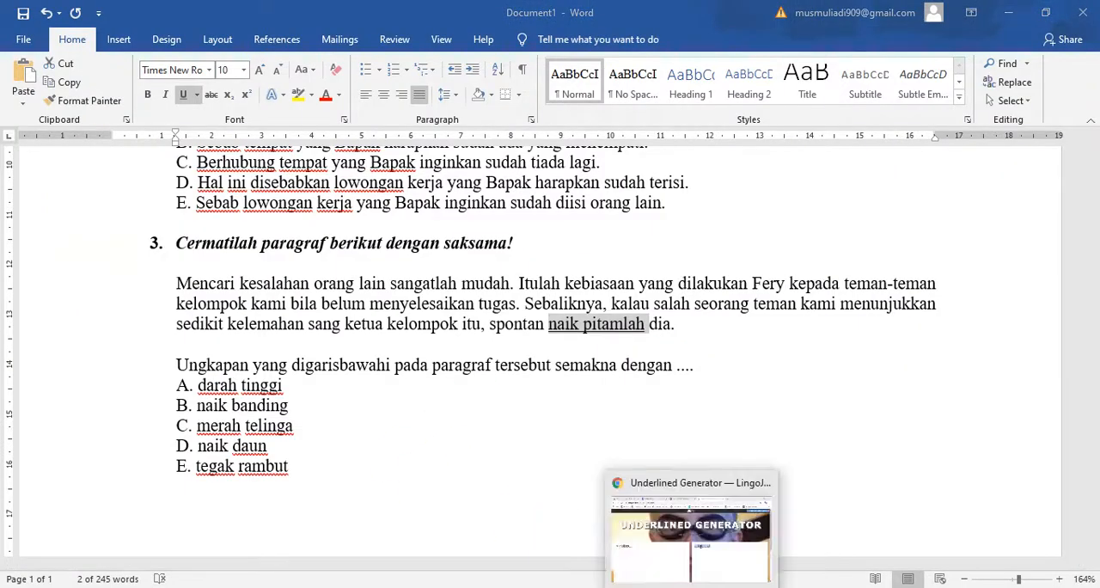
{"action": "left_click", "coordinate": [665, 587]}
{"action": "left_click", "coordinate": [338, 23]}
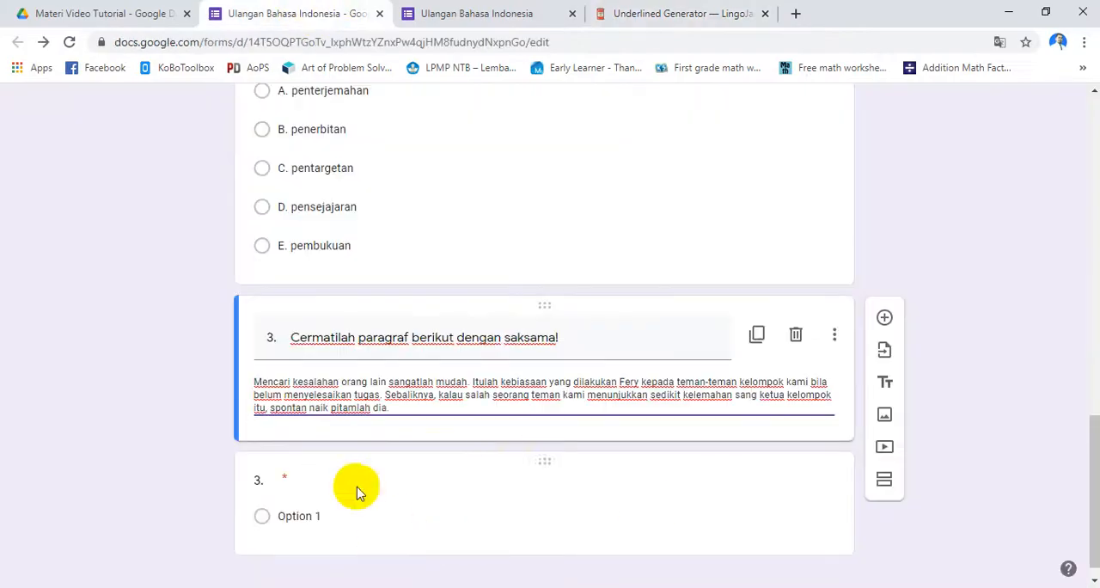
{"action": "left_click_drag", "start_coordinate": [310, 408], "coordinate": [372, 407]}
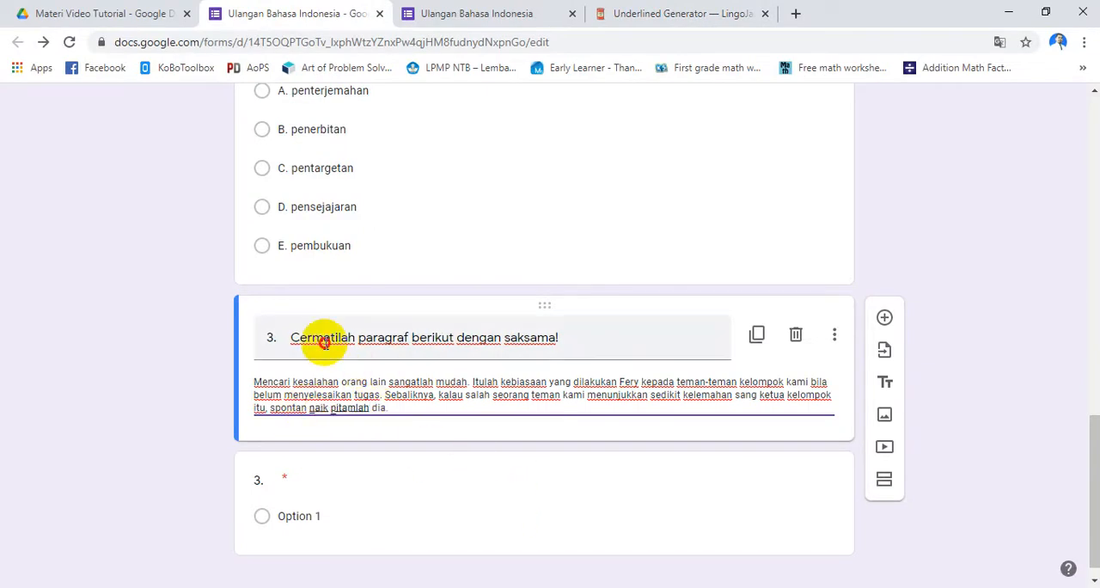
Change the number in the "Cermatilah paragraf berikut dengan saksama!" block title to 2
{"action": "triple_click", "coordinate": [324, 342]}
{"action": "left_click", "coordinate": [269, 337]}
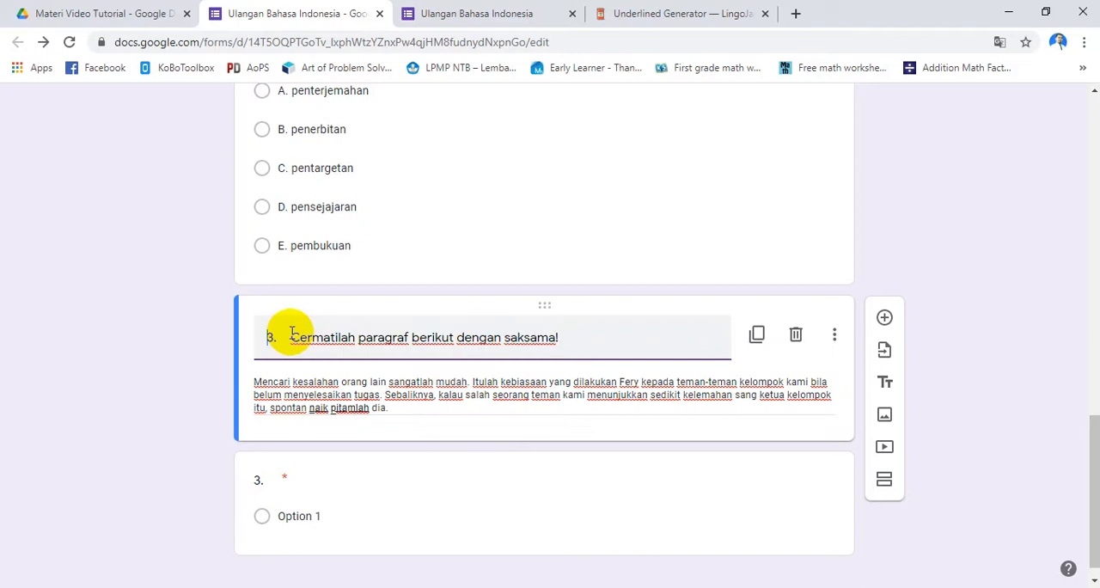
{"action": "type", "text": "2"}
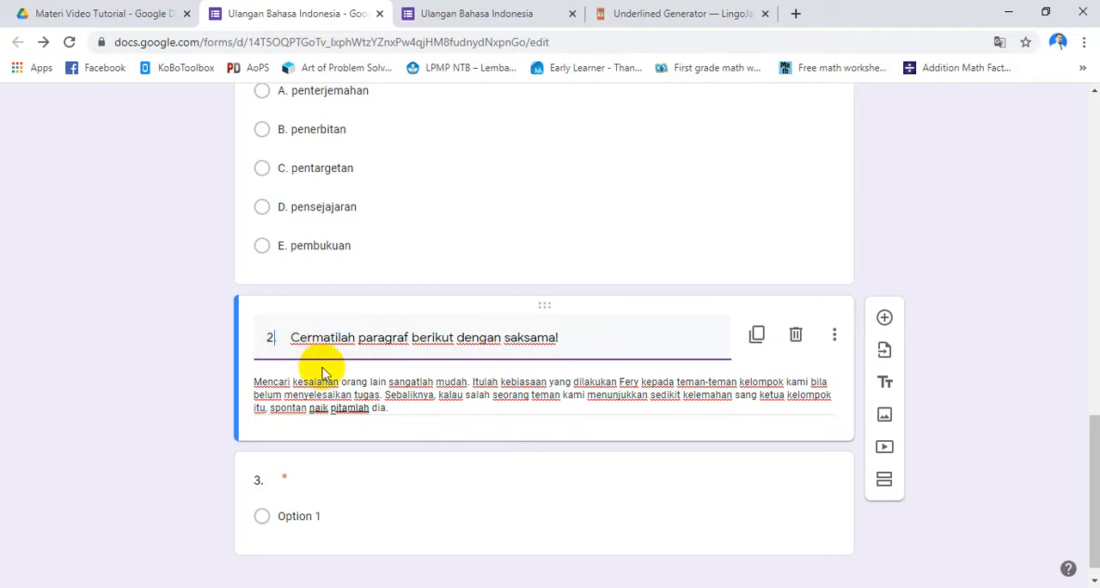
{"action": "left_click_drag", "start_coordinate": [293, 333], "coordinate": [564, 335]}
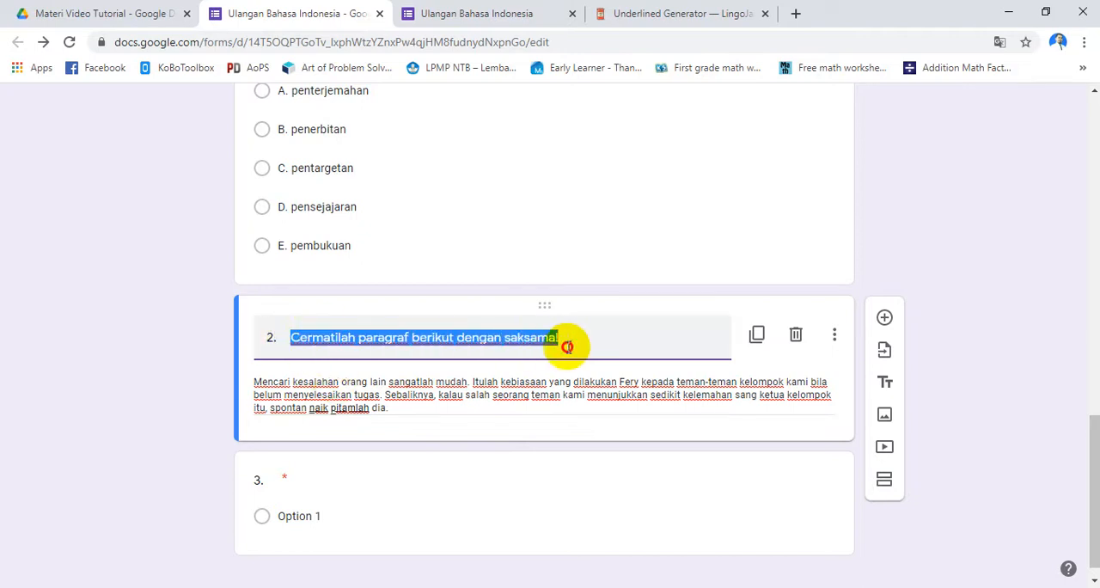
{"action": "key", "text": "alt+Tab"}
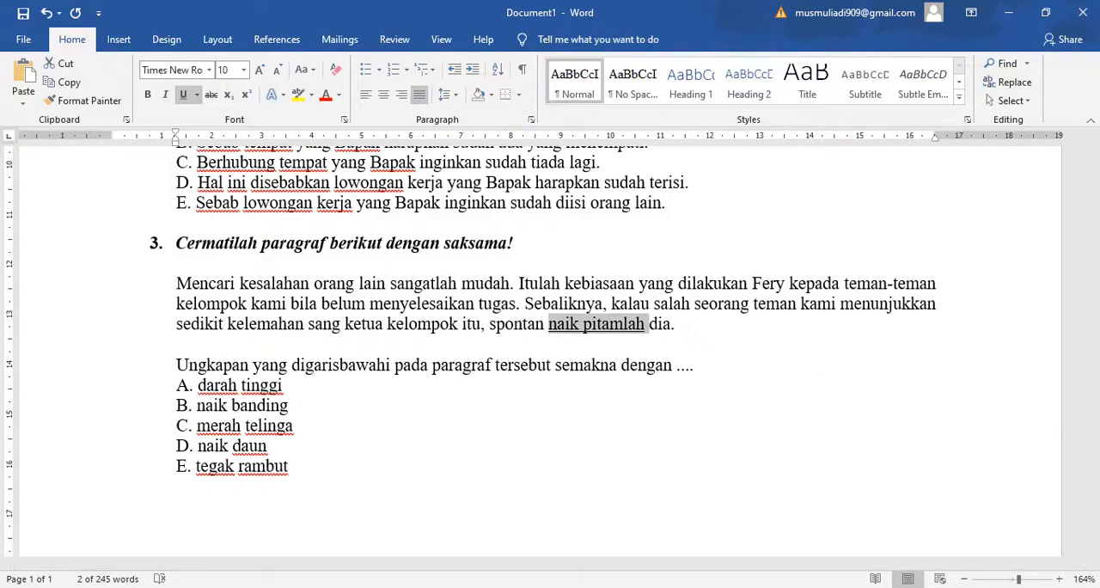
{"action": "key", "text": "alt+Tab"}
{"action": "left_click", "coordinate": [683, 13]}
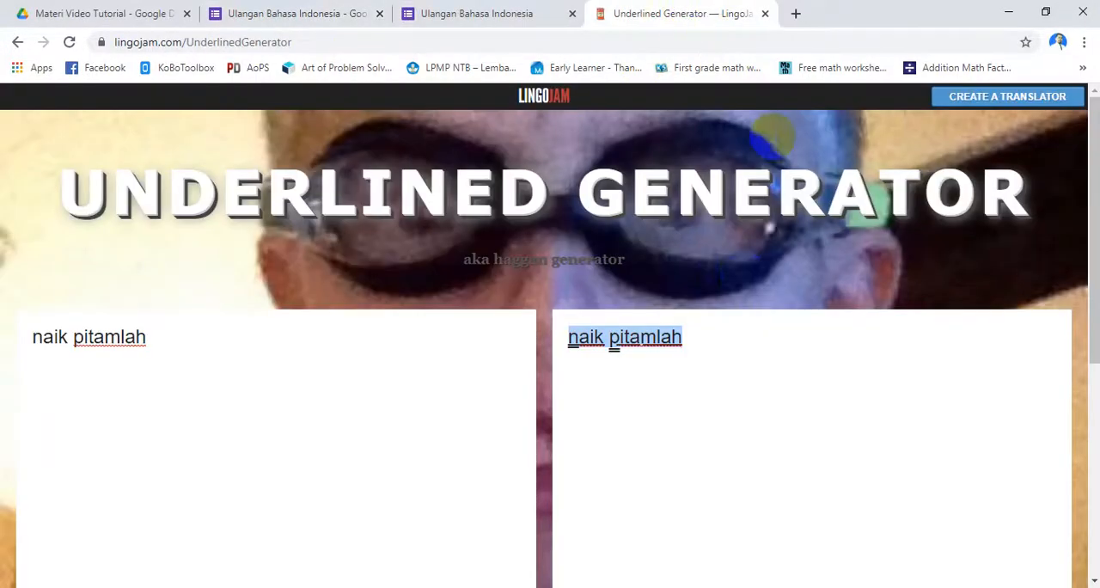
{"action": "left_click", "coordinate": [187, 41]}
{"action": "left_click", "coordinate": [215, 43]}
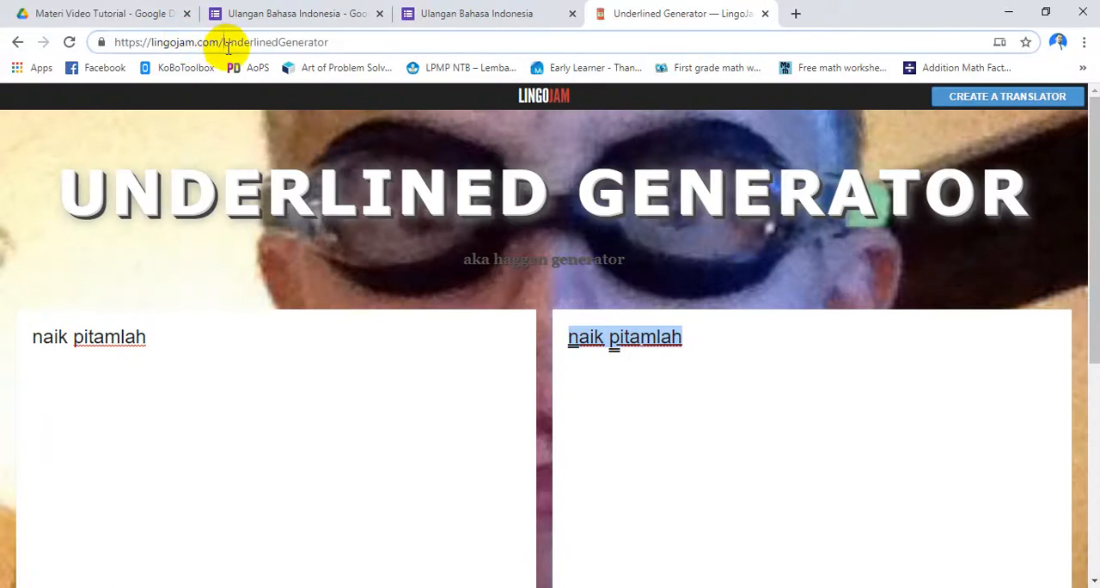
{"action": "key", "text": "Delete"}
{"action": "key", "text": "Delete"}
{"action": "key", "text": "Delete"}
{"action": "key", "text": "Delete"}
{"action": "key", "text": "Delete"}
{"action": "key", "text": "Delete"}
{"action": "key", "text": "Delete"}
{"action": "key", "text": "Delete"}
{"action": "key", "text": "Delete"}
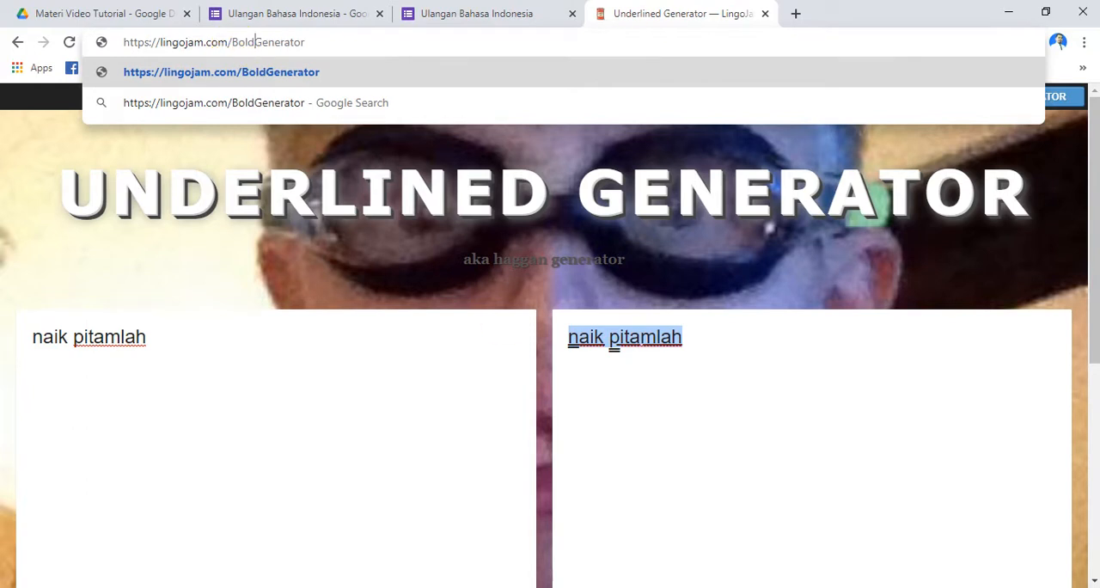
{"action": "key", "text": "alt+Tab"}
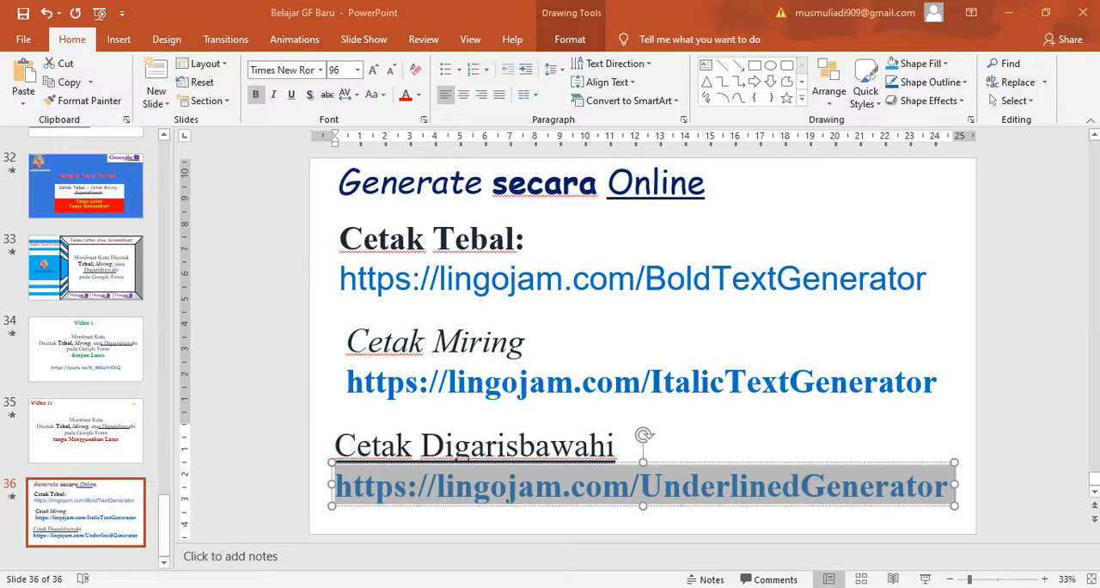
{"action": "left_click", "coordinate": [395, 279]}
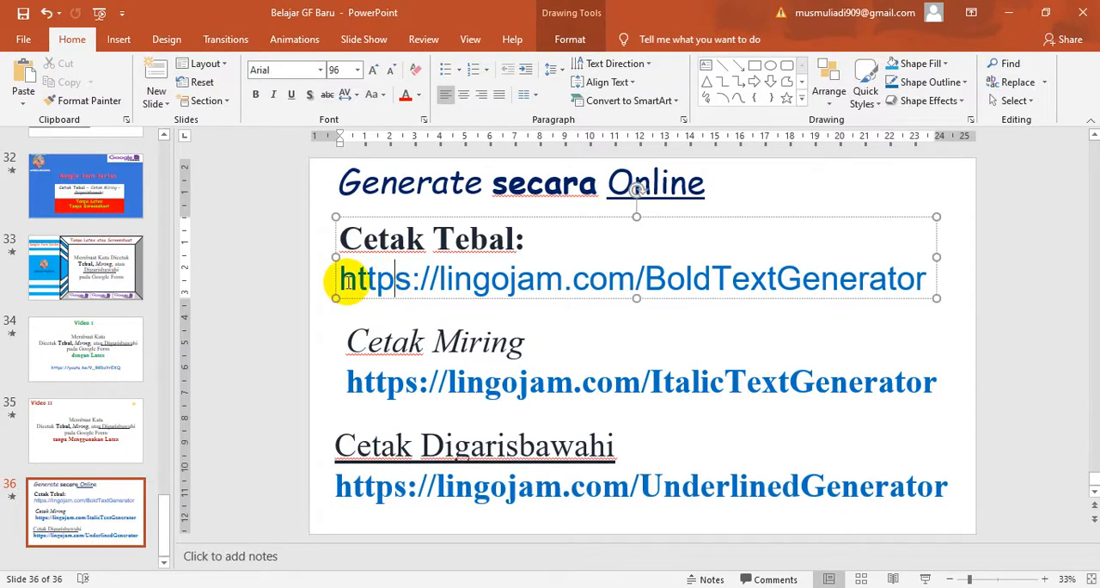
{"action": "left_click_drag", "start_coordinate": [342, 279], "coordinate": [846, 284]}
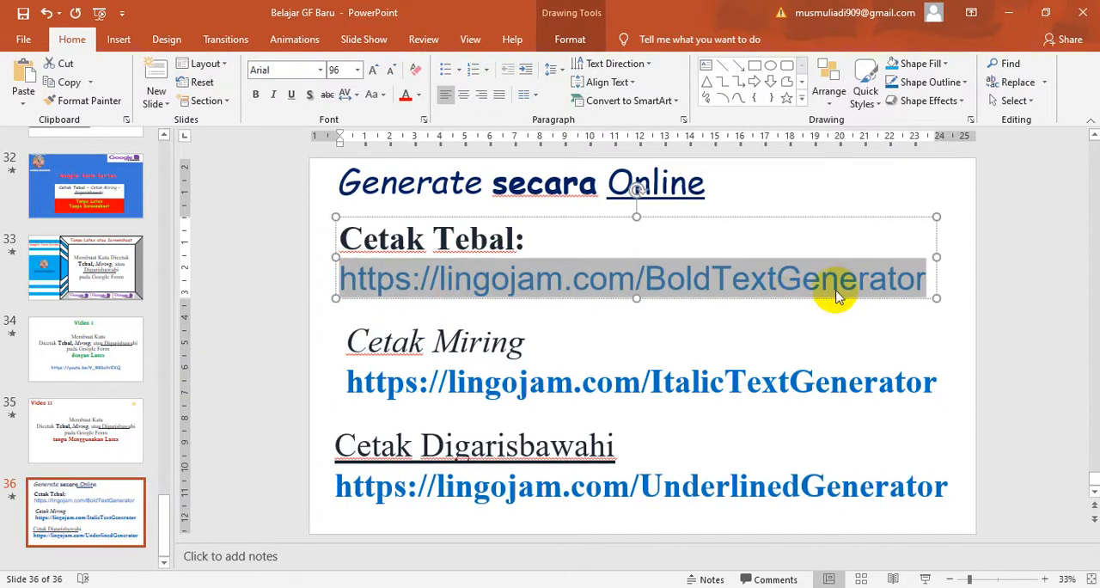
{"action": "key", "text": "alt+Tab"}
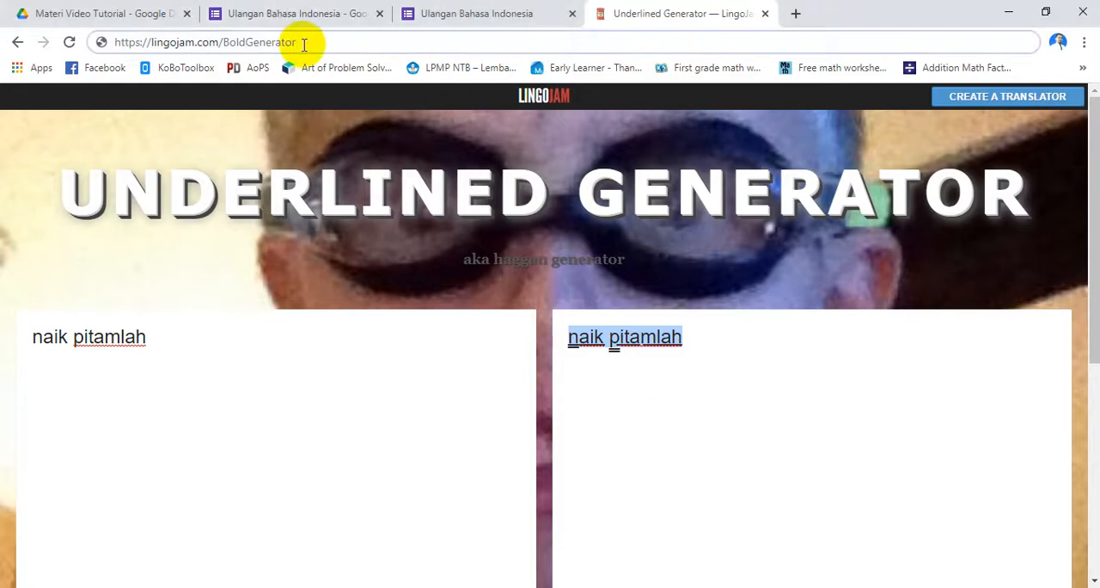
{"action": "left_click_drag", "start_coordinate": [308, 43], "coordinate": [64, 44]}
{"action": "type", "text": "https://lingojam.com/BoldTextGenerator"}
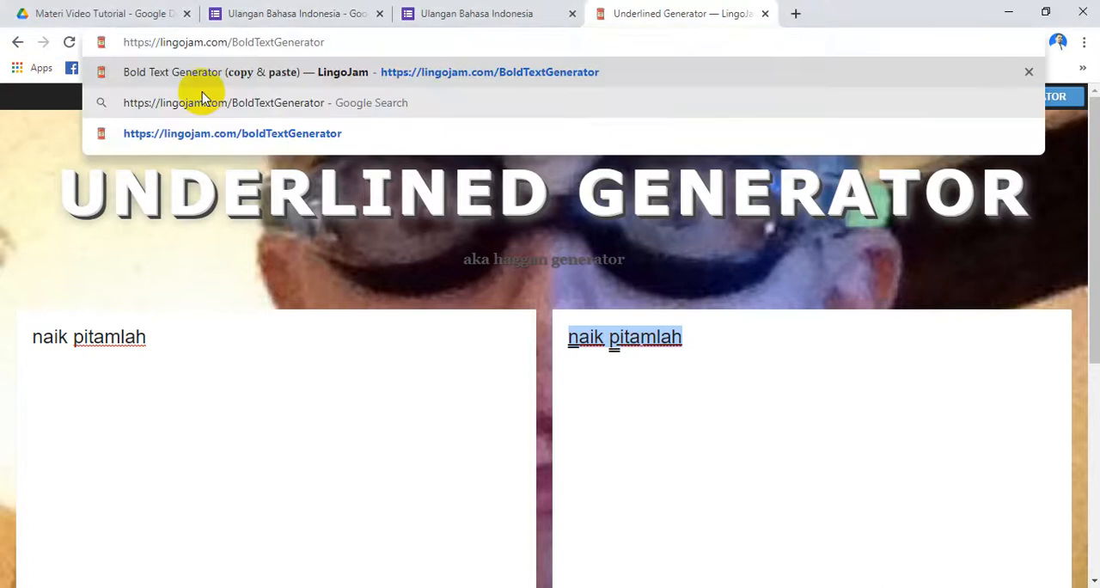
{"action": "key", "text": "Return"}
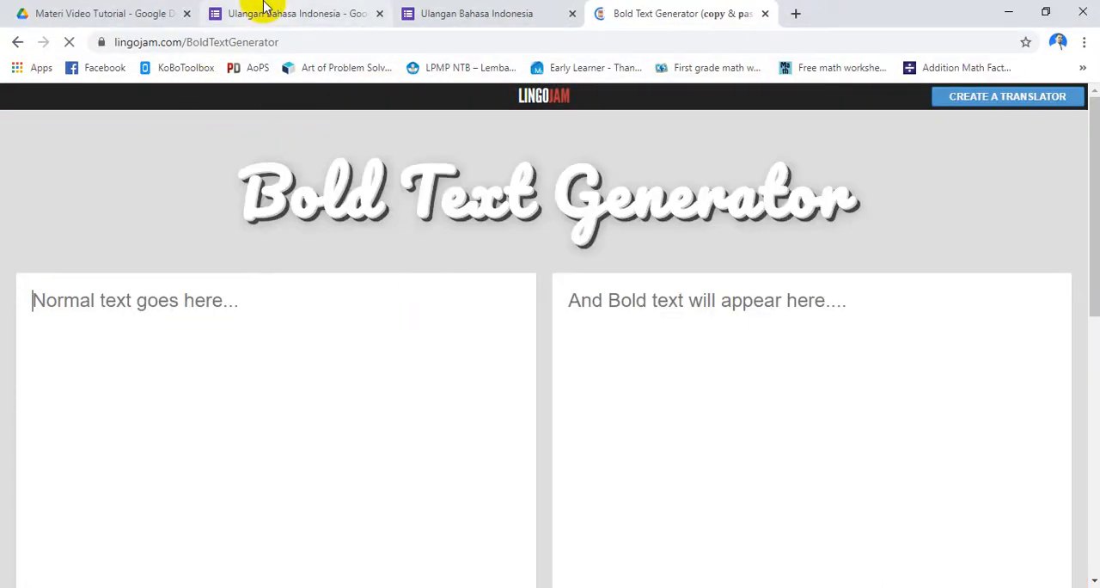
Cut "Cermatilah paragraf berikut dengan saksama!" from the form block's title and paste it into the Bold Text Generator
{"action": "left_click", "coordinate": [264, 7]}
{"action": "triple_click", "coordinate": [384, 342]}
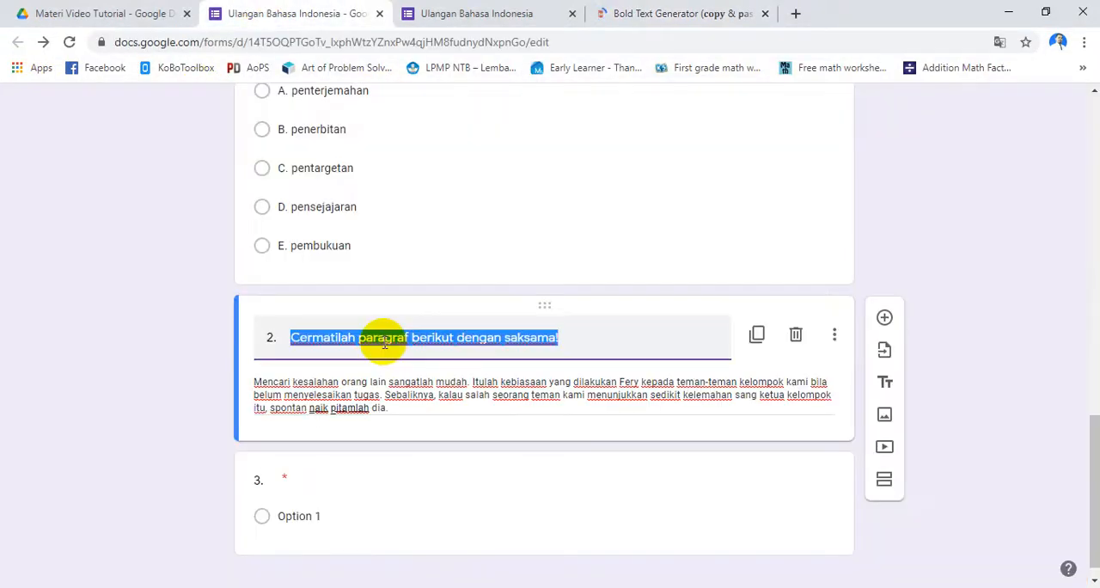
{"action": "key", "text": "ctrl+x"}
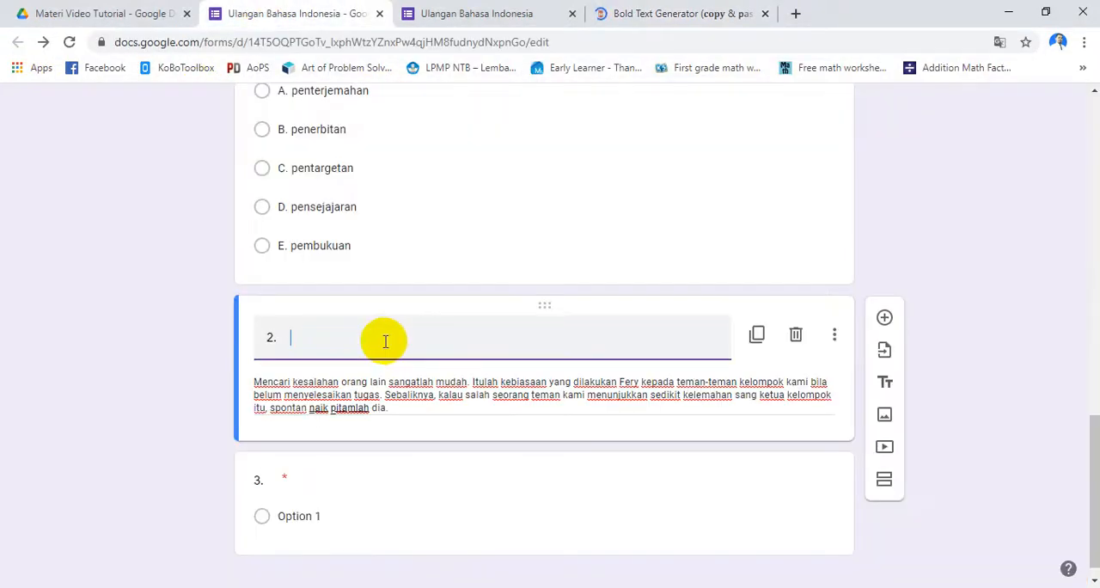
{"action": "left_click", "coordinate": [633, 14]}
{"action": "left_click", "coordinate": [271, 311]}
{"action": "key", "text": "ctrl+v"}
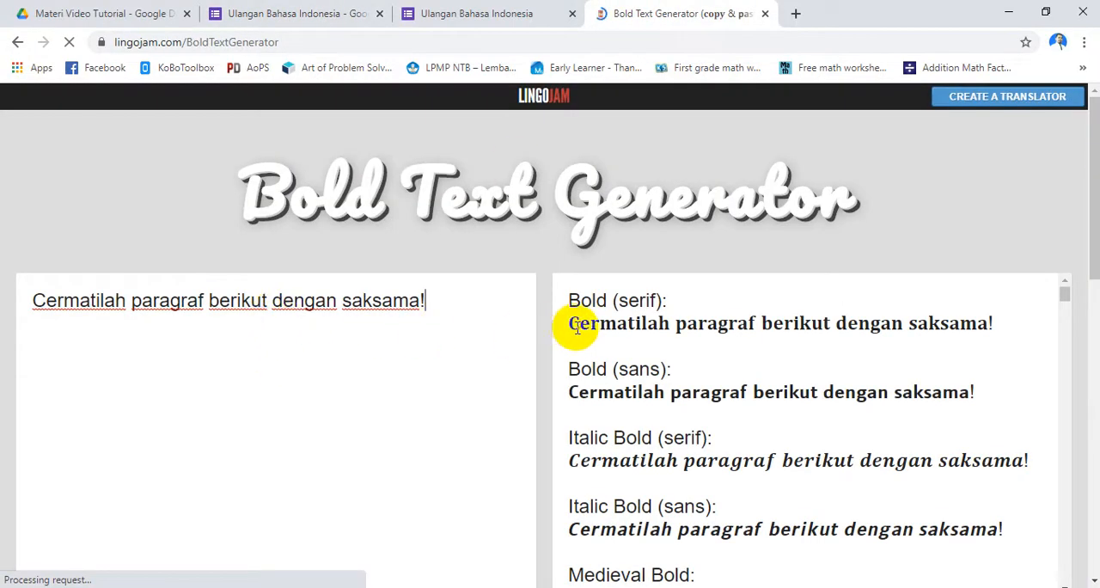
Copy the generator's Italic Bold (sans) version of the instruction and paste it after "2." in the form block's title
{"action": "left_click_drag", "start_coordinate": [569, 325], "coordinate": [880, 324]}
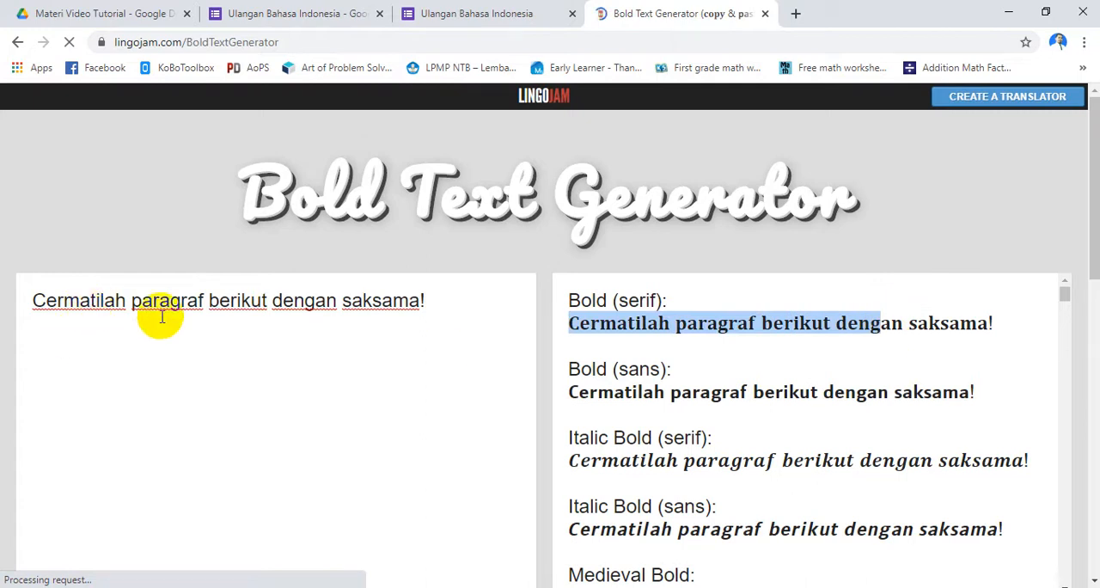
{"action": "scroll", "coordinate": [180, 344], "scroll_direction": "down", "scroll_amount": 1}
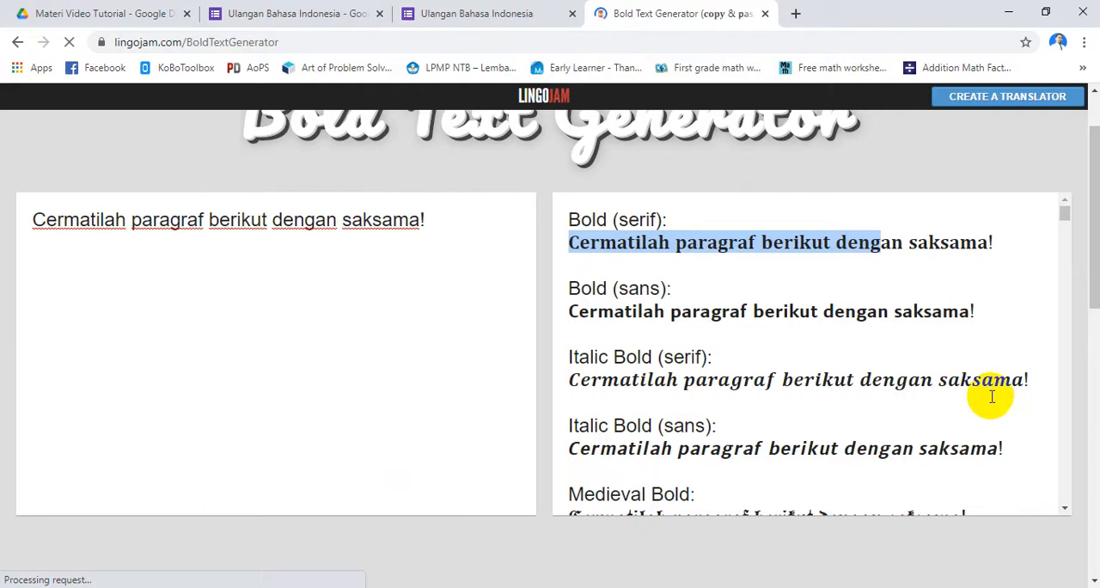
{"action": "scroll", "coordinate": [633, 432], "scroll_direction": "down", "scroll_amount": 1}
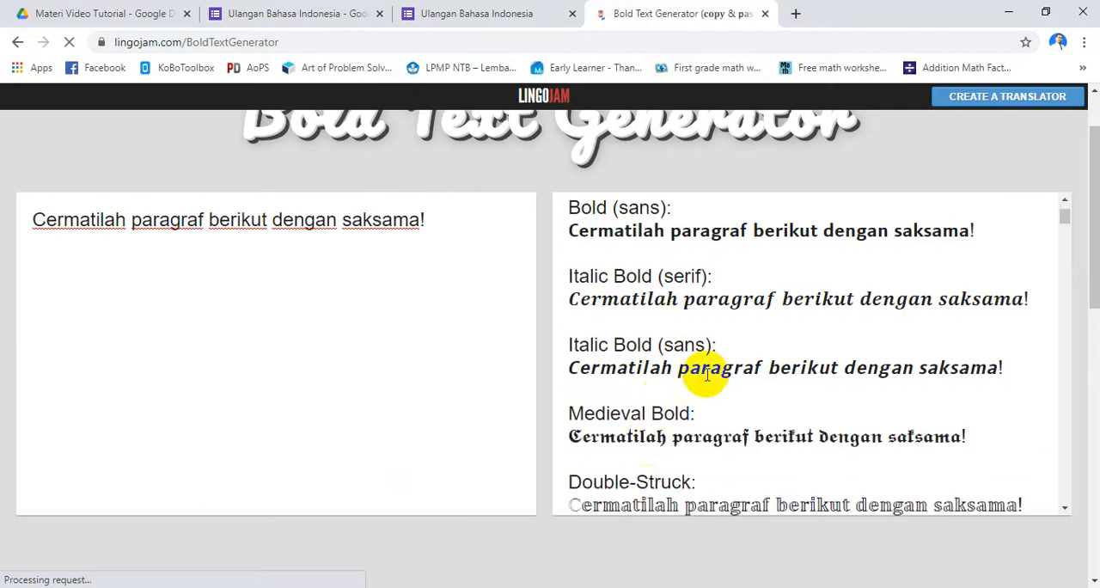
{"action": "scroll", "coordinate": [706, 371], "scroll_direction": "down", "scroll_amount": 1}
{"action": "scroll", "coordinate": [679, 331], "scroll_direction": "up", "scroll_amount": 1}
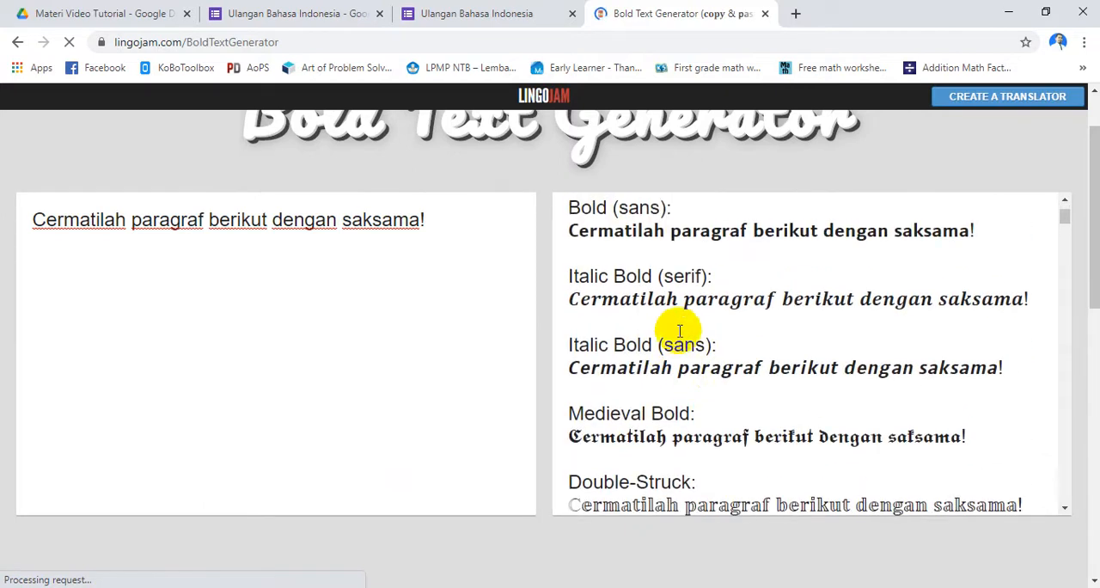
{"action": "left_click_drag", "start_coordinate": [567, 371], "coordinate": [1033, 366]}
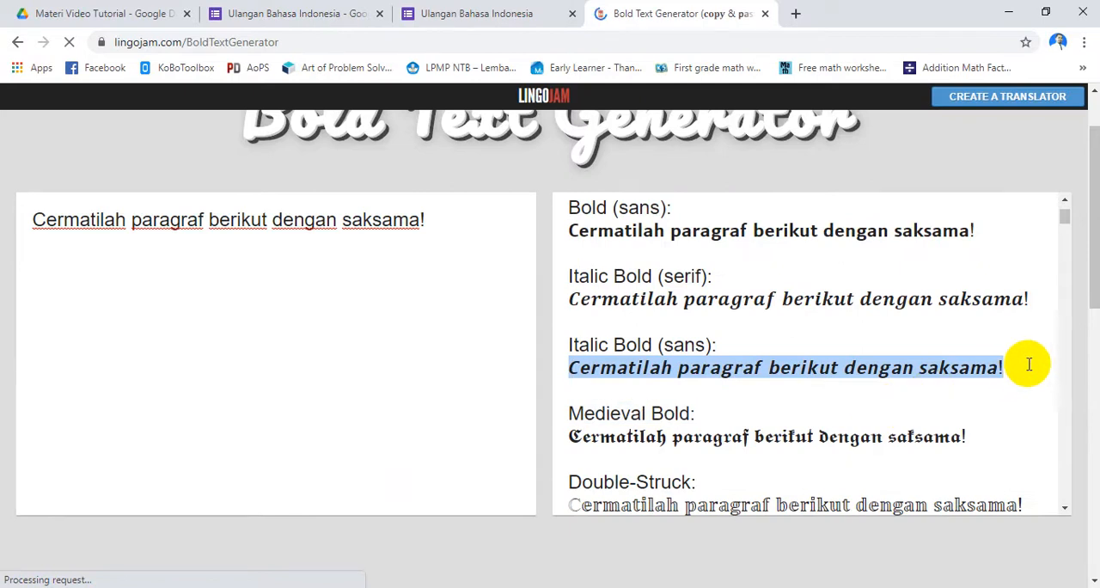
{"action": "left_click", "coordinate": [297, 30]}
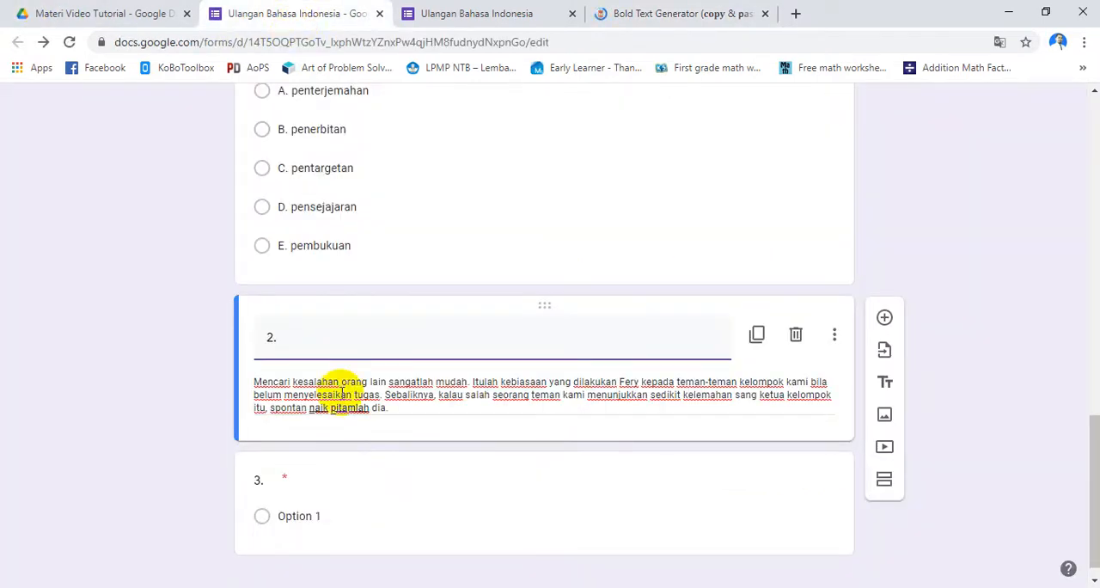
{"action": "key", "text": "ctrl+v"}
Renumber the multiple choice question "2." and add "Ungkapan yang digarisbawahi pada paragraf tersebut semakna dengan ...." copied from Word
{"action": "scroll", "coordinate": [521, 380], "scroll_direction": "down", "scroll_amount": 1}
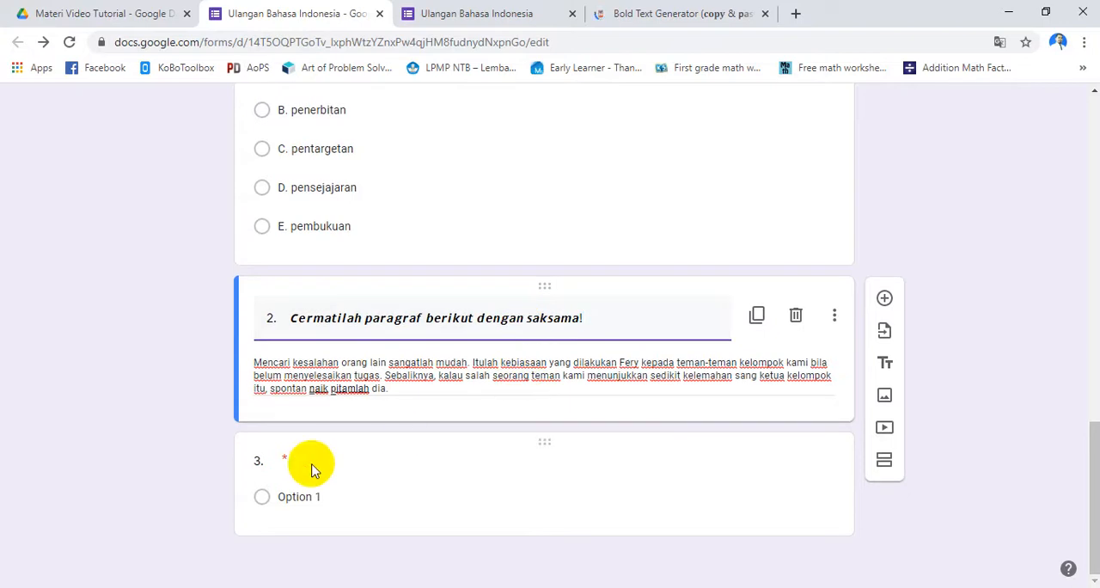
{"action": "double_click", "coordinate": [273, 462]}
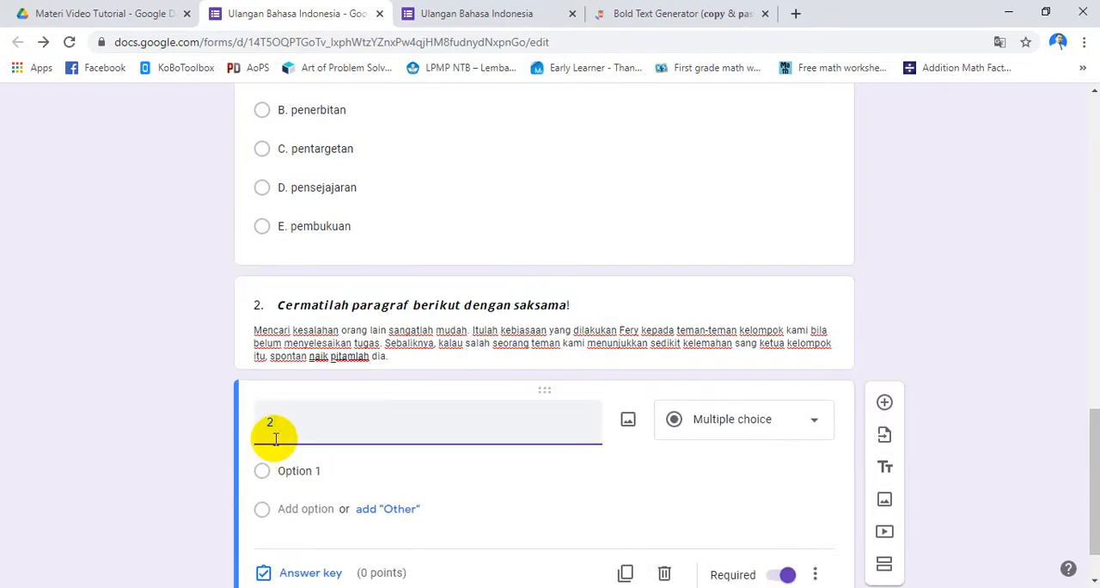
{"action": "type", "text": "2."}
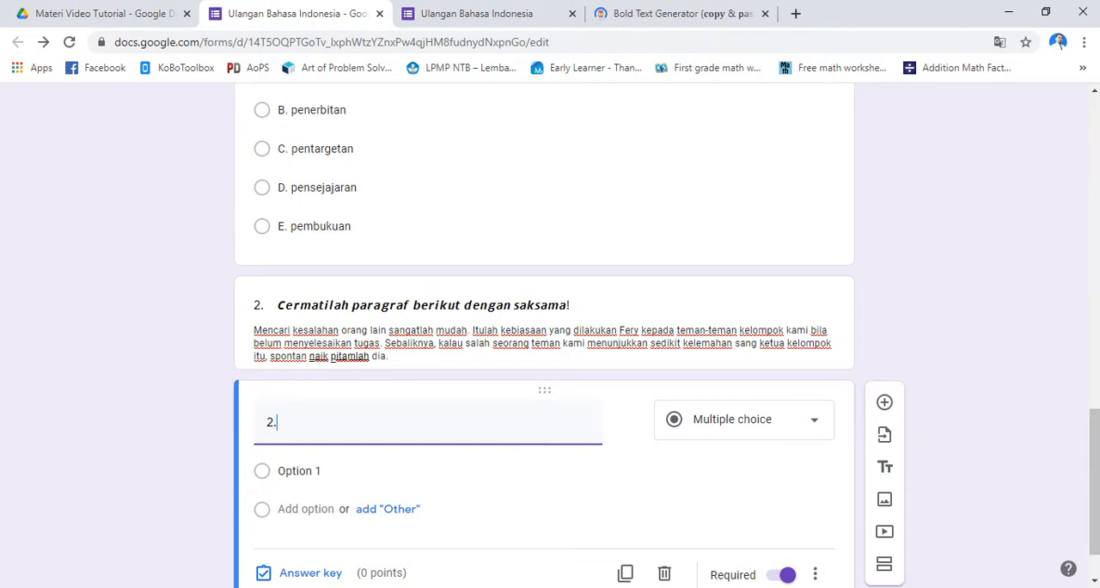
{"action": "key", "text": "alt+Tab"}
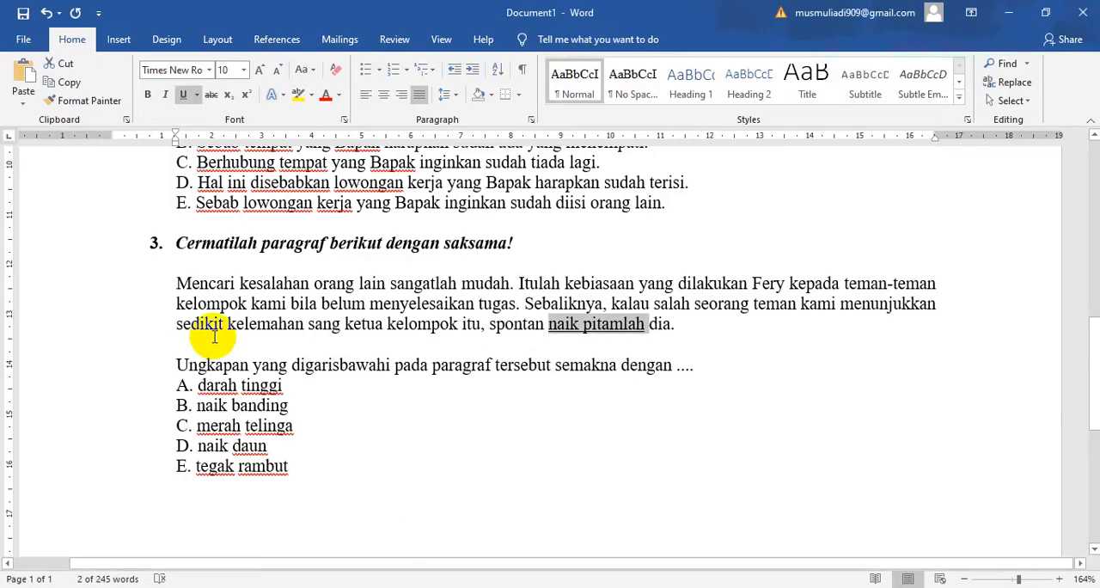
{"action": "left_click_drag", "start_coordinate": [185, 362], "coordinate": [708, 374]}
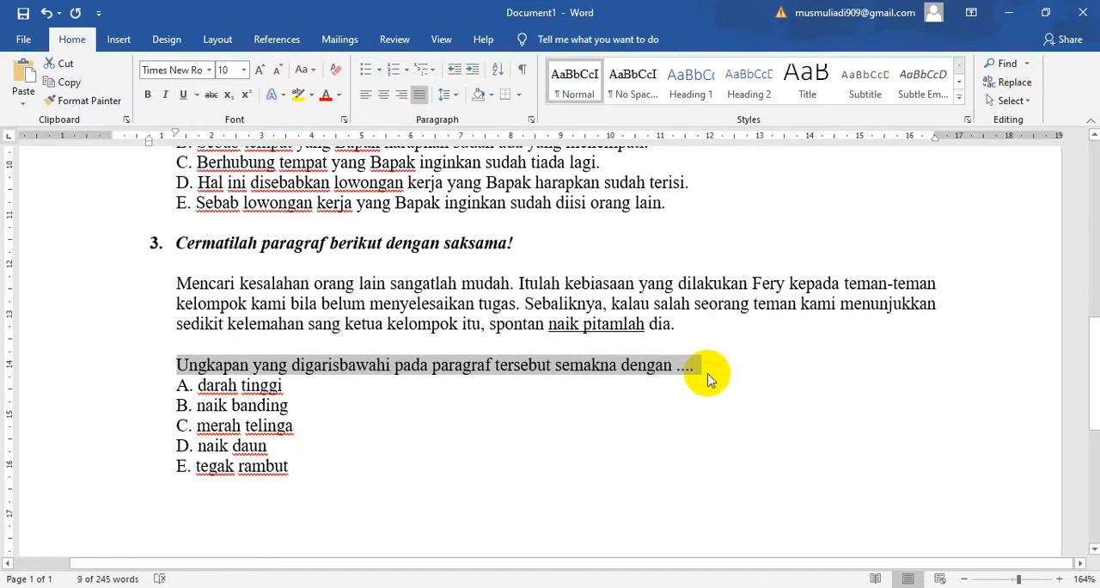
{"action": "key", "text": "ctrl+c"}
{"action": "key", "text": "alt+Tab"}
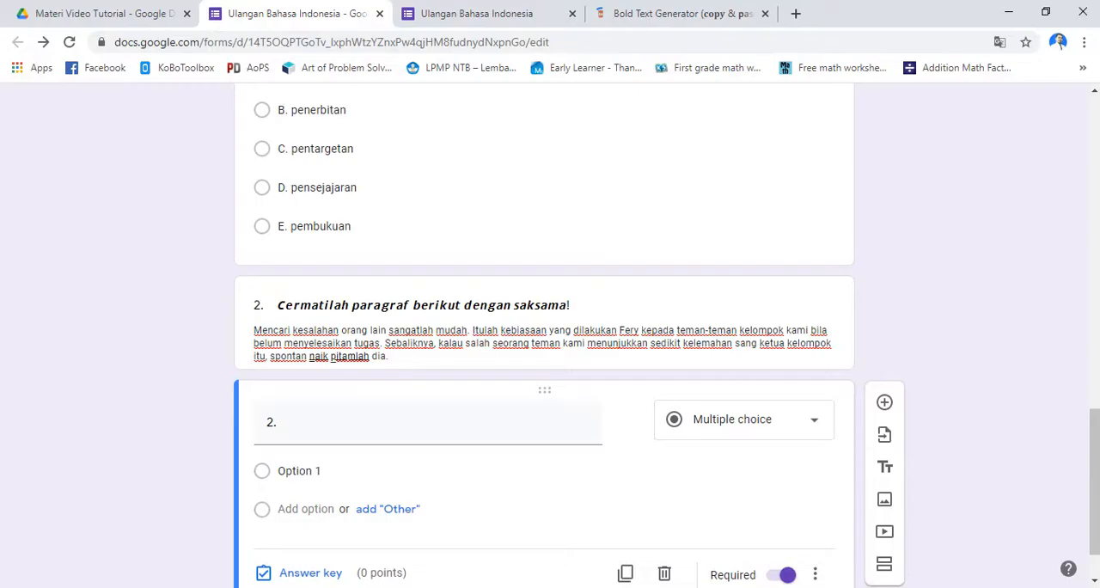
{"action": "left_click", "coordinate": [296, 422]}
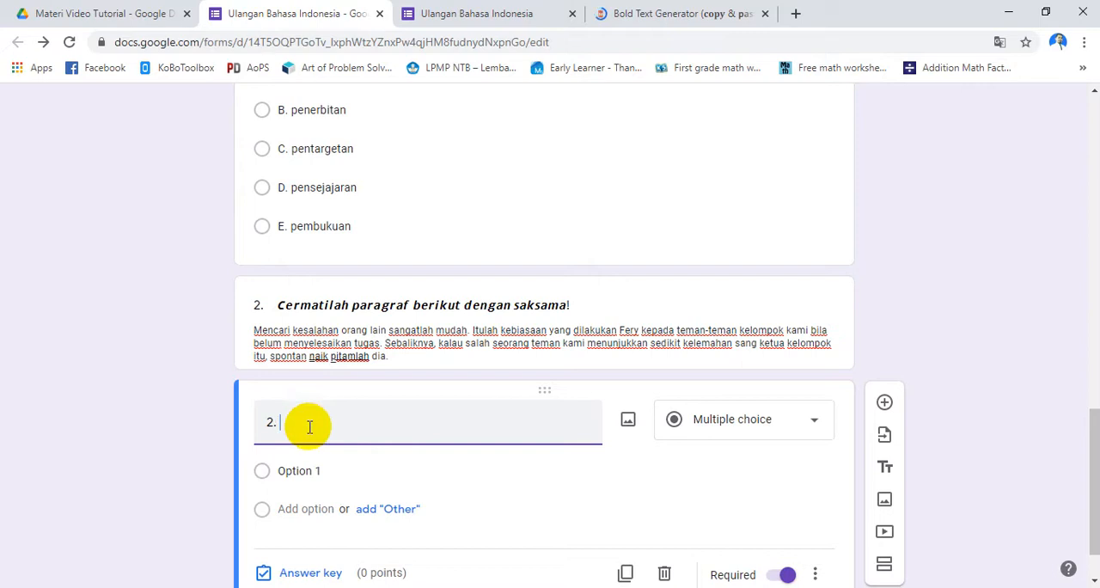
{"action": "key", "text": "ctrl+v"}
Fill the question's choices with the five options A. darah tinggi through E. tegak rambut copied from Word
{"action": "left_click", "coordinate": [296, 490]}
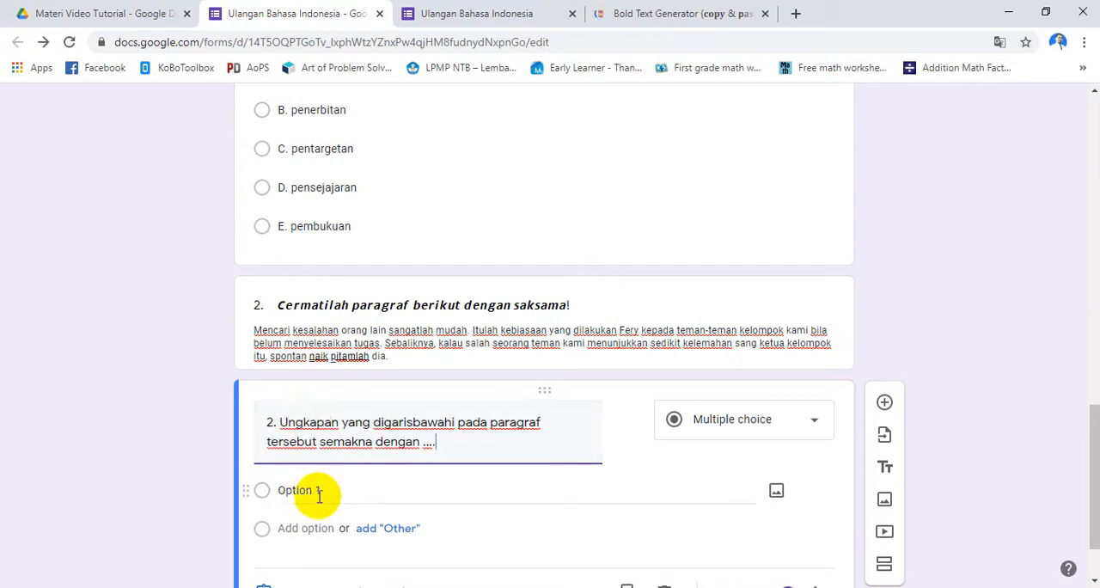
{"action": "key", "text": "alt+Tab"}
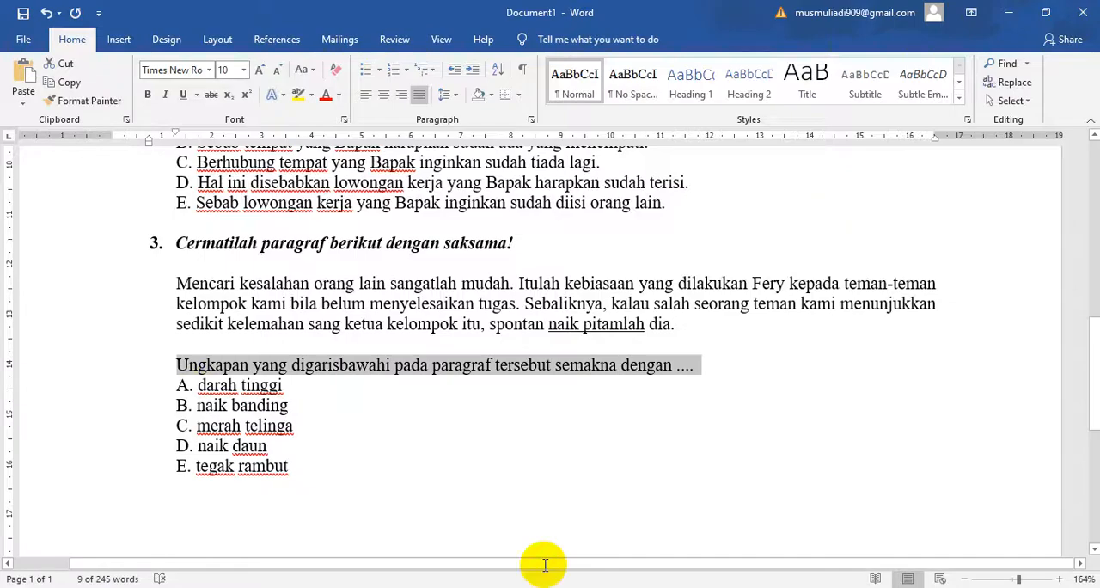
{"action": "left_click_drag", "start_coordinate": [176, 385], "coordinate": [306, 469]}
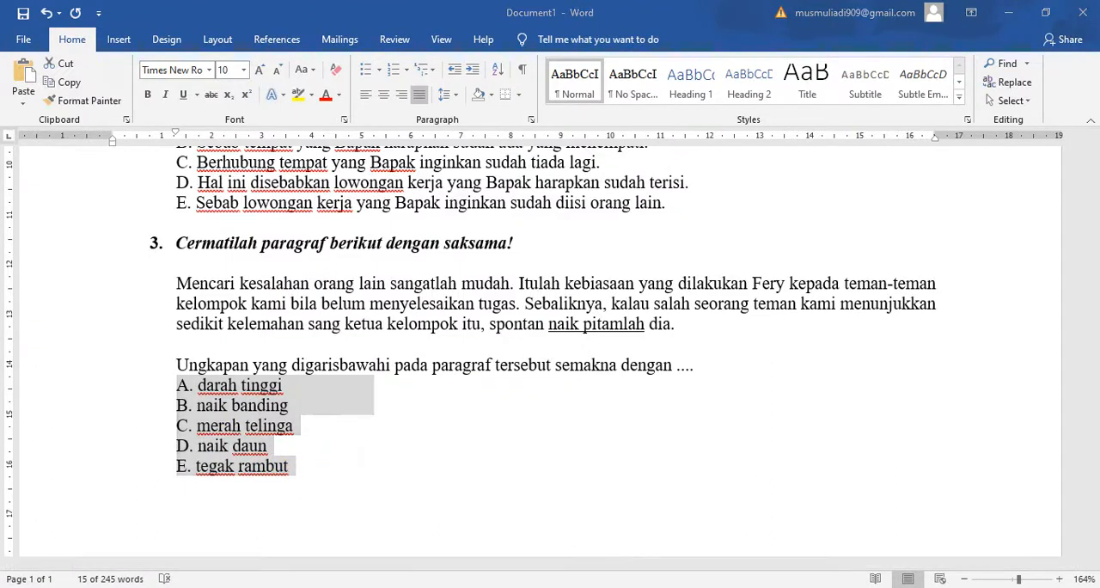
{"action": "key", "text": "alt+Tab"}
{"action": "left_click", "coordinate": [364, 416]}
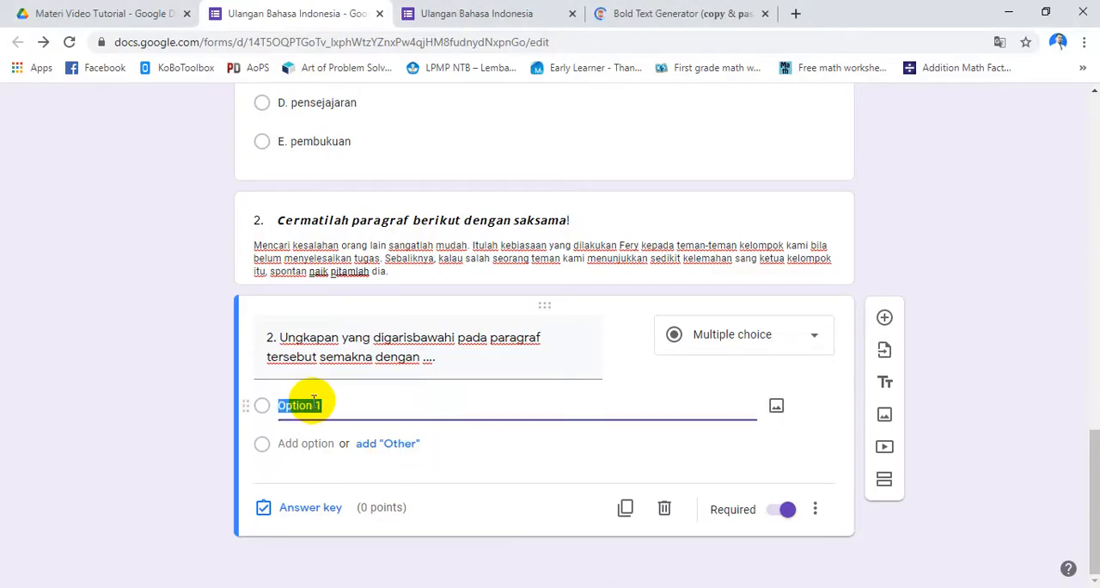
{"action": "key", "text": "ctrl+v"}
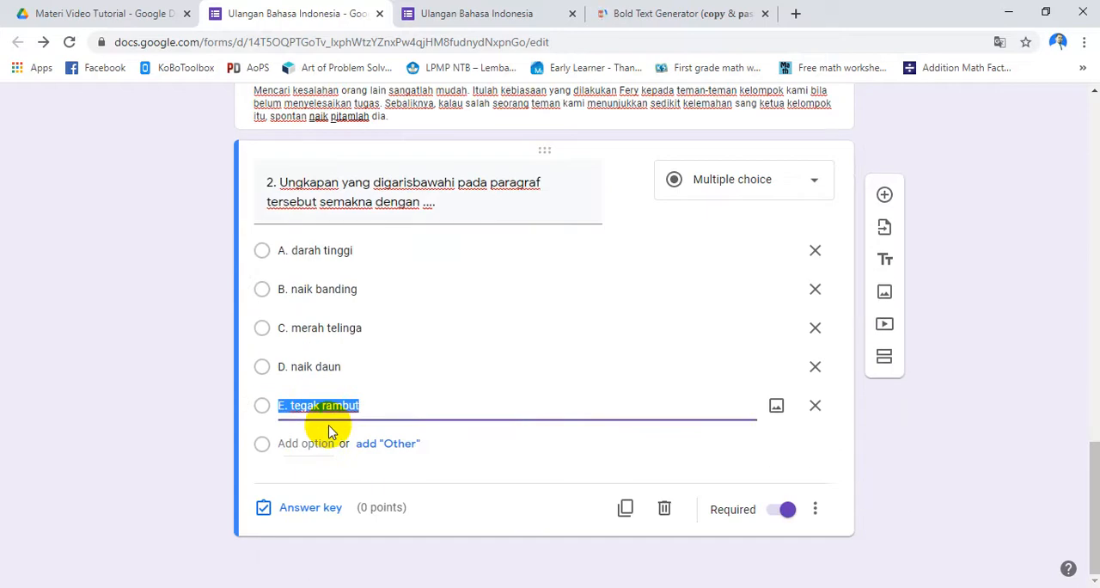
{"action": "scroll", "coordinate": [330, 430], "scroll_direction": "up", "scroll_amount": 2}
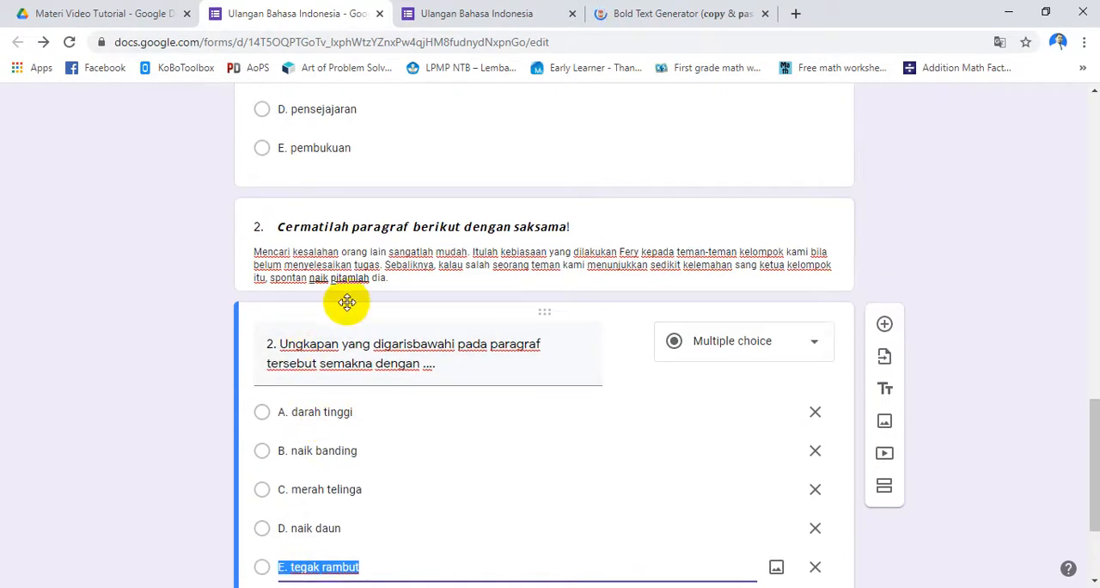
Refresh the quiz preview by going back to the student details section and advancing to the Soal section again
{"action": "scroll", "coordinate": [467, 183], "scroll_direction": "down", "scroll_amount": 1}
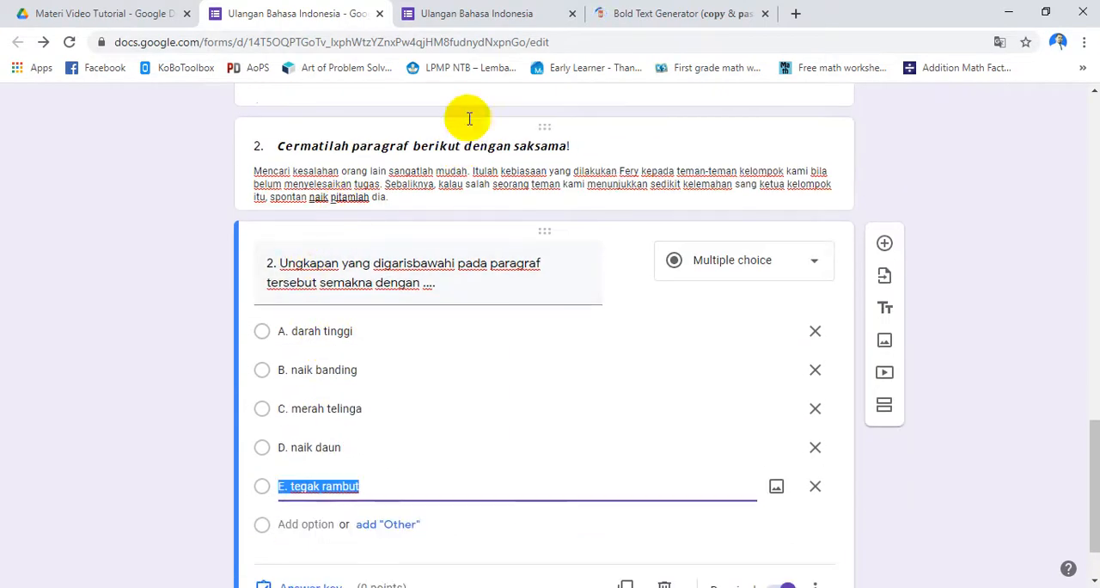
{"action": "left_click", "coordinate": [459, 13]}
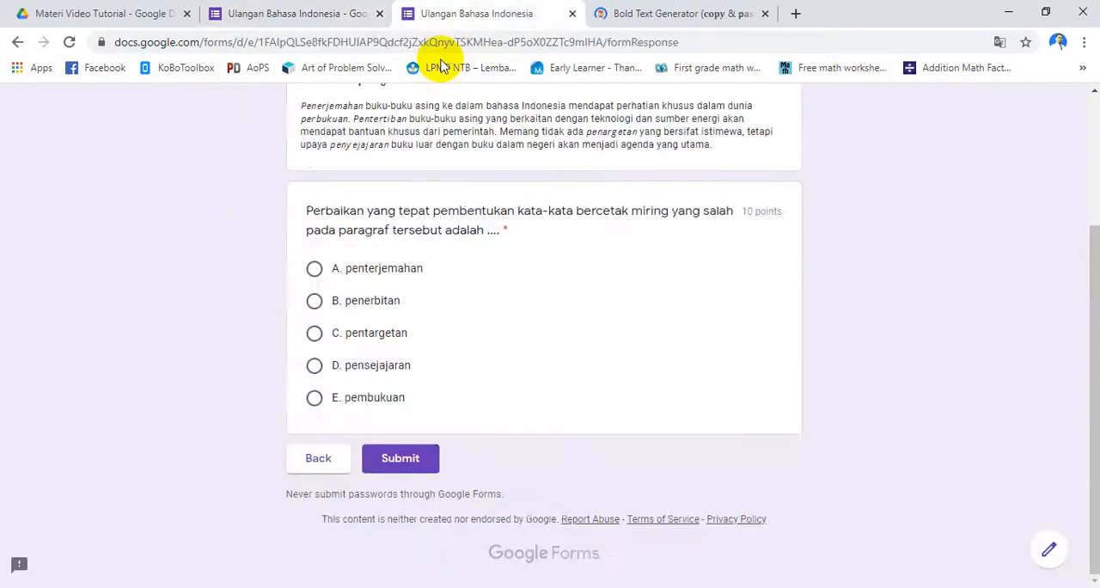
{"action": "left_click", "coordinate": [317, 462]}
{"action": "scroll", "coordinate": [346, 471], "scroll_direction": "down", "scroll_amount": 3}
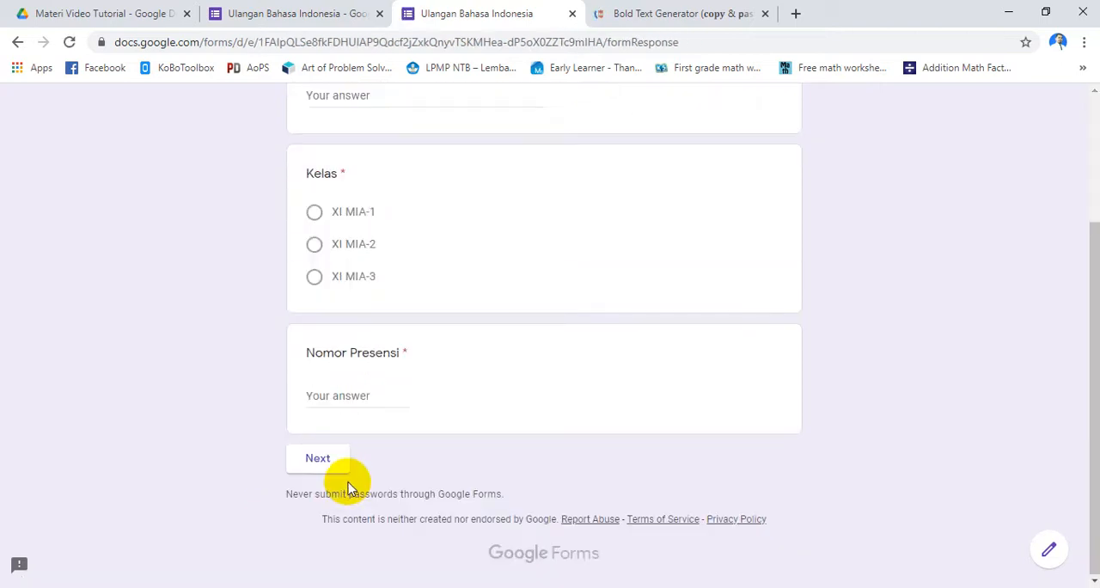
{"action": "left_click", "coordinate": [327, 460]}
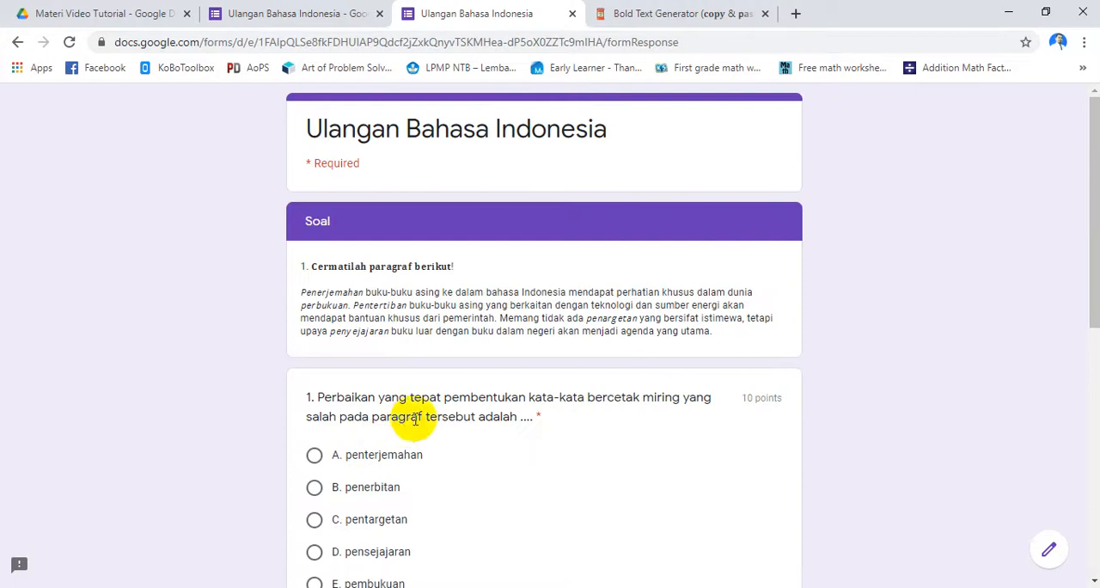
Examine the previewed Soal section, checking the bold, italic and underlined text, the numbering and the answer choices of questions 1 and 2
{"action": "scroll", "coordinate": [370, 318], "scroll_direction": "down", "scroll_amount": 1}
{"action": "scroll", "coordinate": [371, 318], "scroll_direction": "down", "scroll_amount": 1}
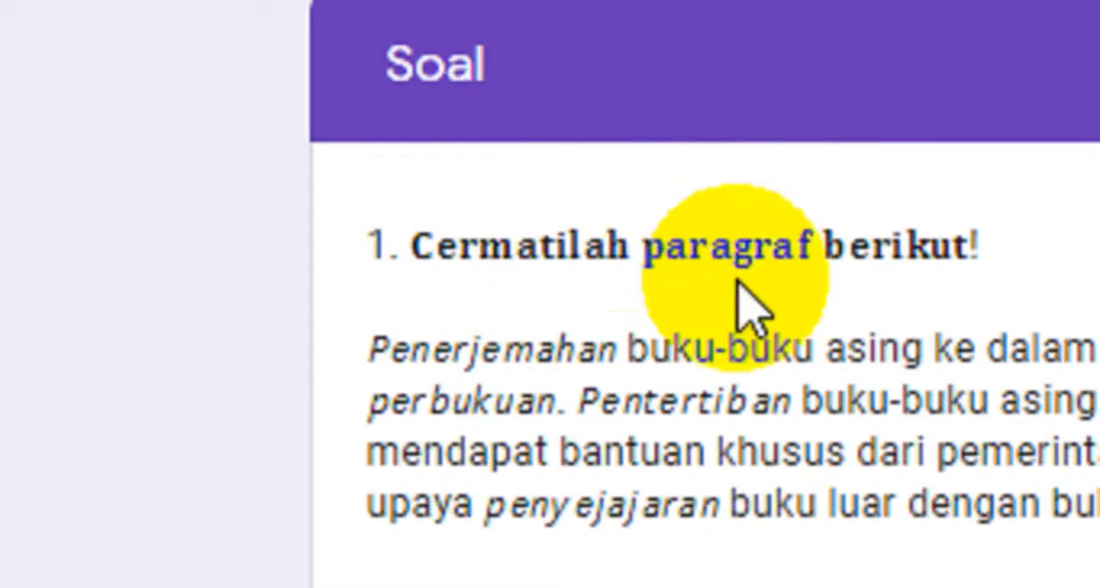
{"action": "scroll", "coordinate": [429, 481], "scroll_direction": "down", "scroll_amount": 2}
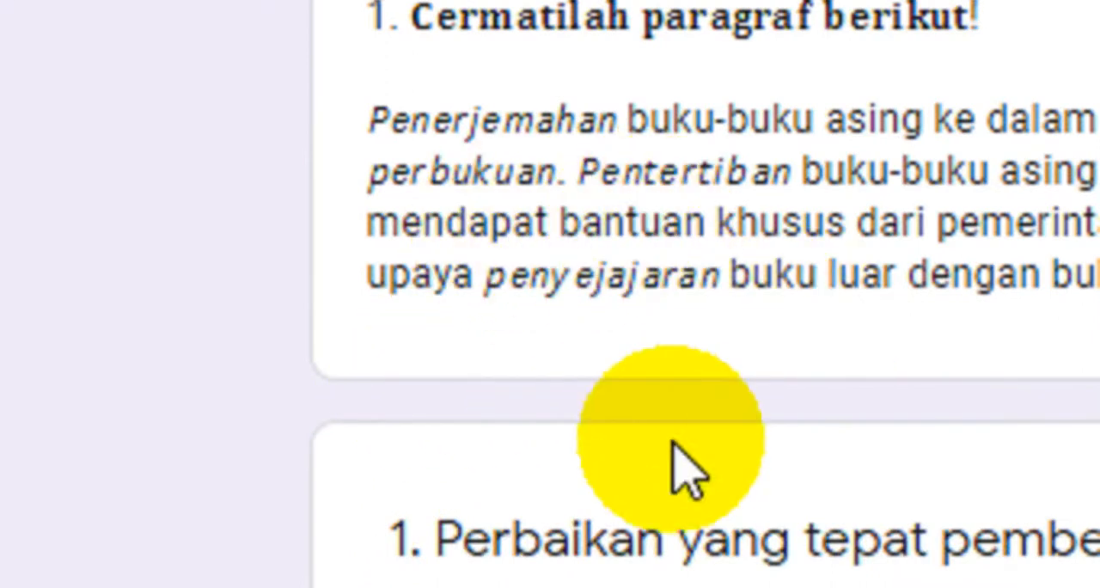
{"action": "scroll", "coordinate": [679, 472], "scroll_direction": "down", "scroll_amount": 3}
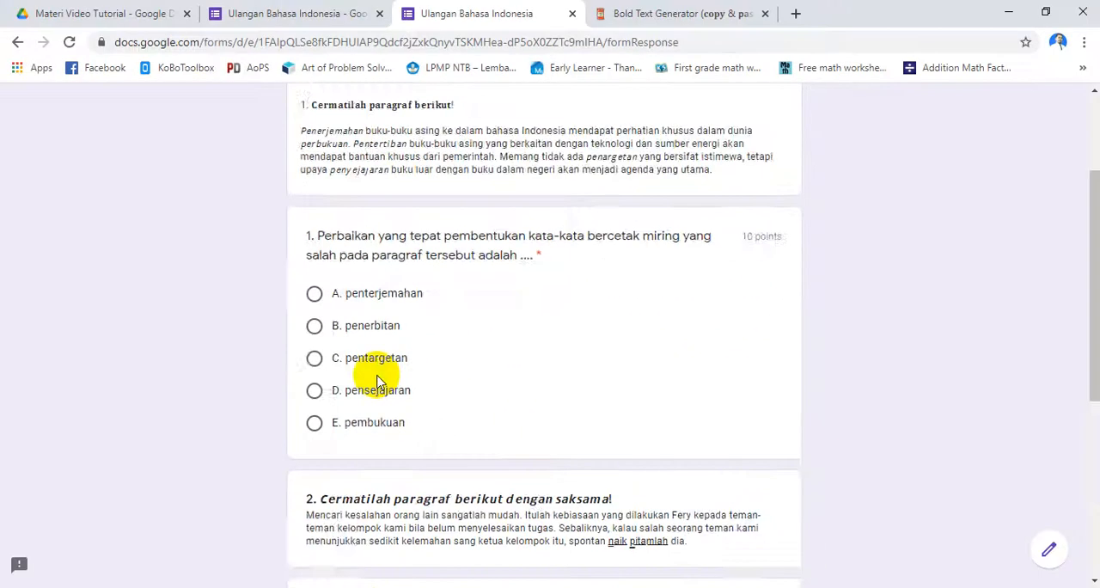
{"action": "scroll", "coordinate": [447, 395], "scroll_direction": "down", "scroll_amount": 4}
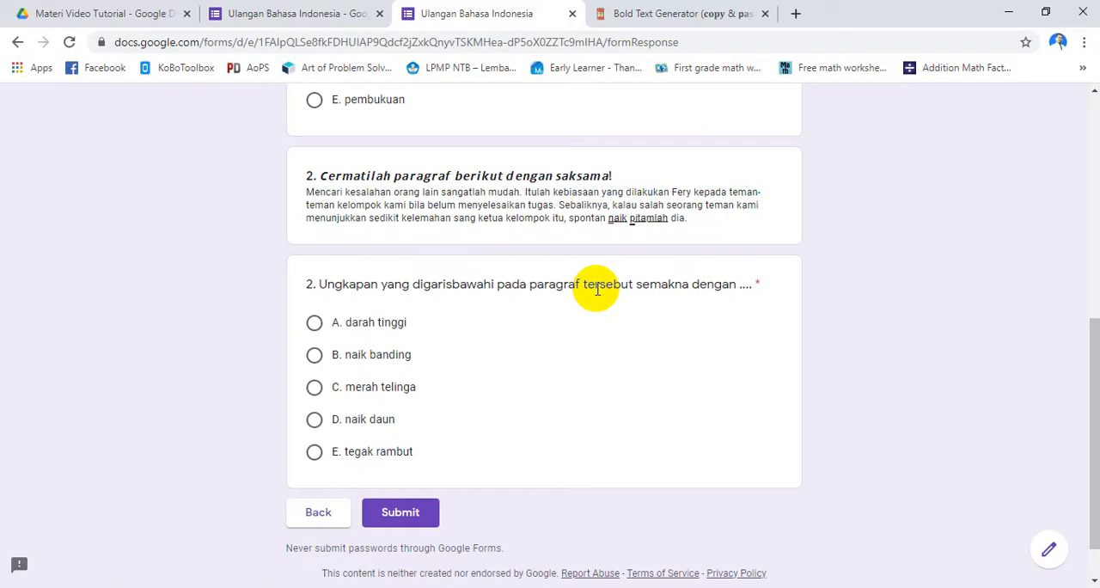
{"action": "scroll", "coordinate": [516, 288], "scroll_direction": "up", "scroll_amount": 4}
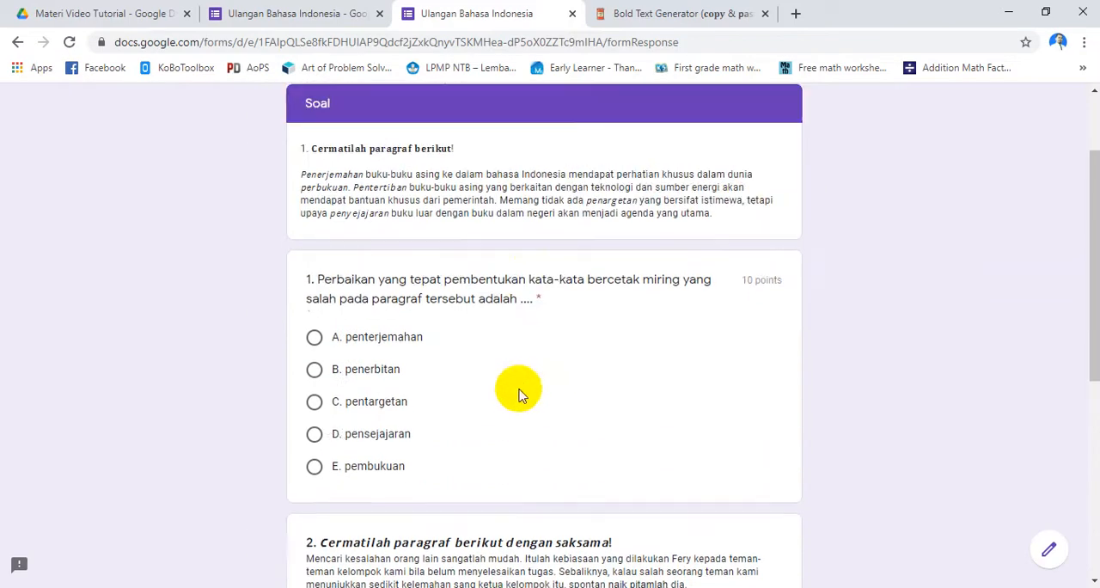
{"action": "scroll", "coordinate": [520, 396], "scroll_direction": "up", "scroll_amount": 2}
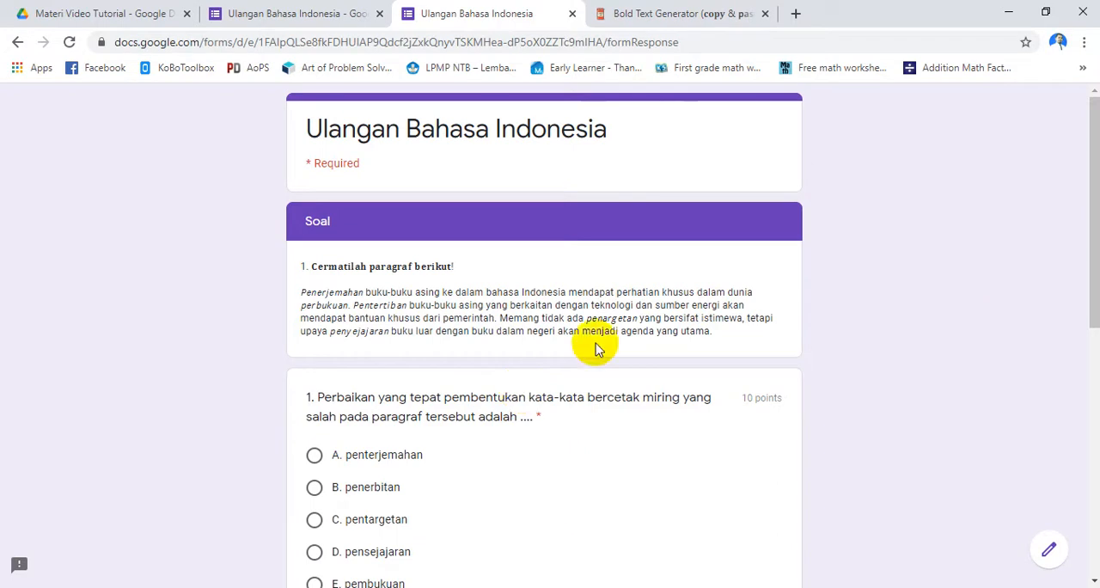
Revisit the Bold Text Generator page, switch to PowerPoint and start the slide show from the slide listing the online text generators
{"action": "left_click", "coordinate": [696, 14]}
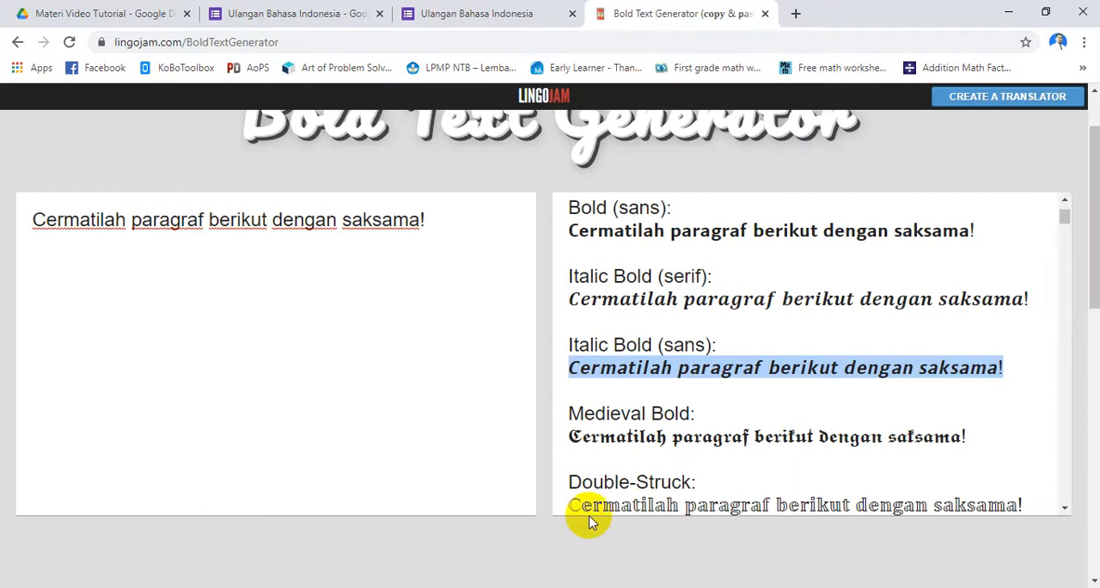
{"action": "key", "text": "alt+Tab"}
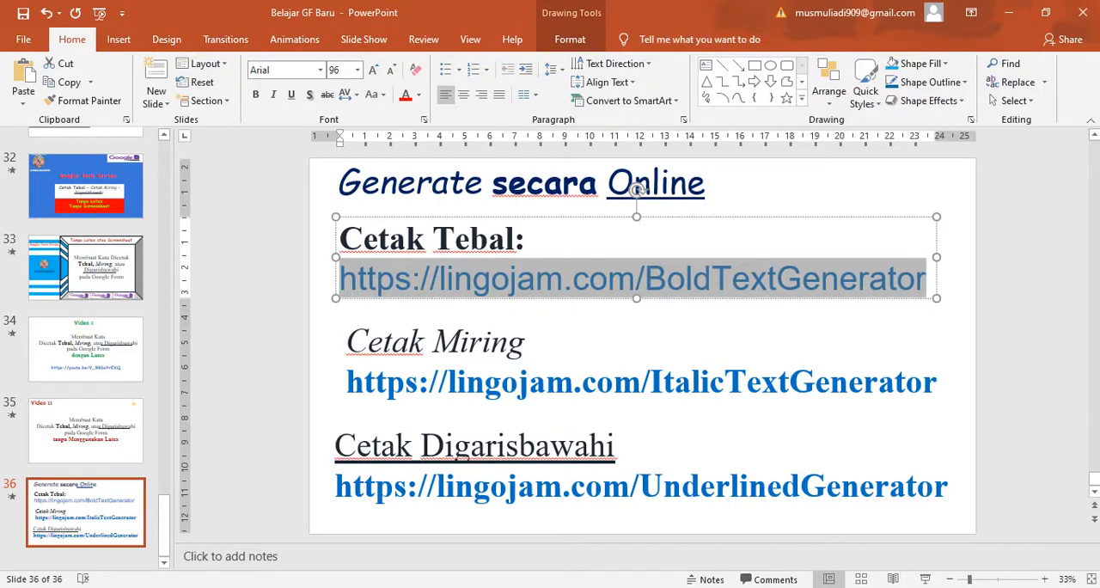
{"action": "left_click", "coordinate": [925, 579]}
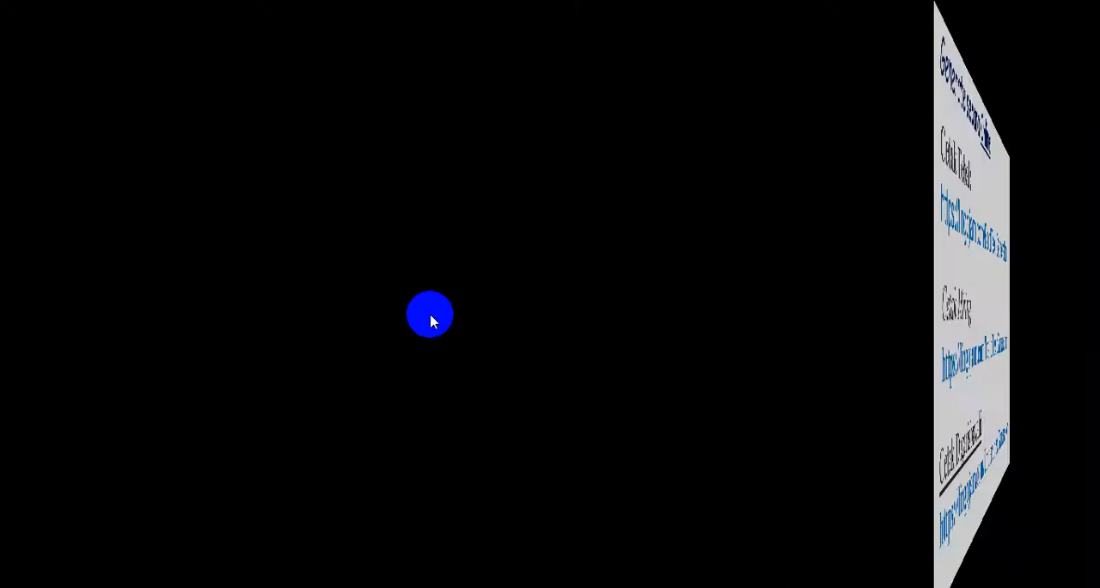